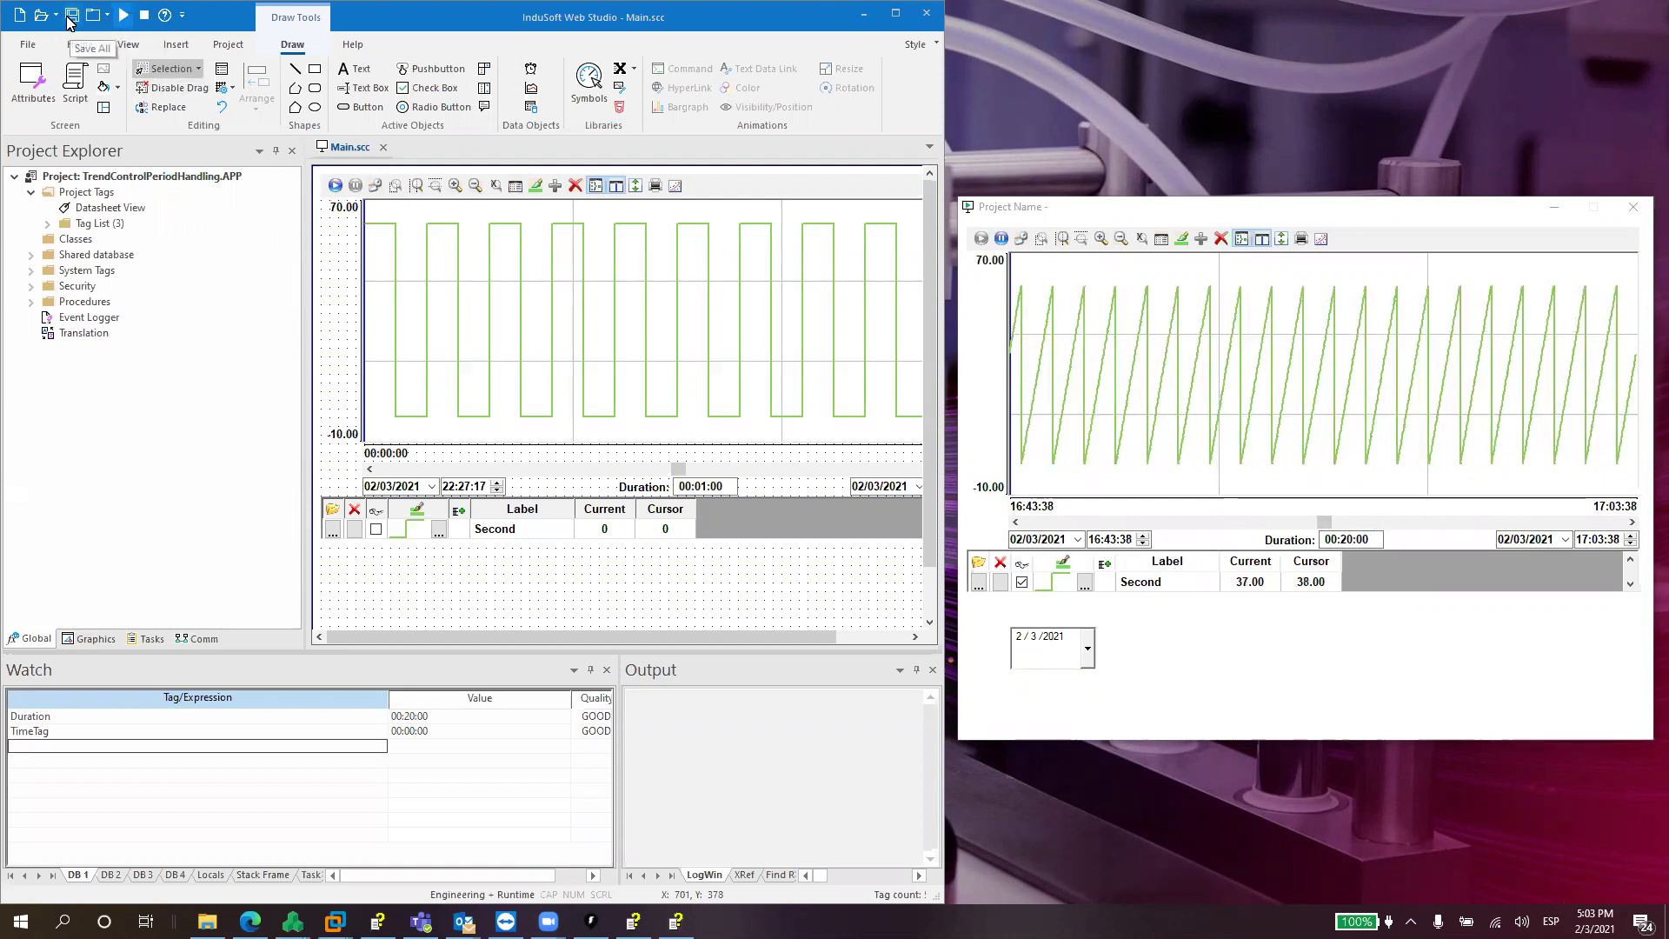
Check the Duration and Time tags assigned to the X axis period in the trend control's axes settings.
{"action": "left_click", "coordinate": [1037, 545]}
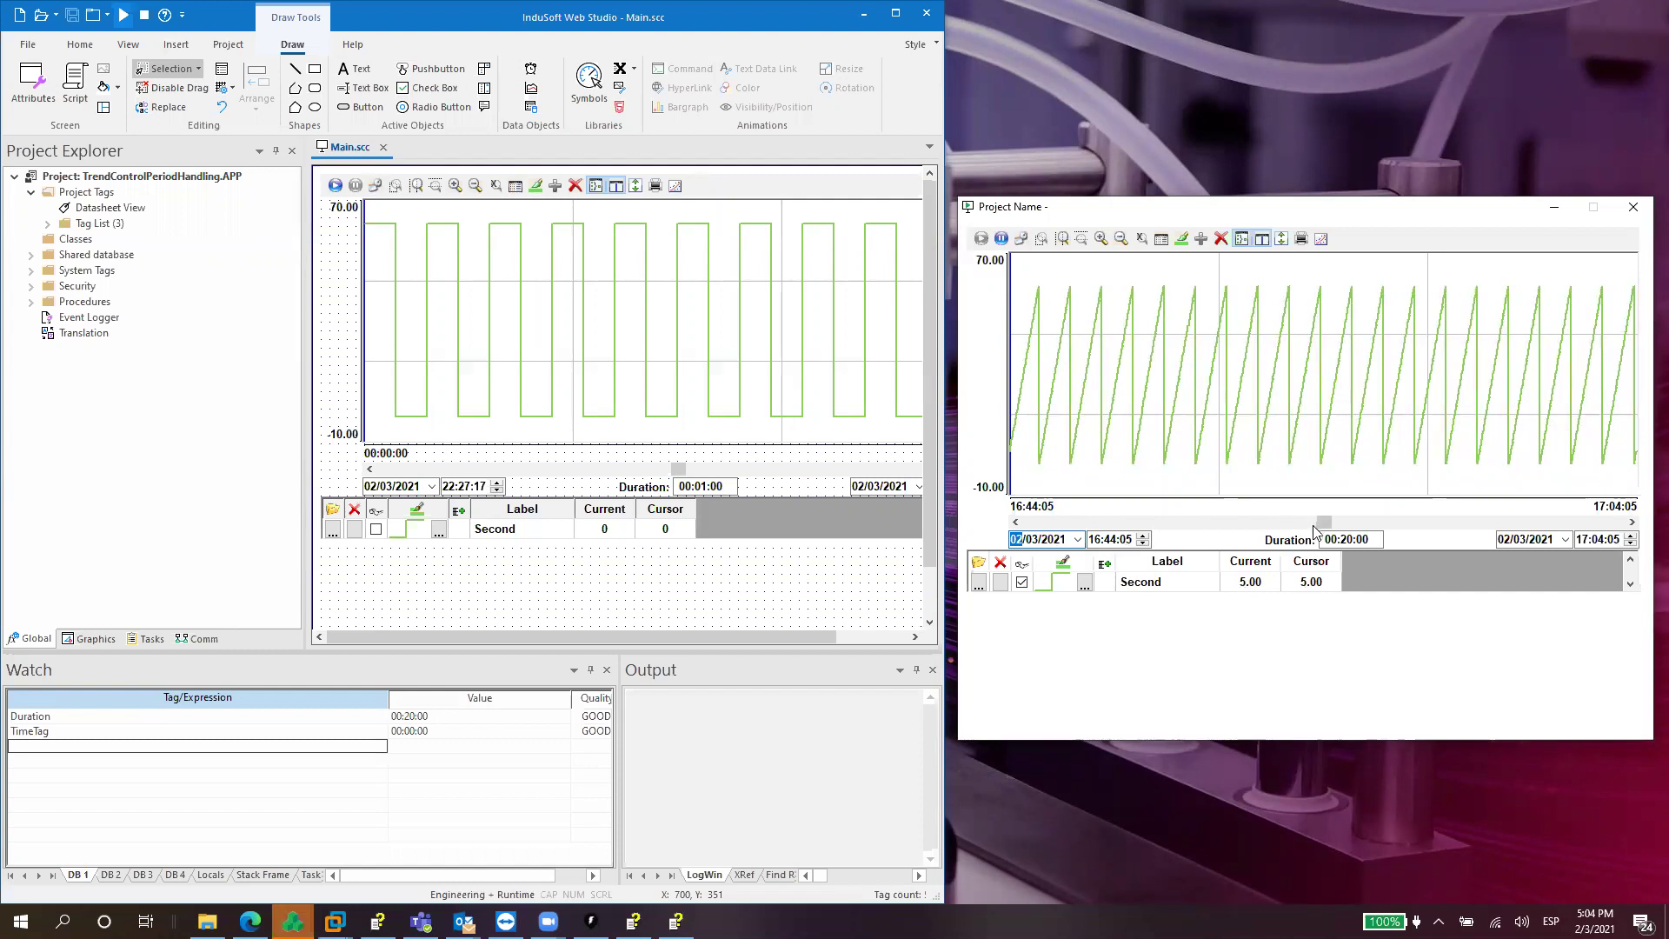
{"action": "double_click", "coordinate": [643, 362]}
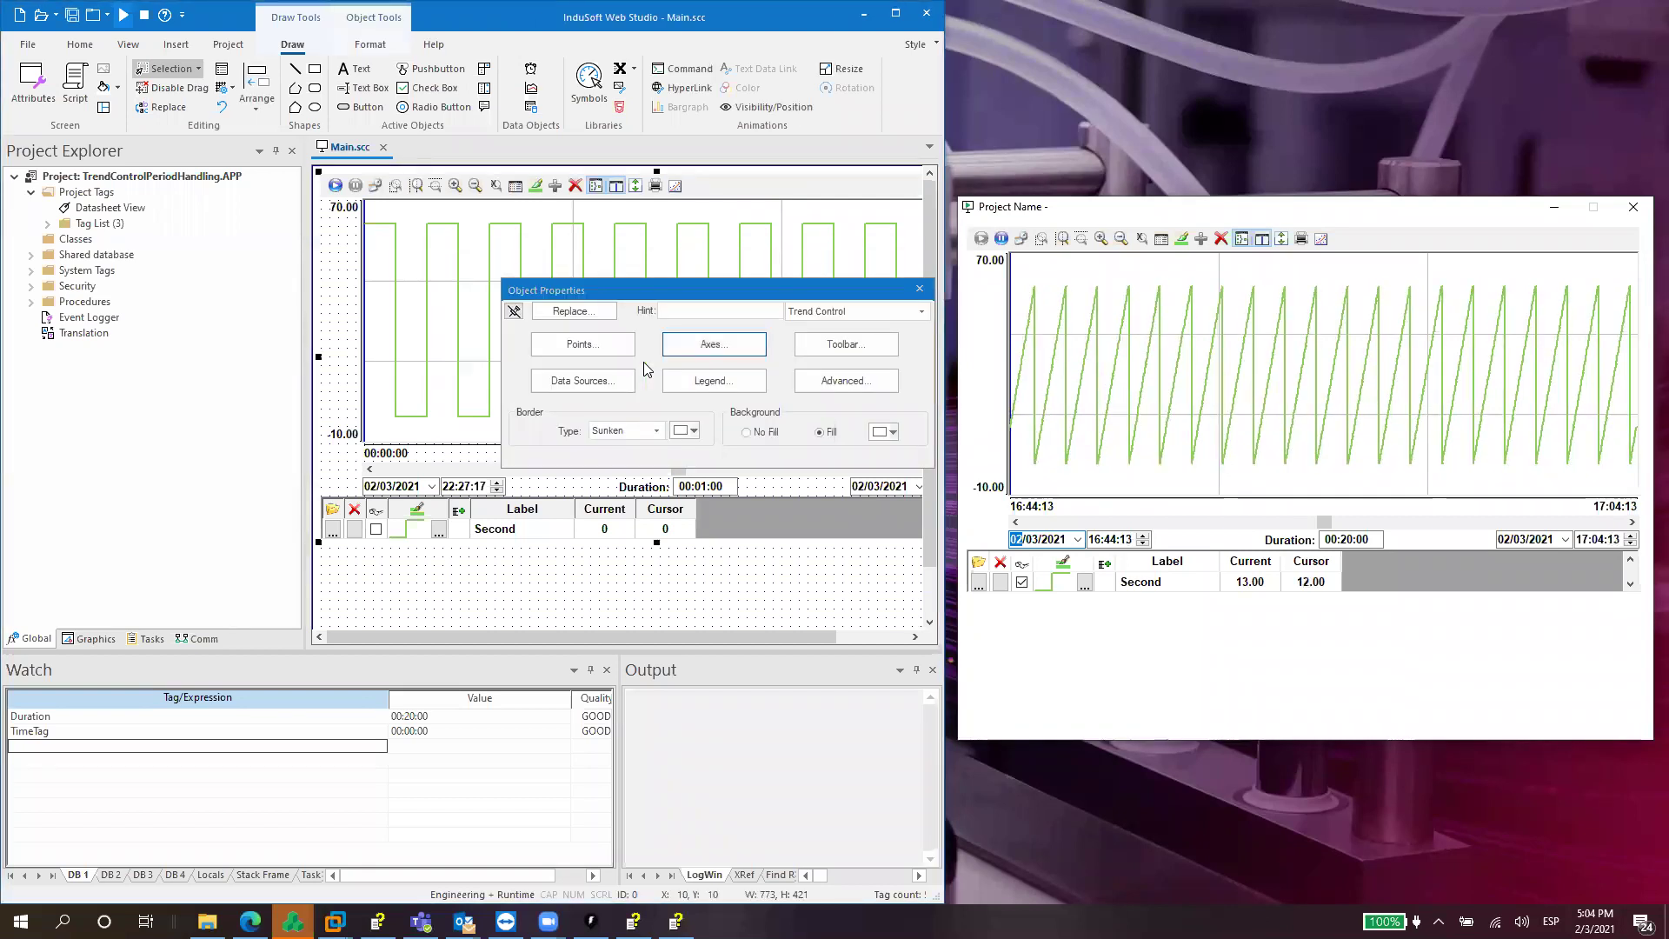
{"action": "left_click", "coordinate": [722, 346]}
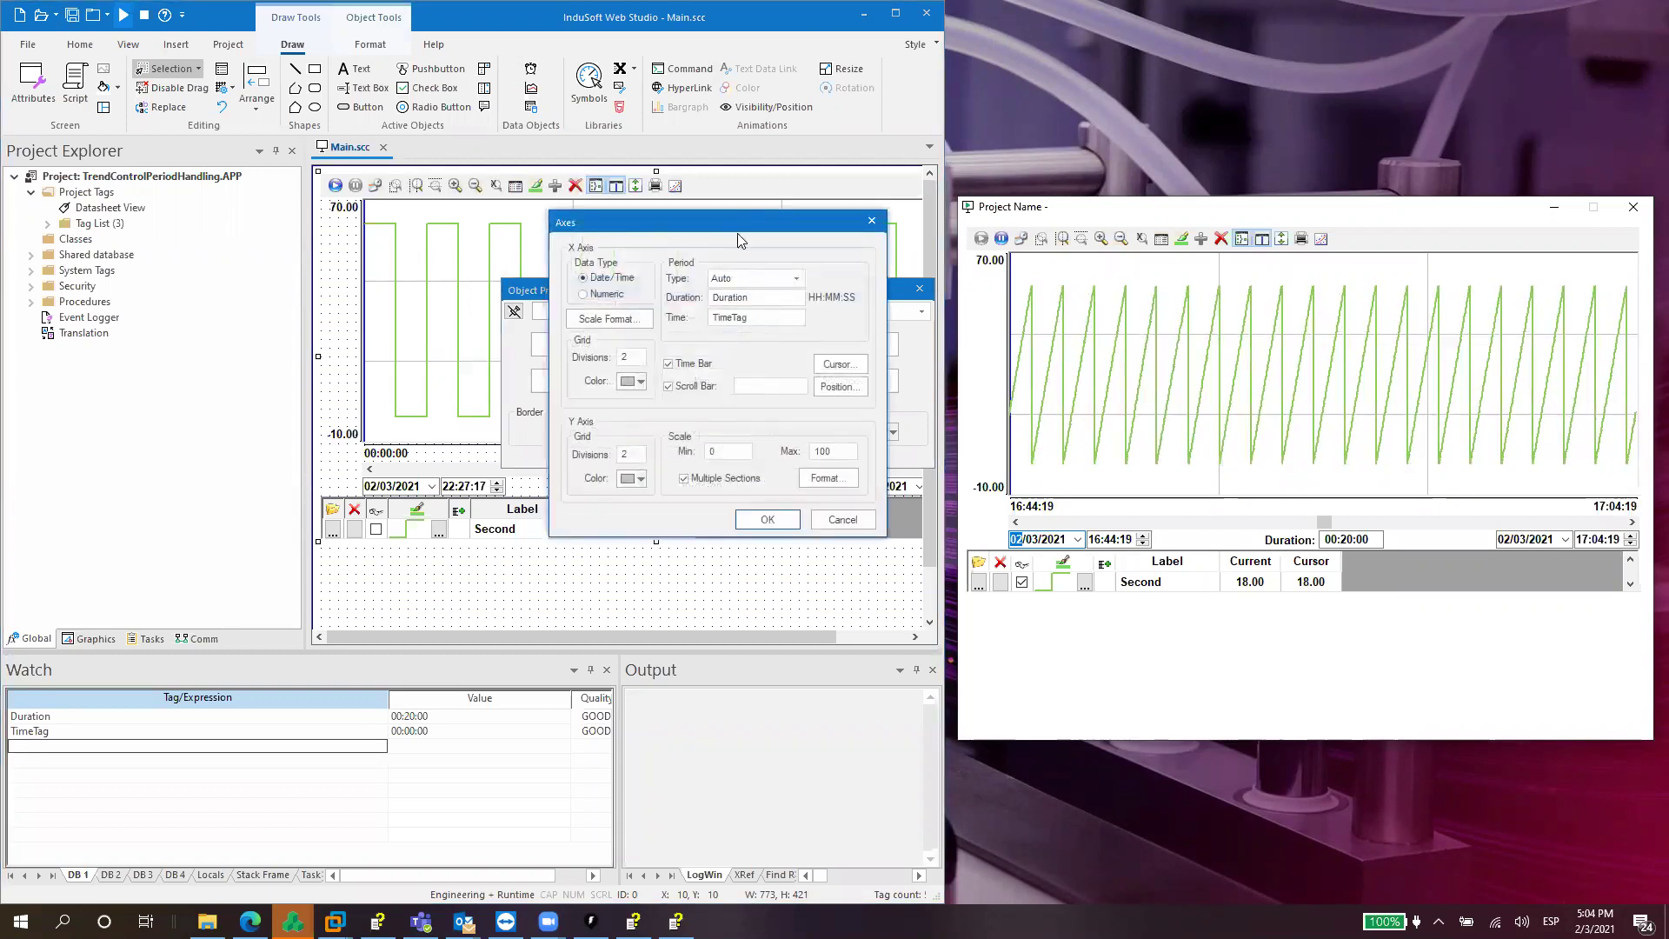
{"action": "left_click_drag", "start_coordinate": [738, 233], "coordinate": [1057, 382]}
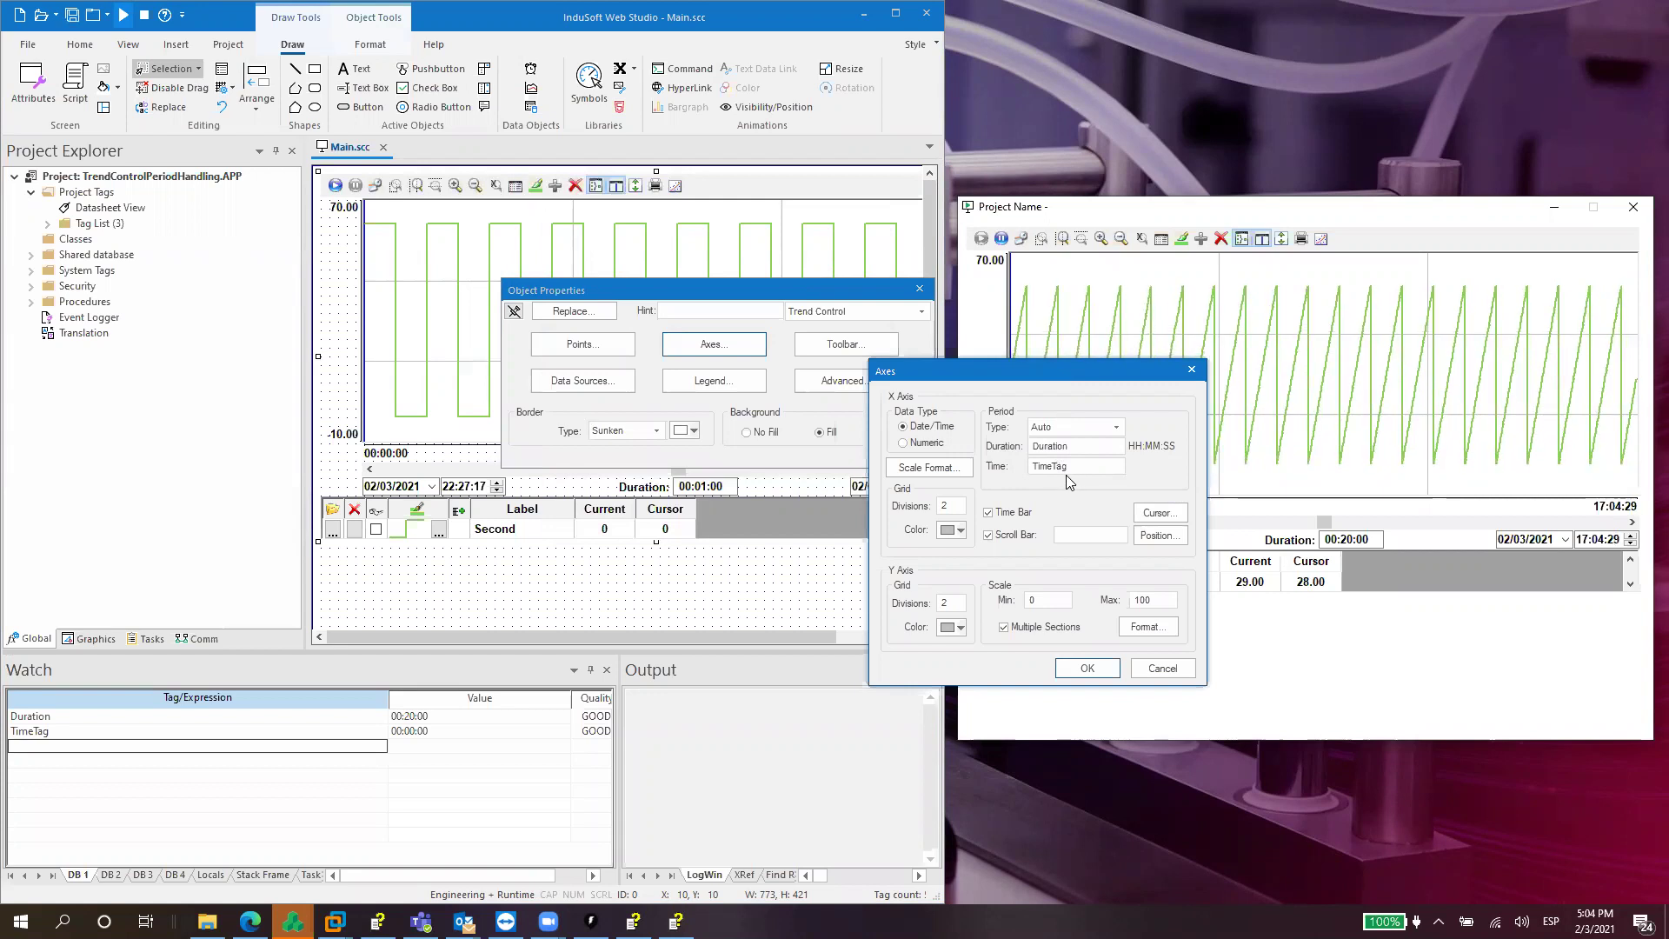
{"action": "double_click", "coordinate": [1043, 445]}
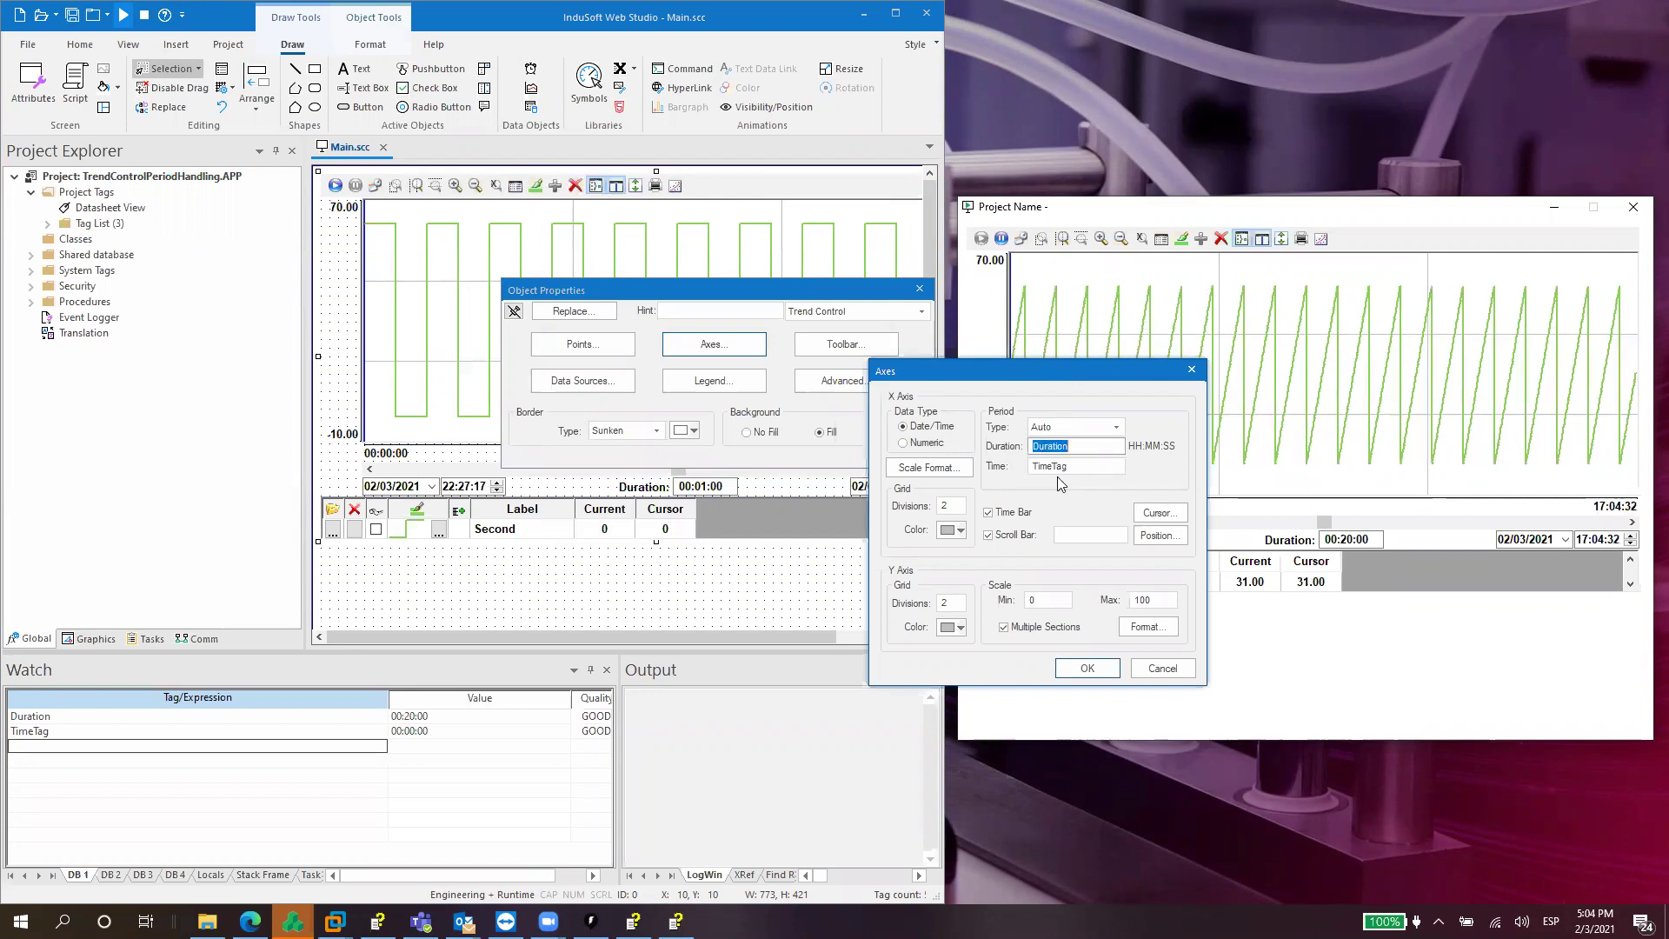
{"action": "double_click", "coordinate": [1057, 467]}
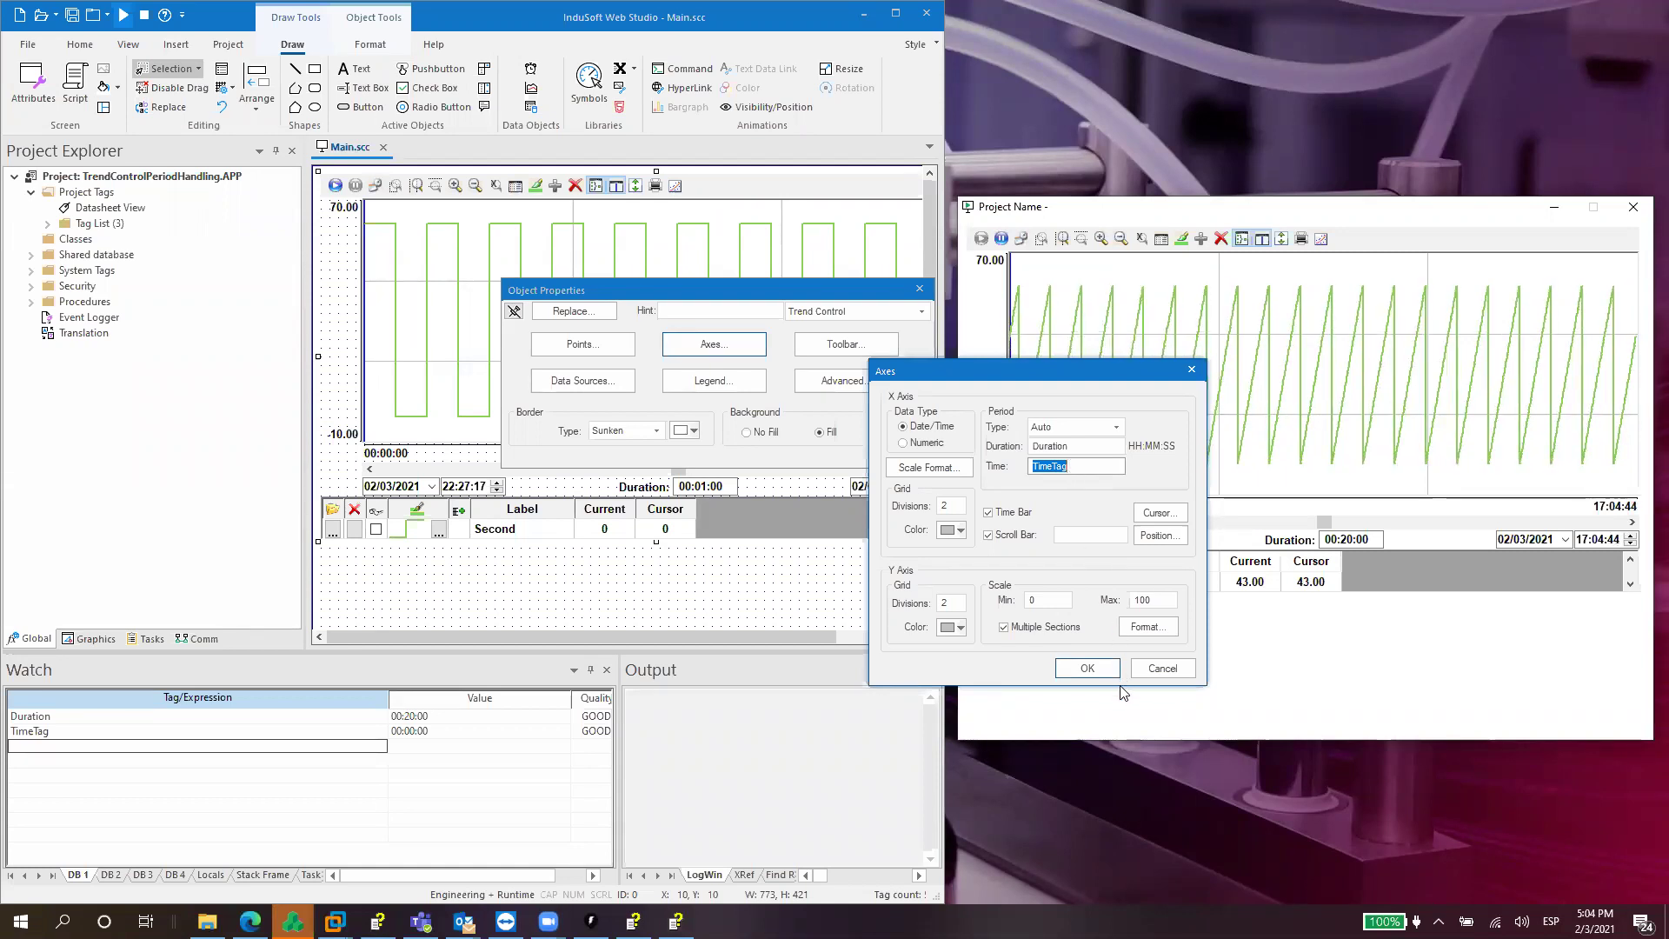
{"action": "left_click", "coordinate": [1089, 669]}
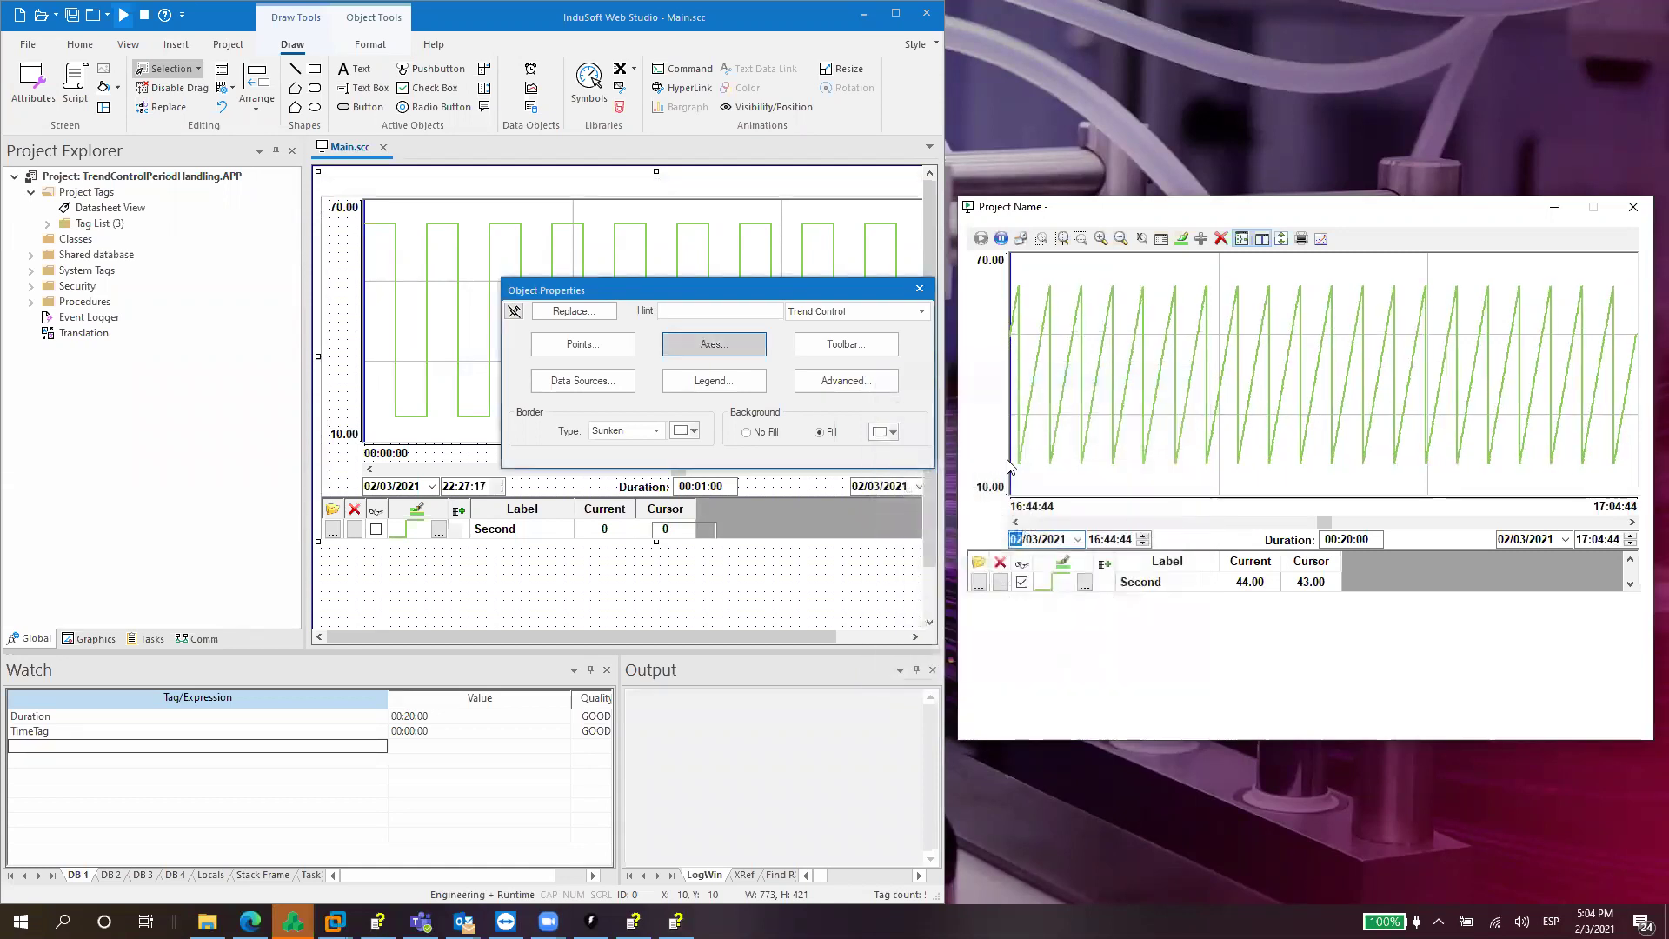
{"action": "left_click", "coordinate": [919, 288]}
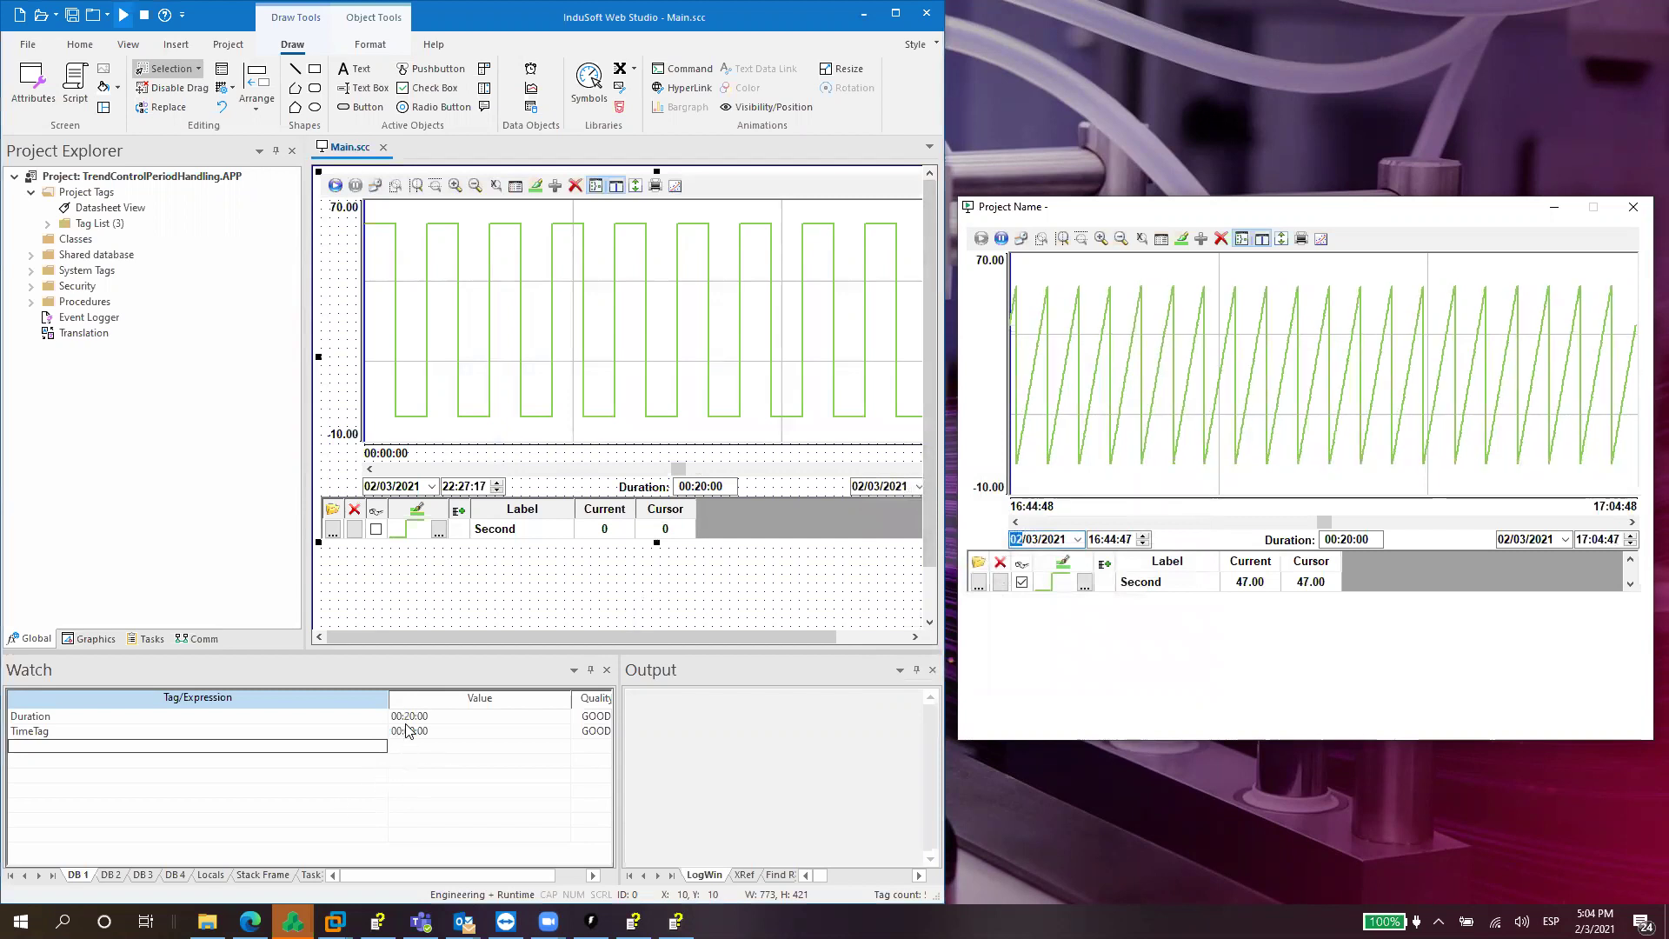
Narrow the Tag/Expression column of the Watch list and review the trend control's point definitions.
{"action": "left_click_drag", "start_coordinate": [387, 703], "coordinate": [319, 703]}
{"action": "double_click", "coordinate": [604, 389]}
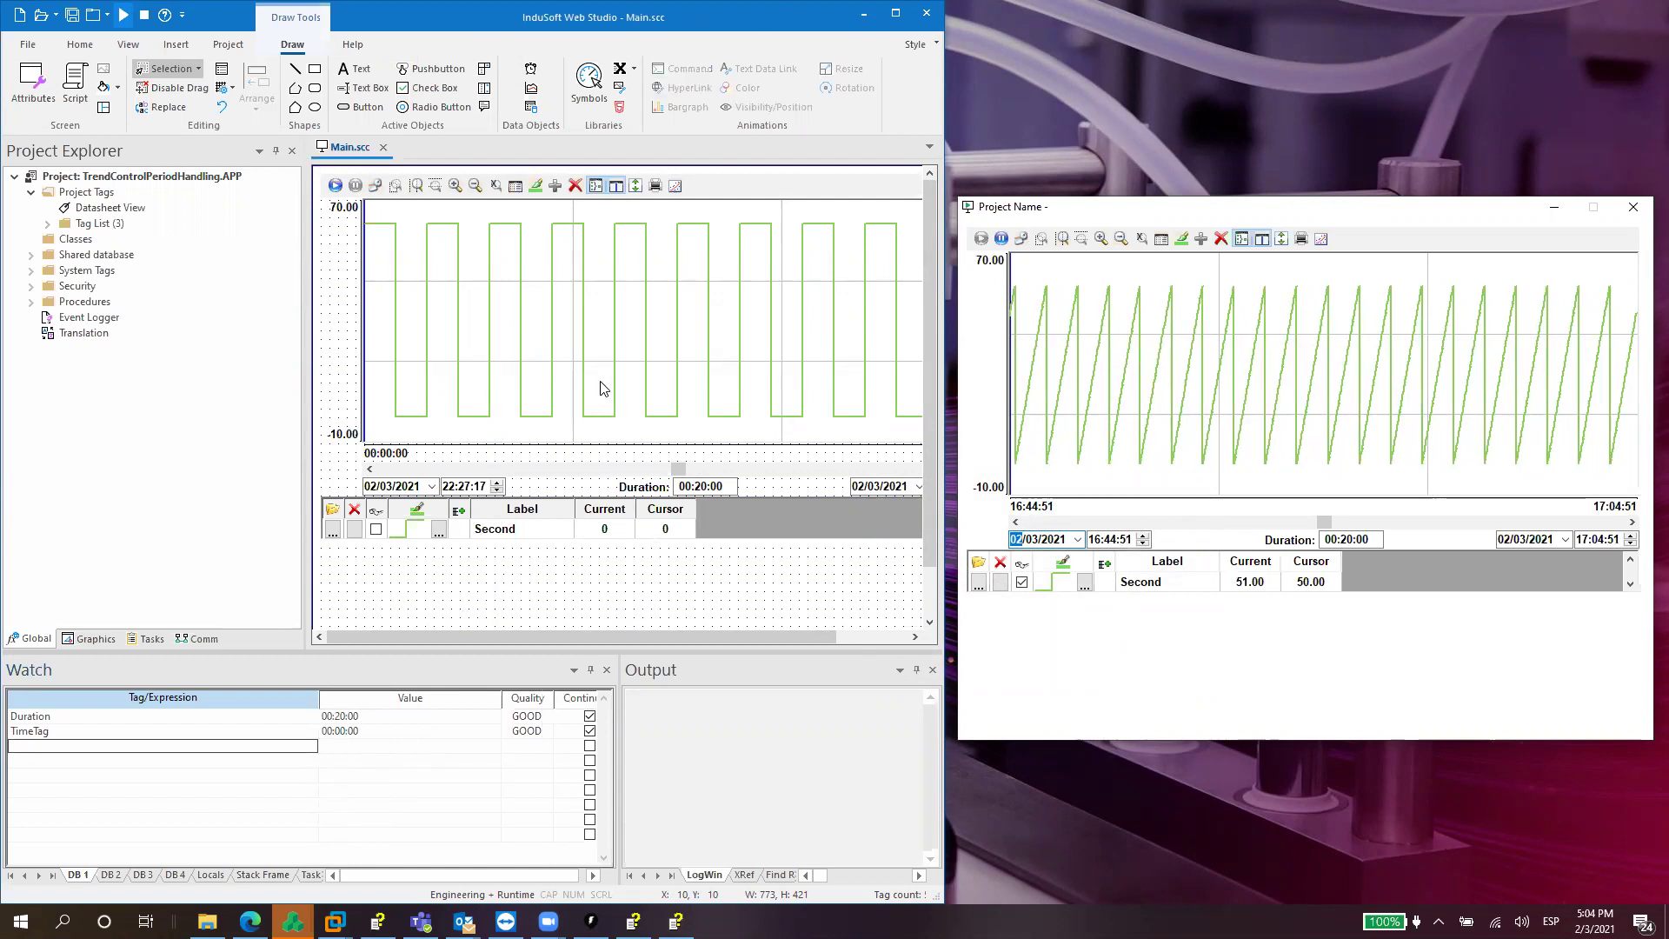
{"action": "left_click", "coordinate": [598, 347]}
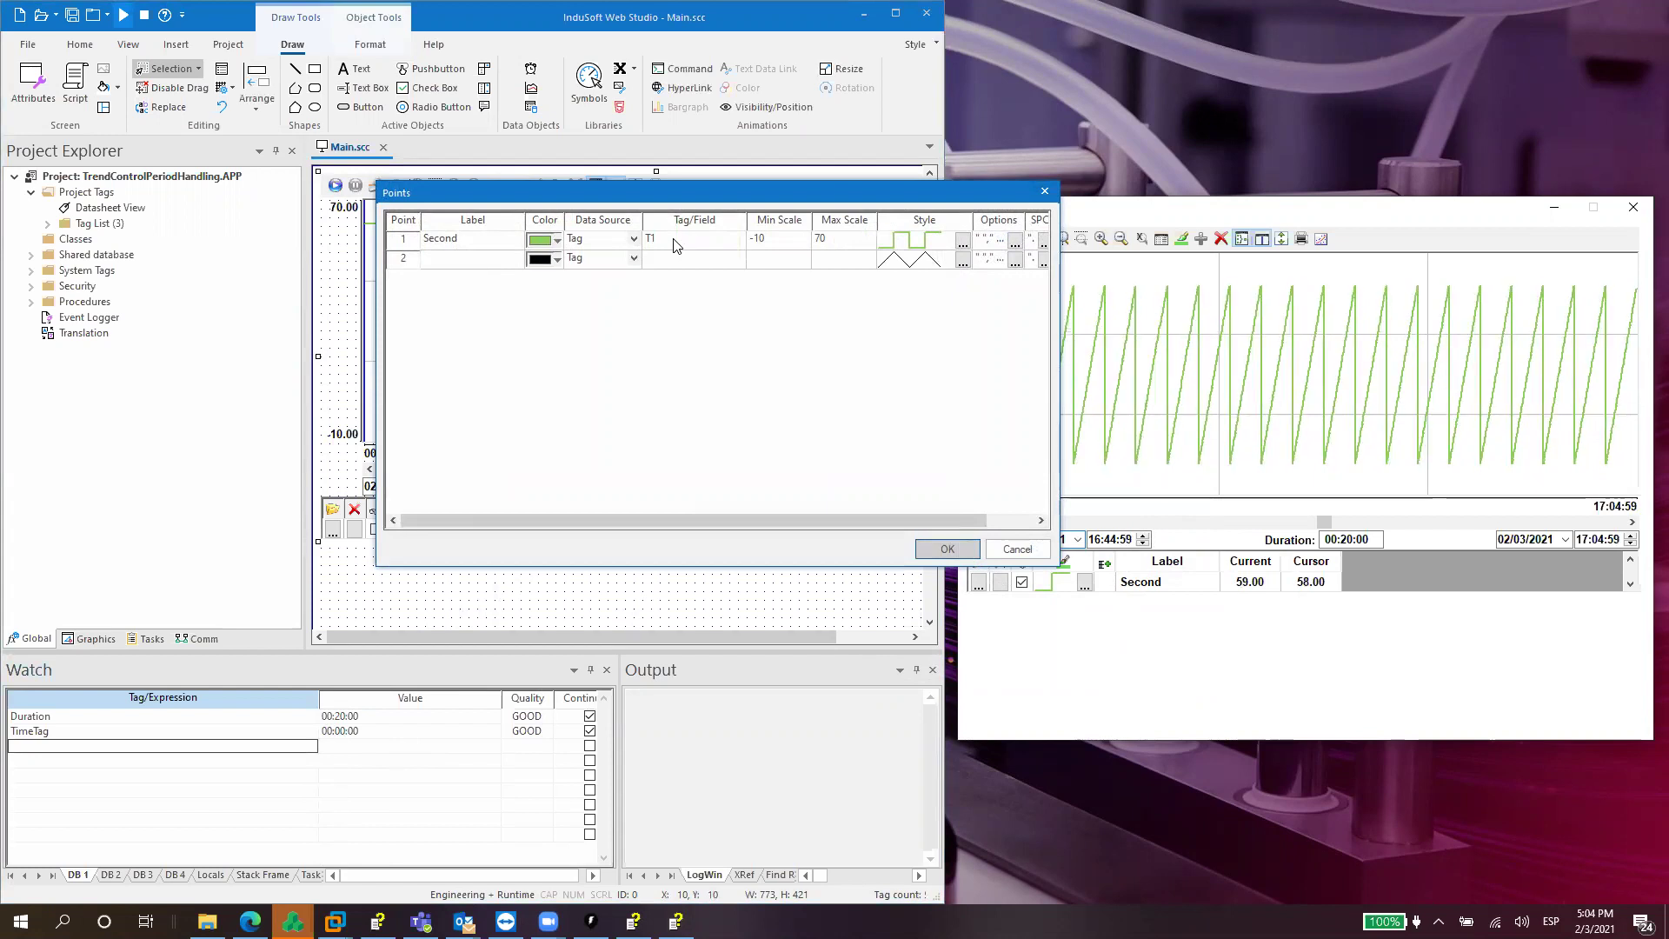
{"action": "left_click", "coordinate": [954, 545]}
{"action": "left_click", "coordinate": [920, 287]}
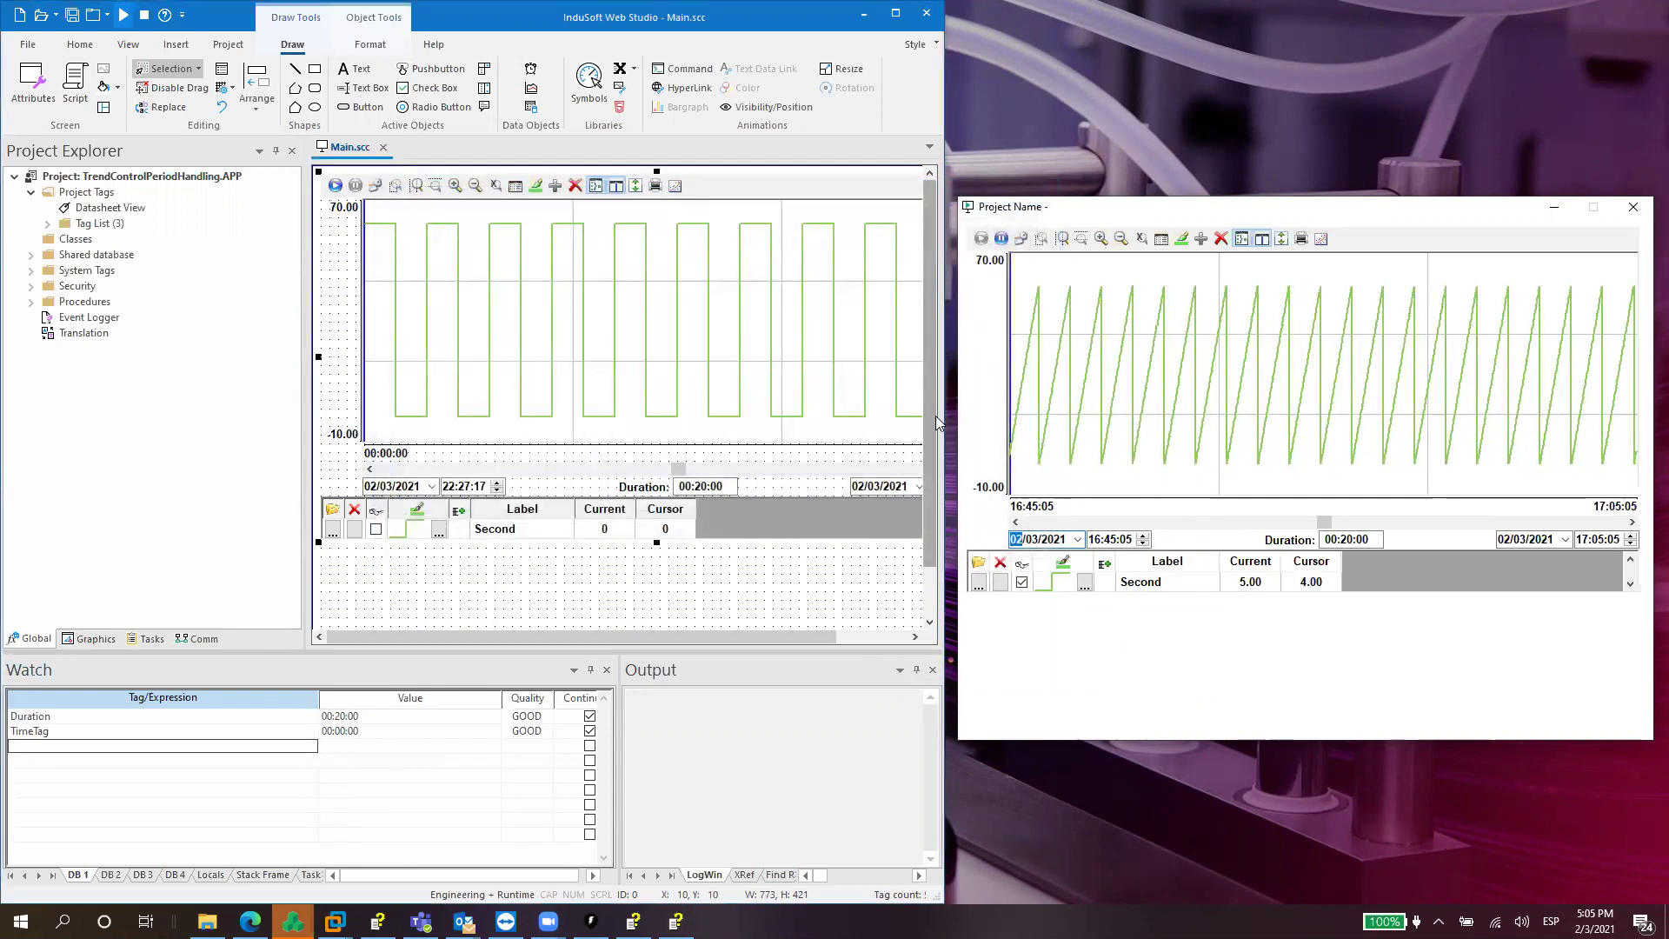
Set the duration of the running trend to 00:01:00 in the runtime window.
{"action": "double_click", "coordinate": [1350, 541]}
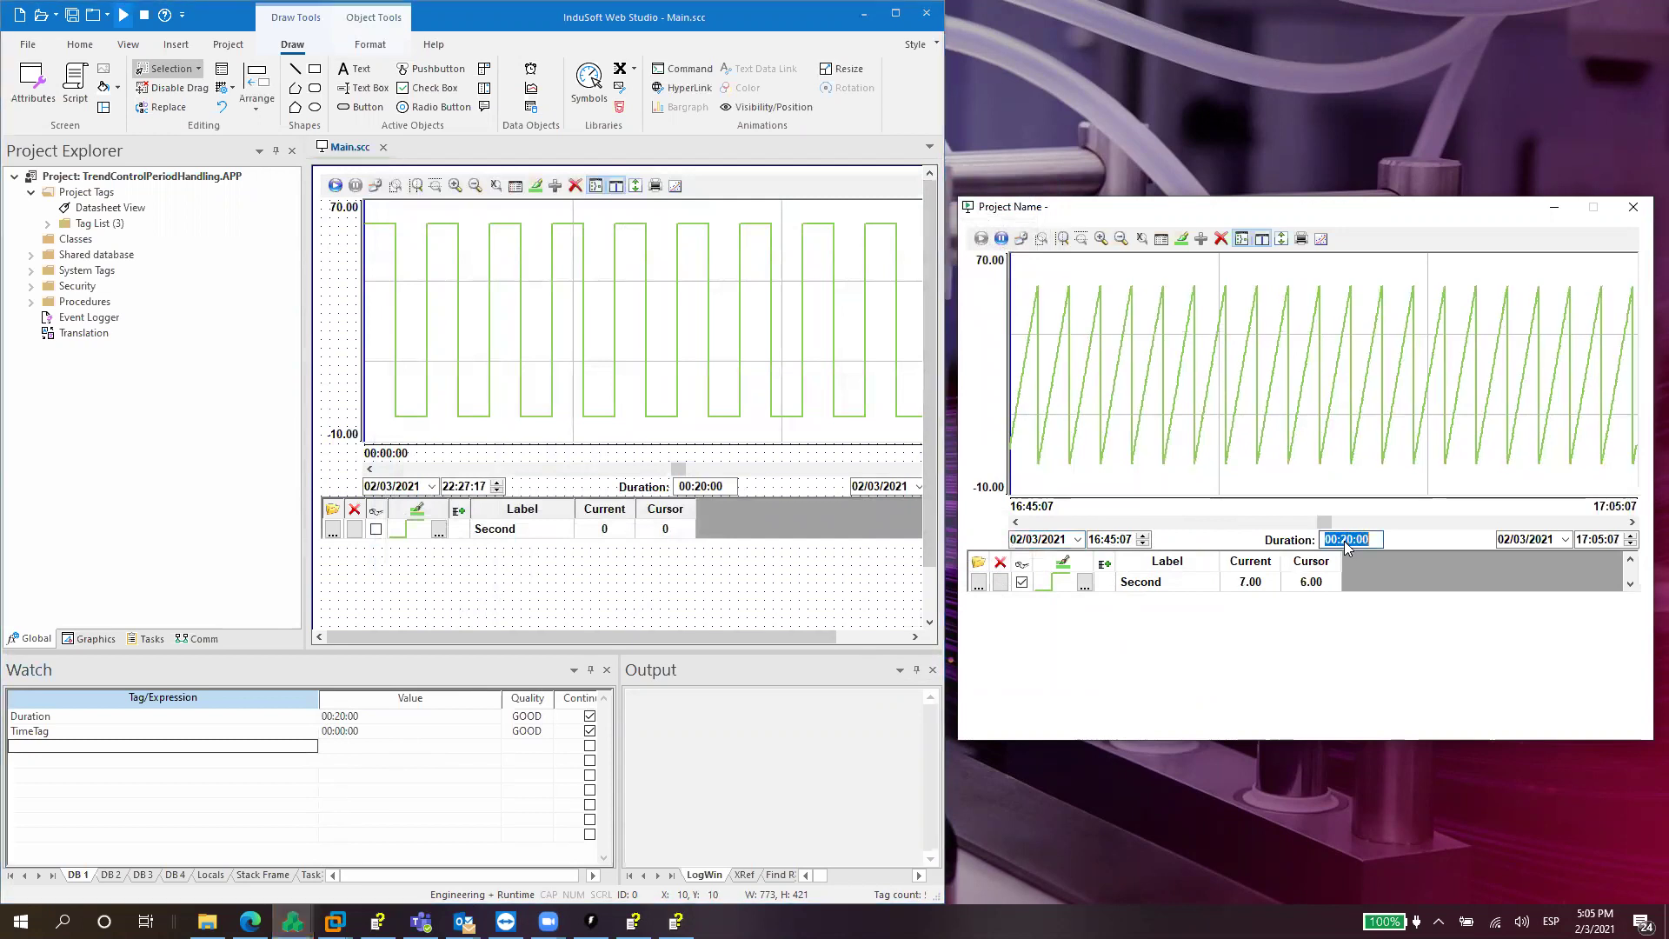
{"action": "left_click", "coordinate": [1354, 540]}
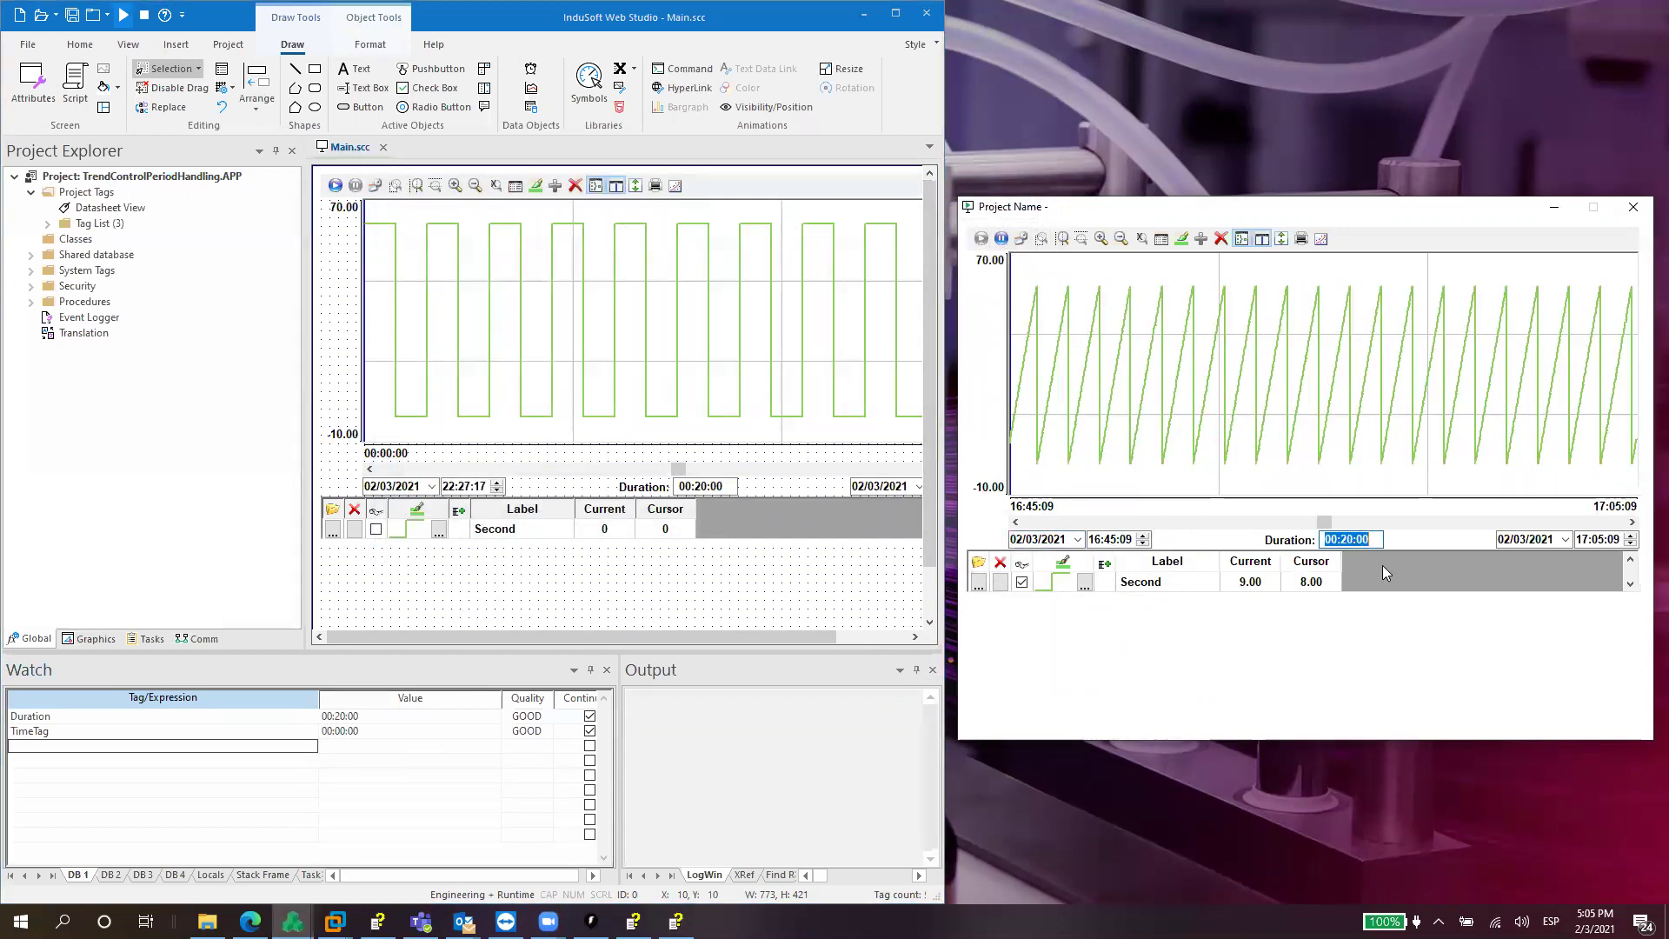
{"action": "key", "text": "BackSpace"}
{"action": "key", "text": "BackSpace"}
{"action": "type", "text": "01"}
{"action": "key", "text": "Return"}
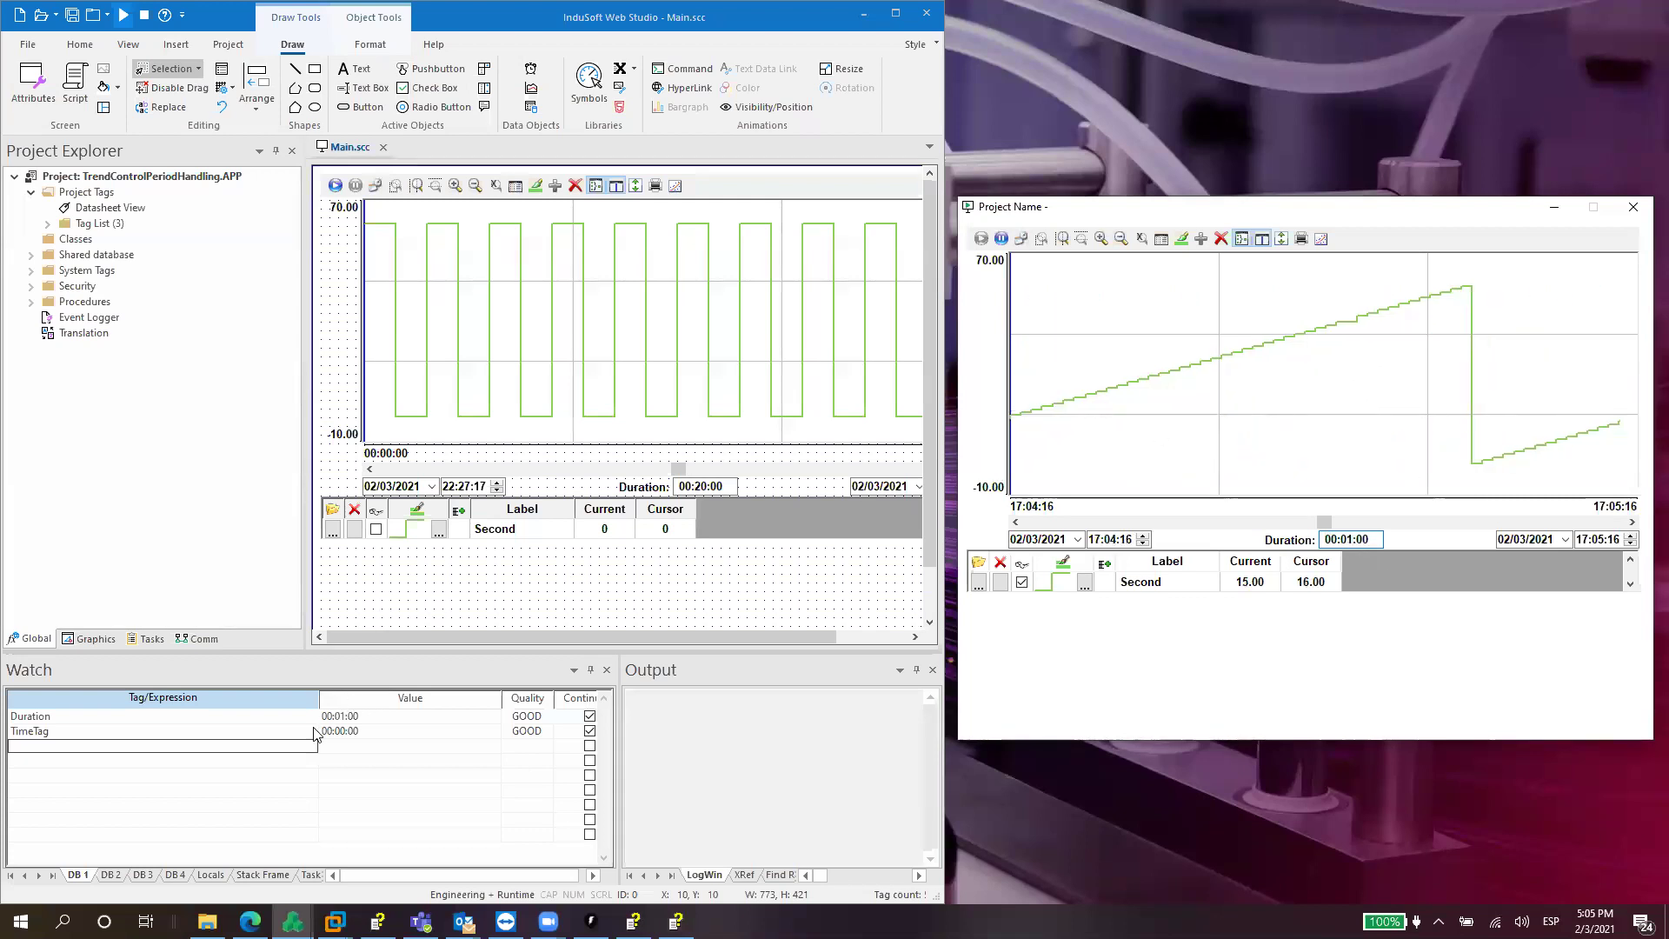
Set the Duration tag's value to 00:02:00 in the Watch list.
{"action": "left_click", "coordinate": [370, 719]}
{"action": "key", "text": "Left"}
{"action": "key", "text": "Left"}
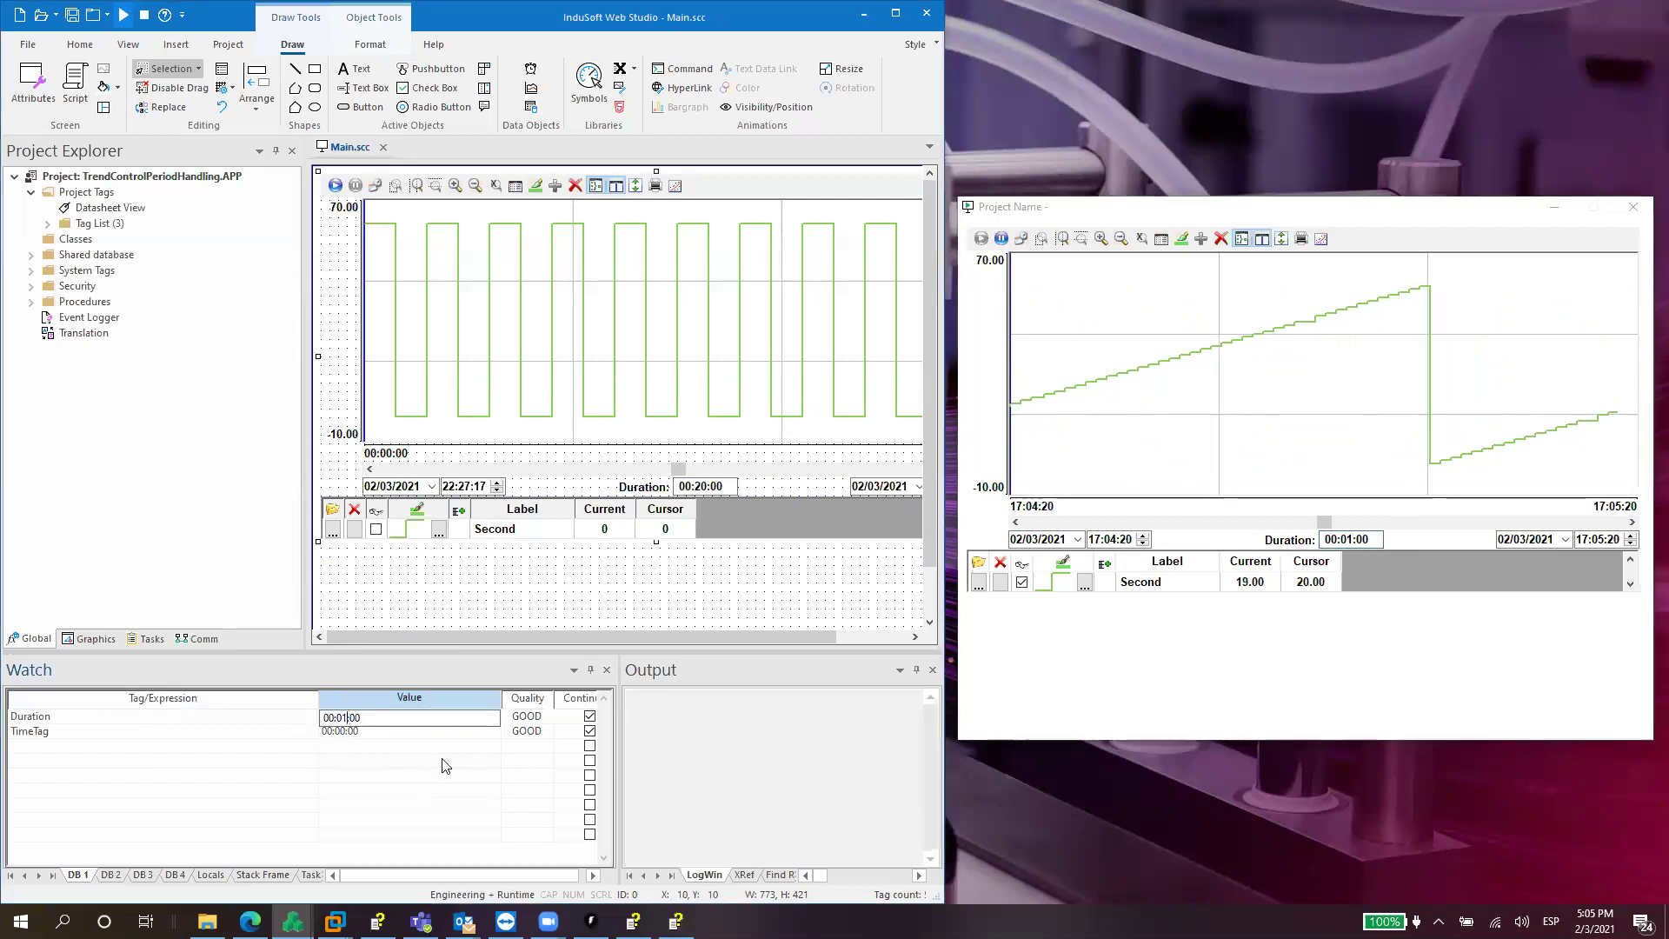
{"action": "type", "text": "2"}
{"action": "key", "text": "Return"}
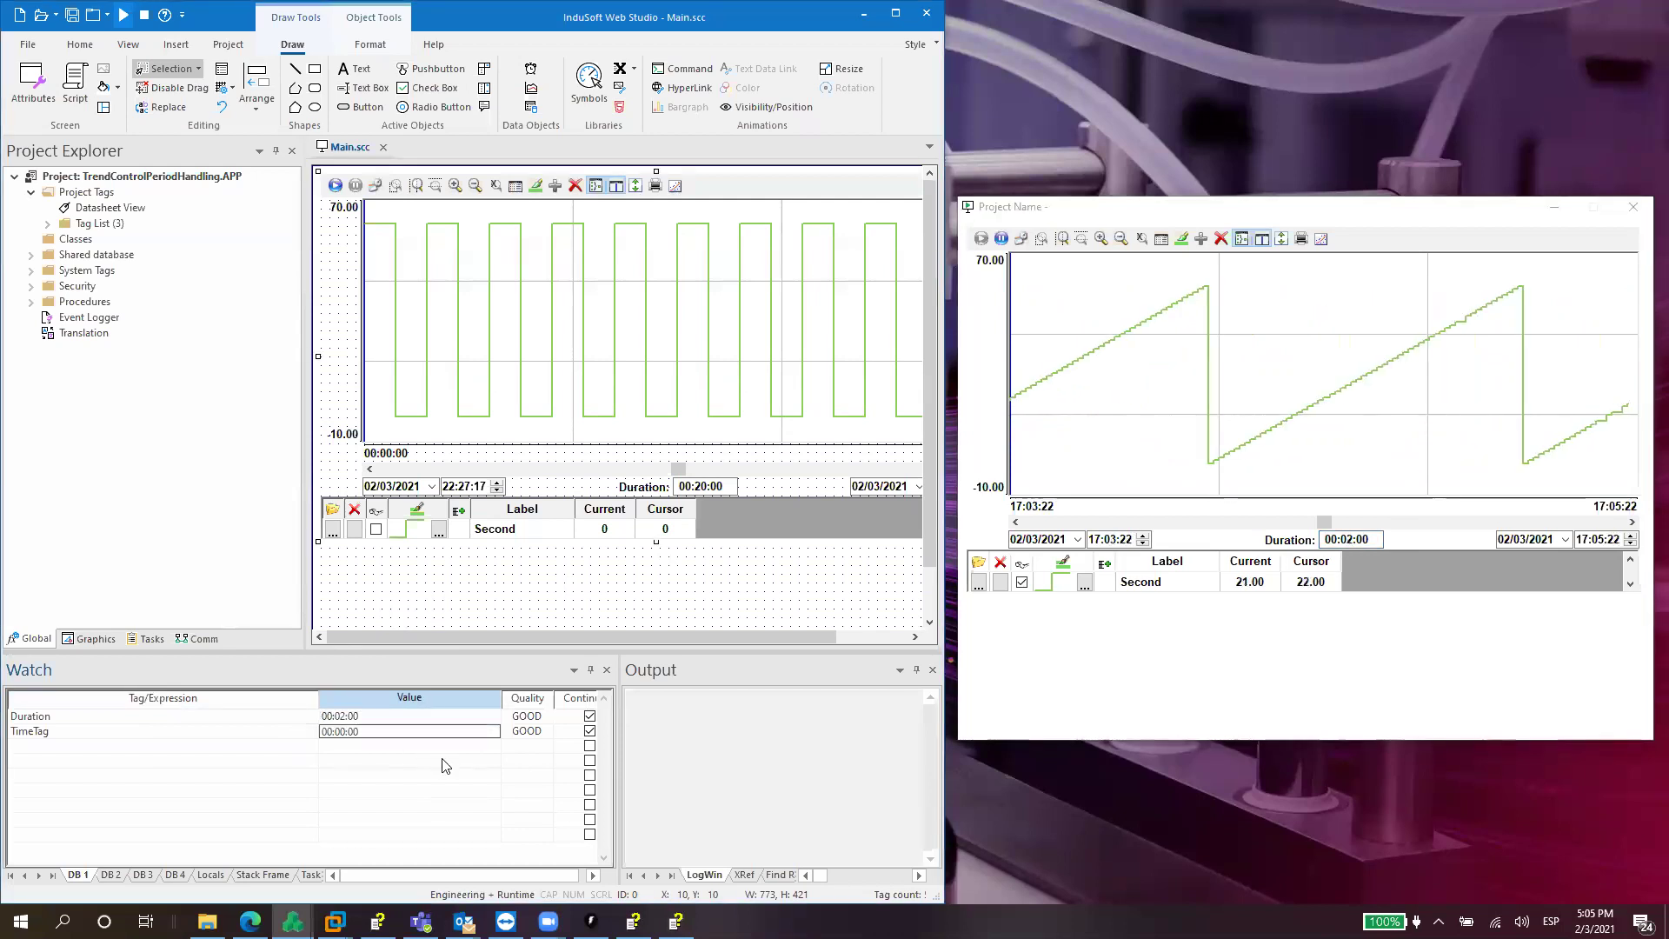
Change the Duration tag's watched value to 00:03:00.
{"action": "left_click", "coordinate": [402, 720]}
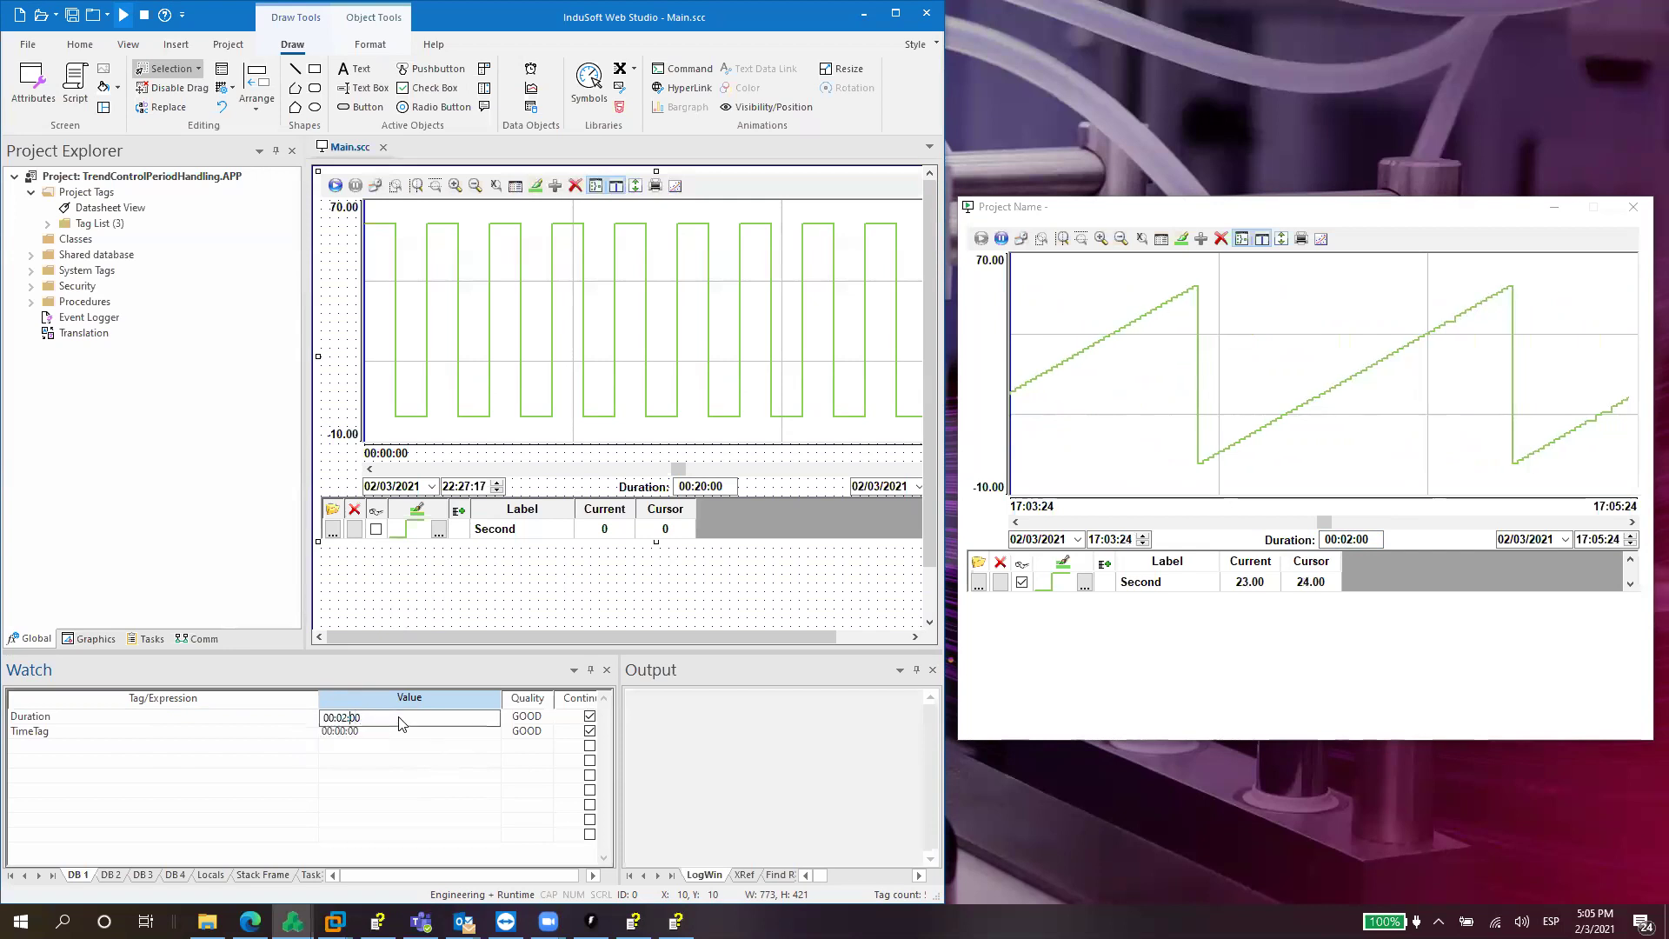
{"action": "key", "text": "Left"}
{"action": "type", "text": "3"}
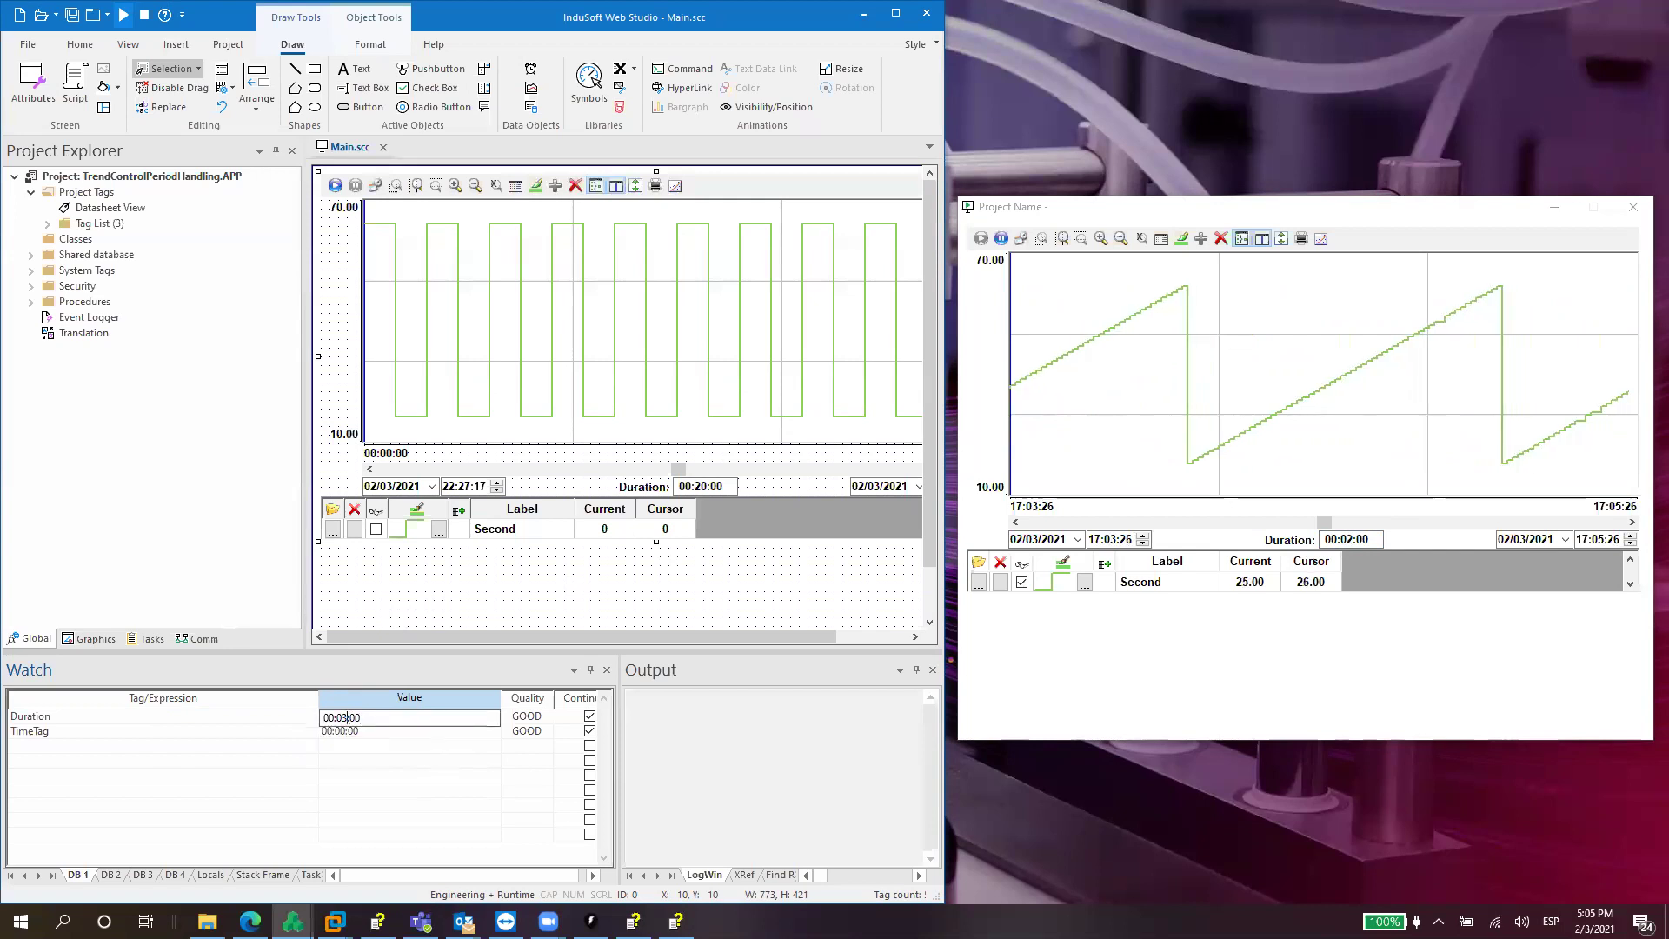
{"action": "key", "text": "Return"}
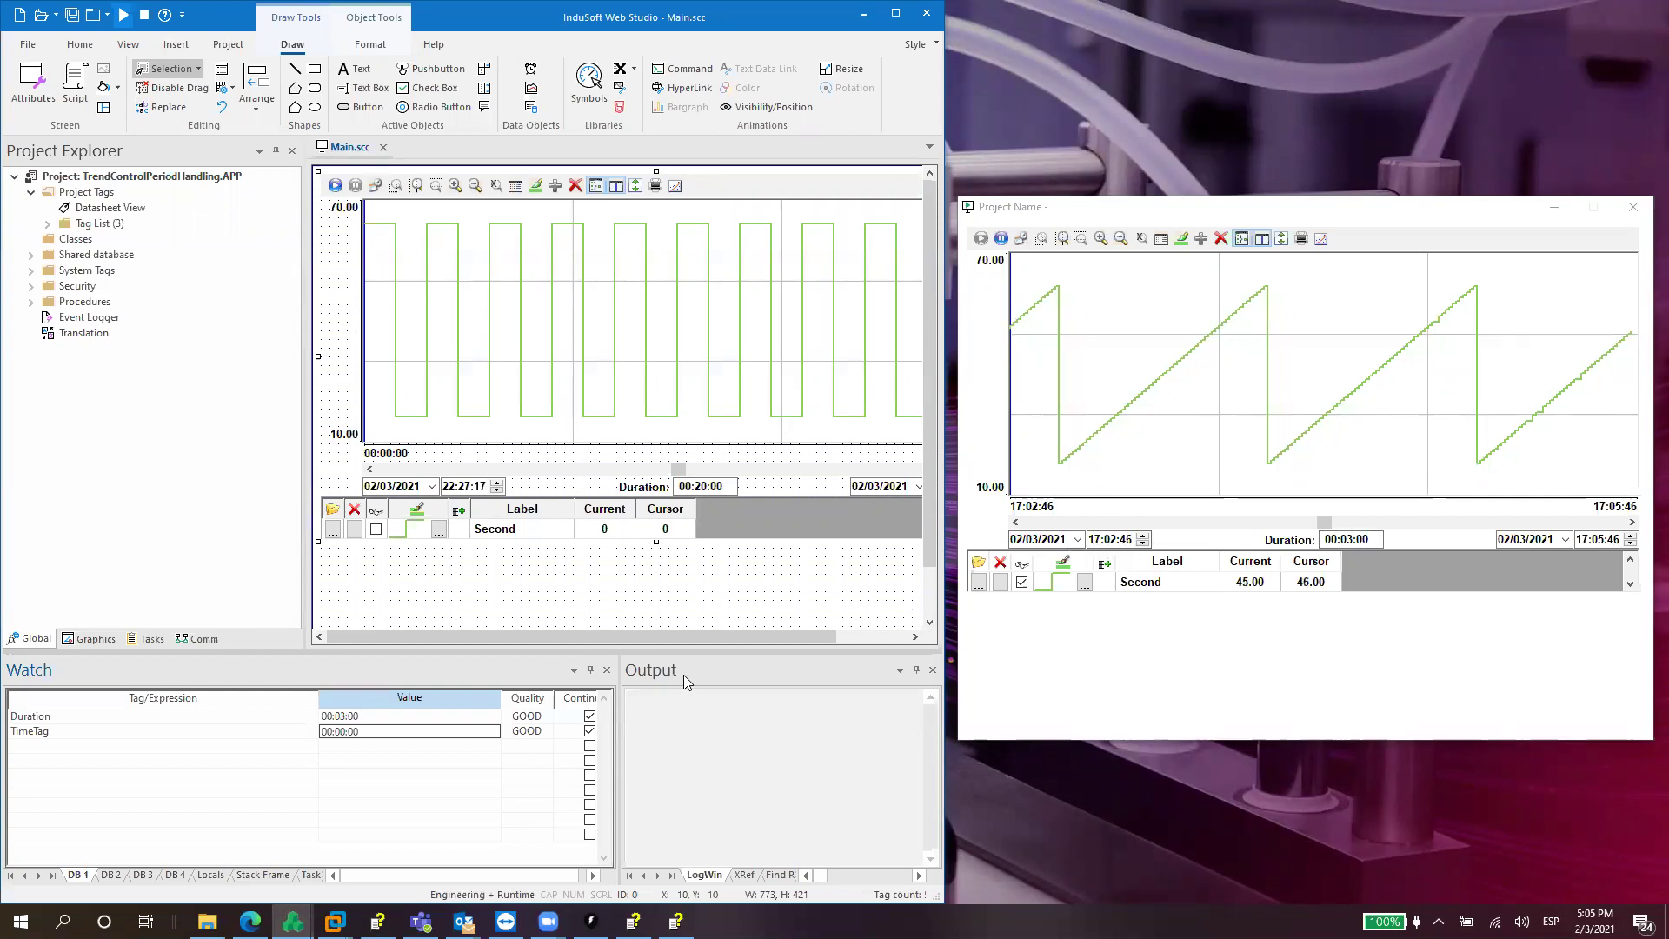
Set the watched Duration tag to one hour, 01:00:00.
{"action": "left_click", "coordinate": [364, 719]}
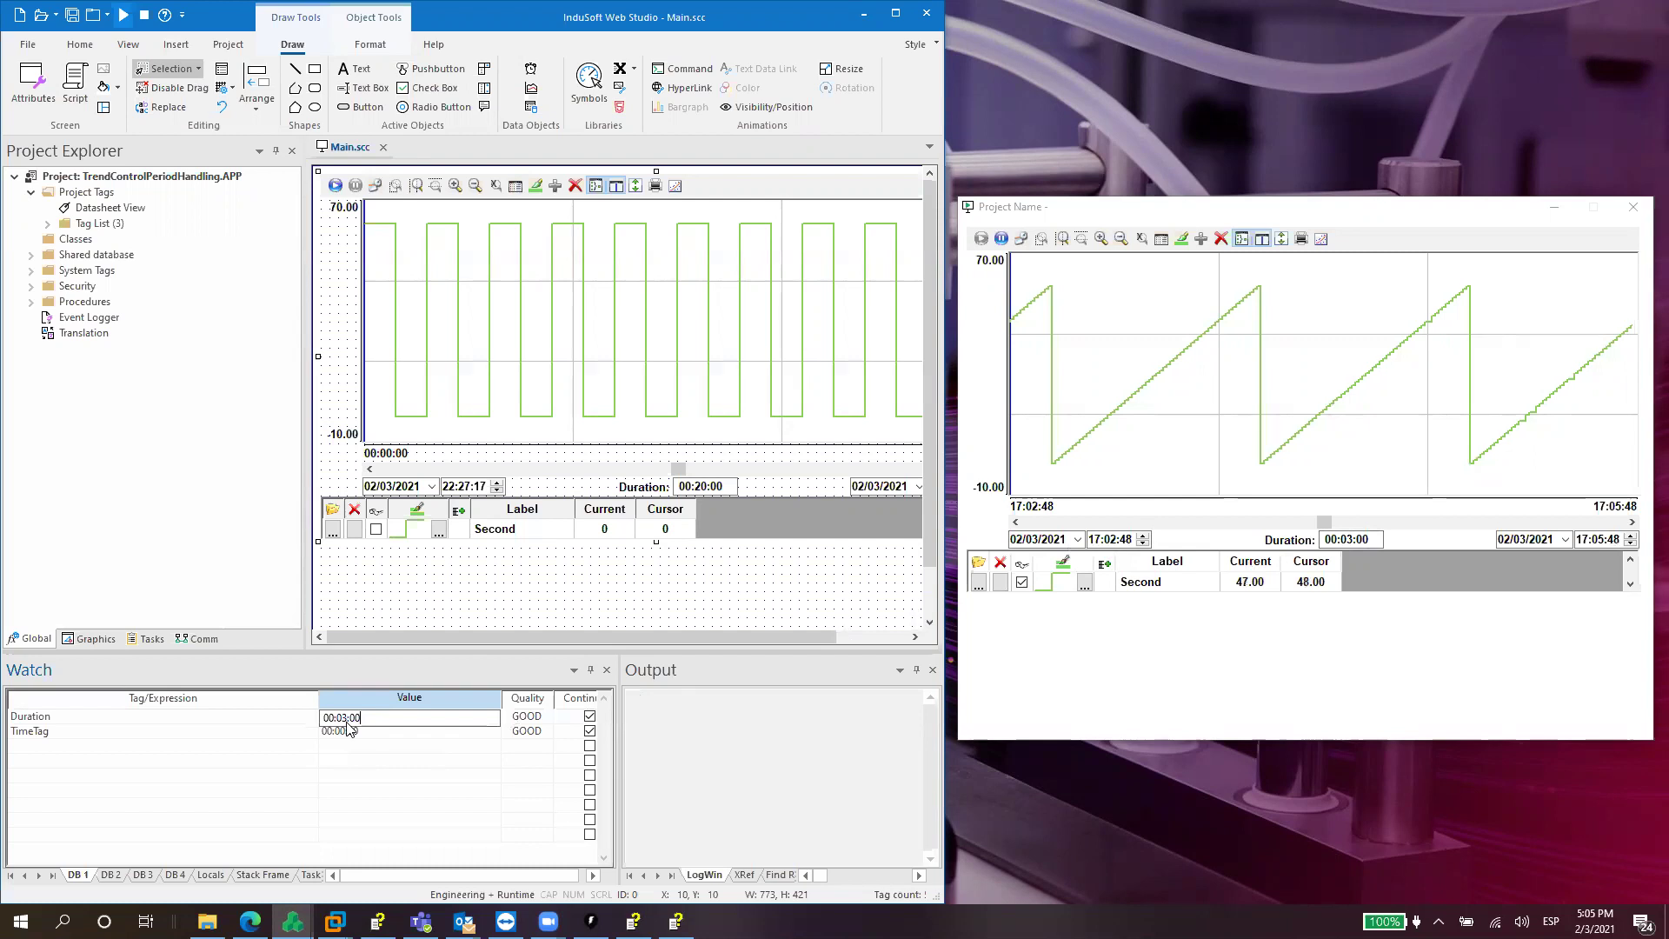
{"action": "type", "text": "0"}
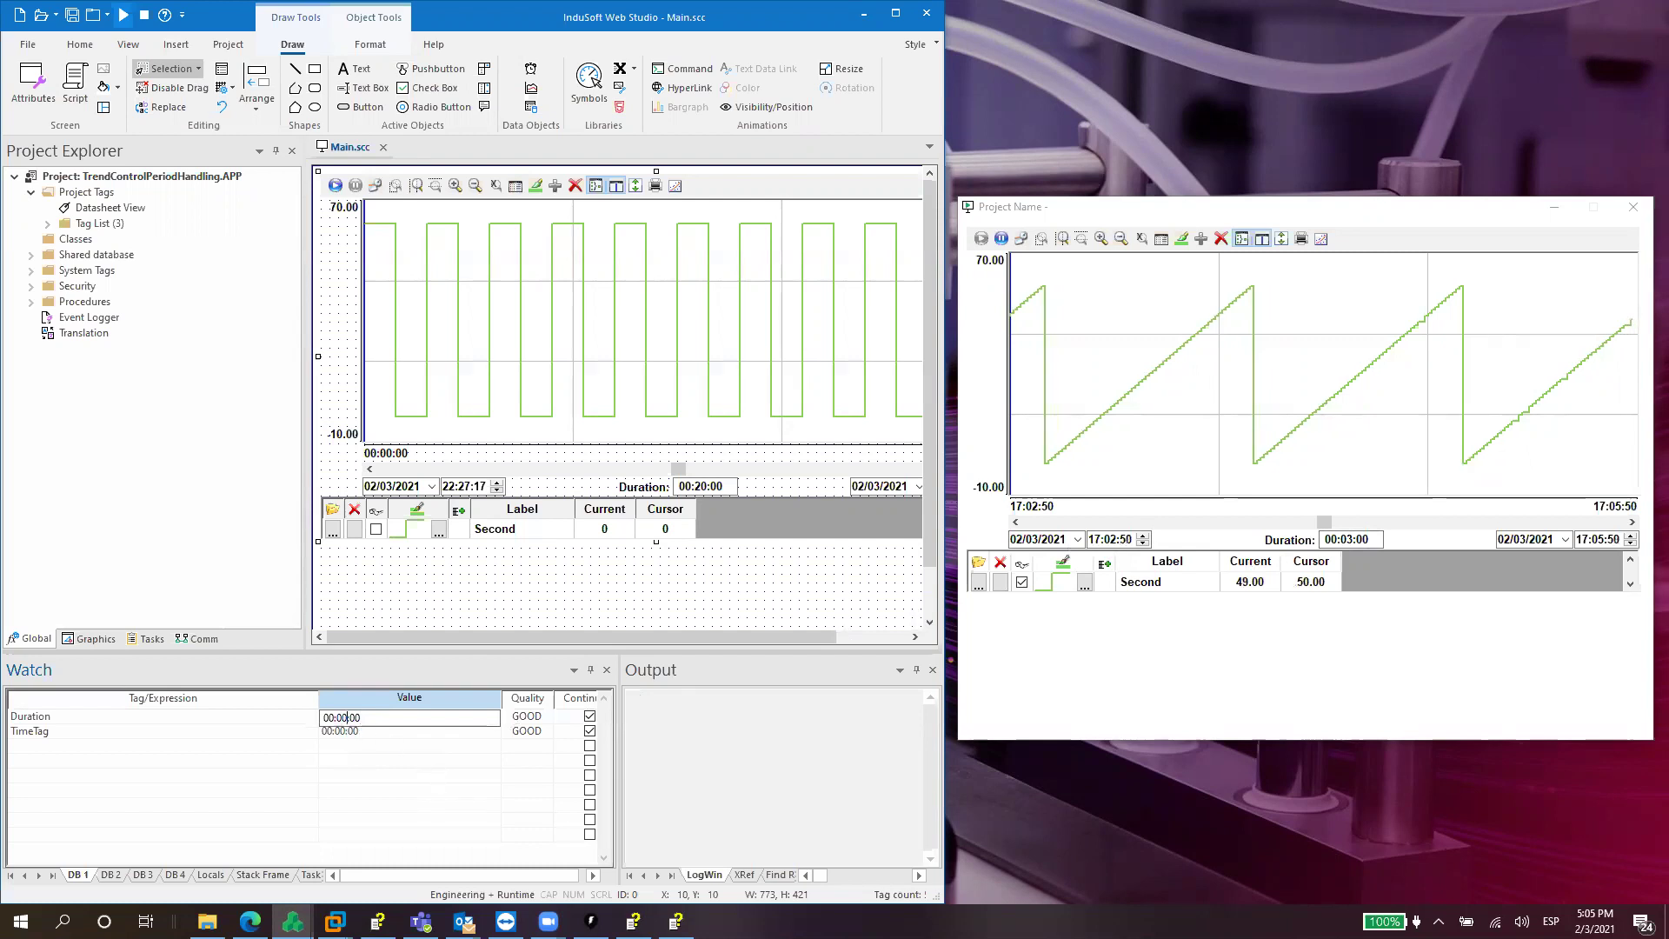
{"action": "left_click", "coordinate": [325, 717]}
{"action": "type", "text": "1"}
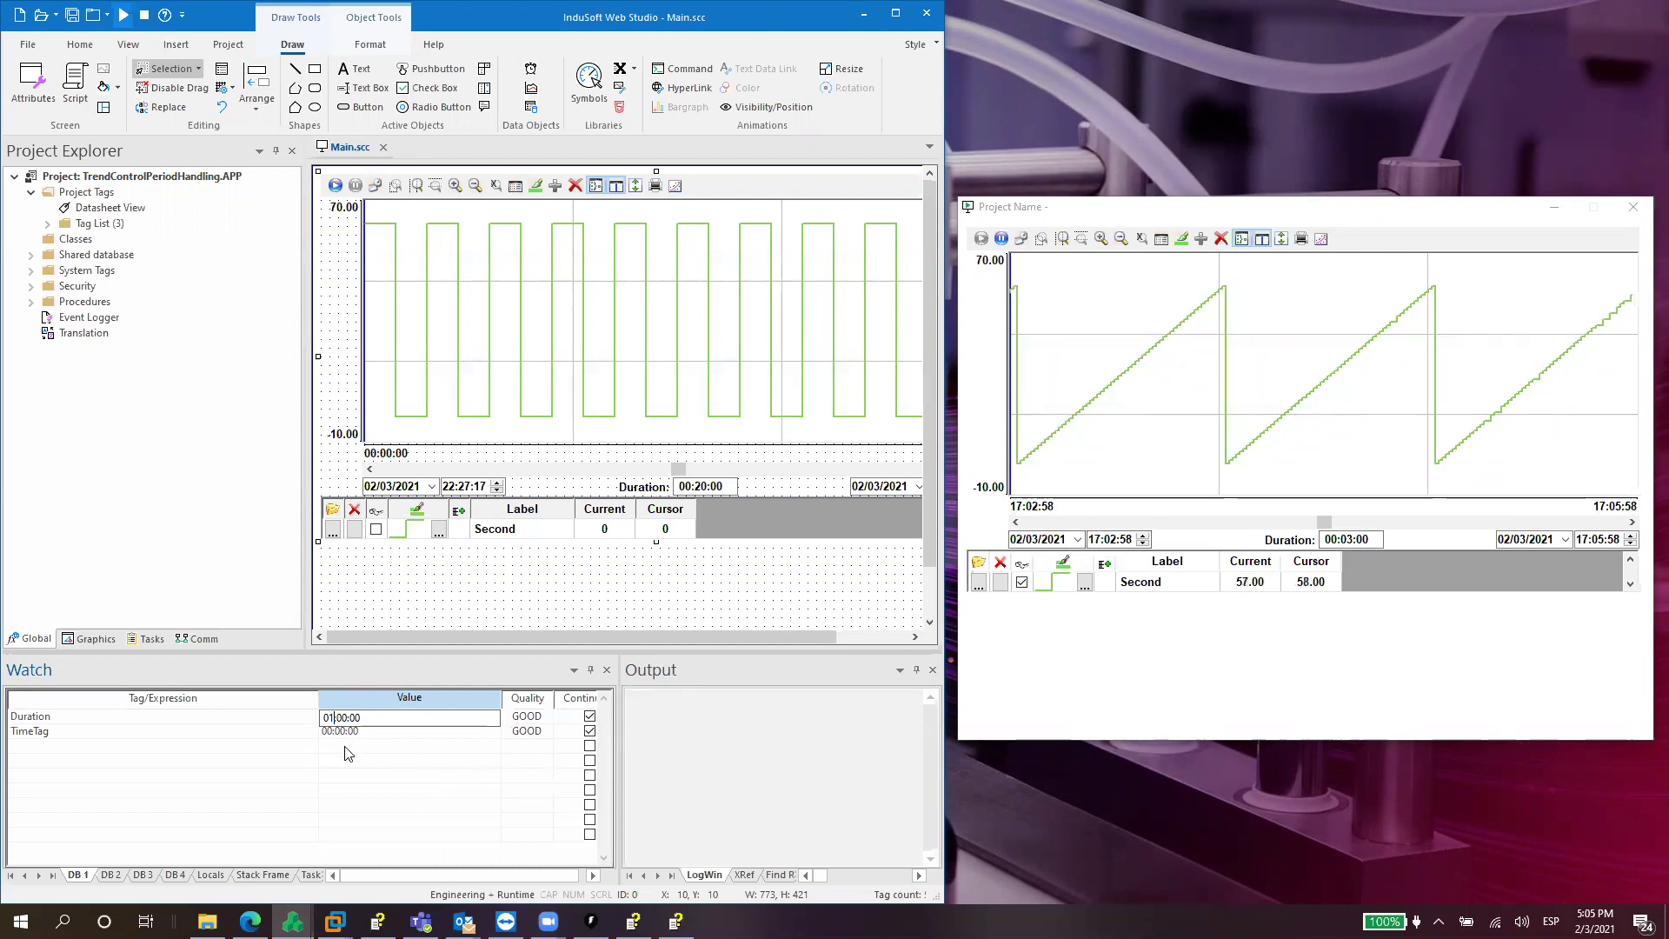
{"action": "key", "text": "Return"}
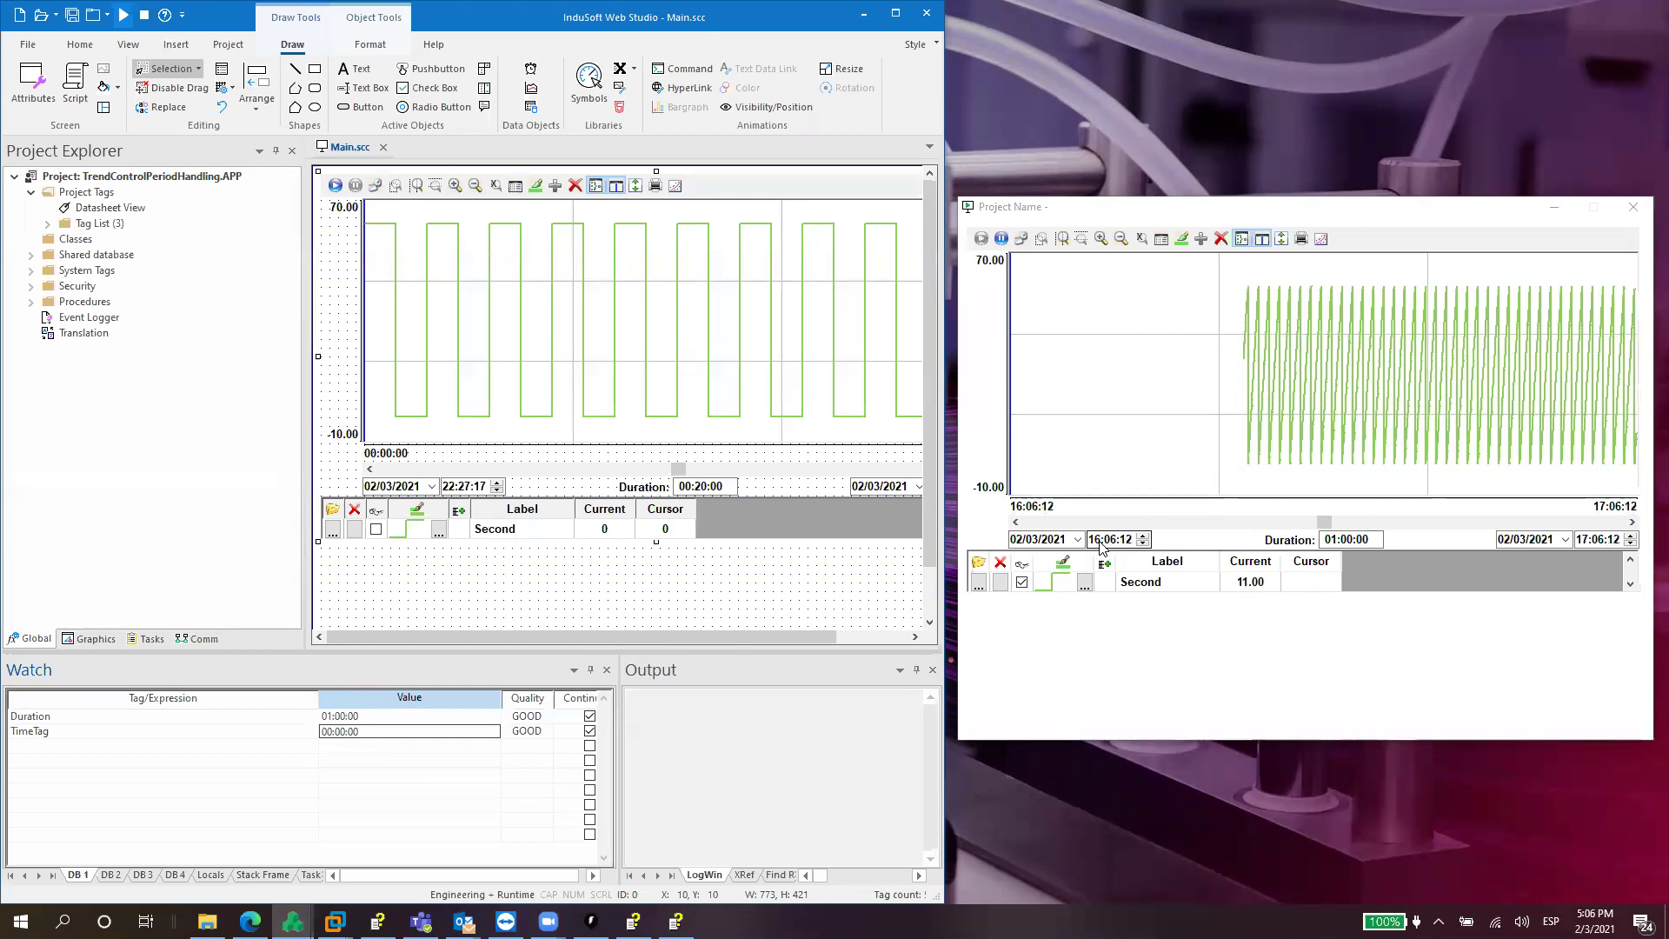
Step the hour of the running trend's start time back to 14, and return it to 16.
{"action": "left_click", "coordinate": [1097, 540]}
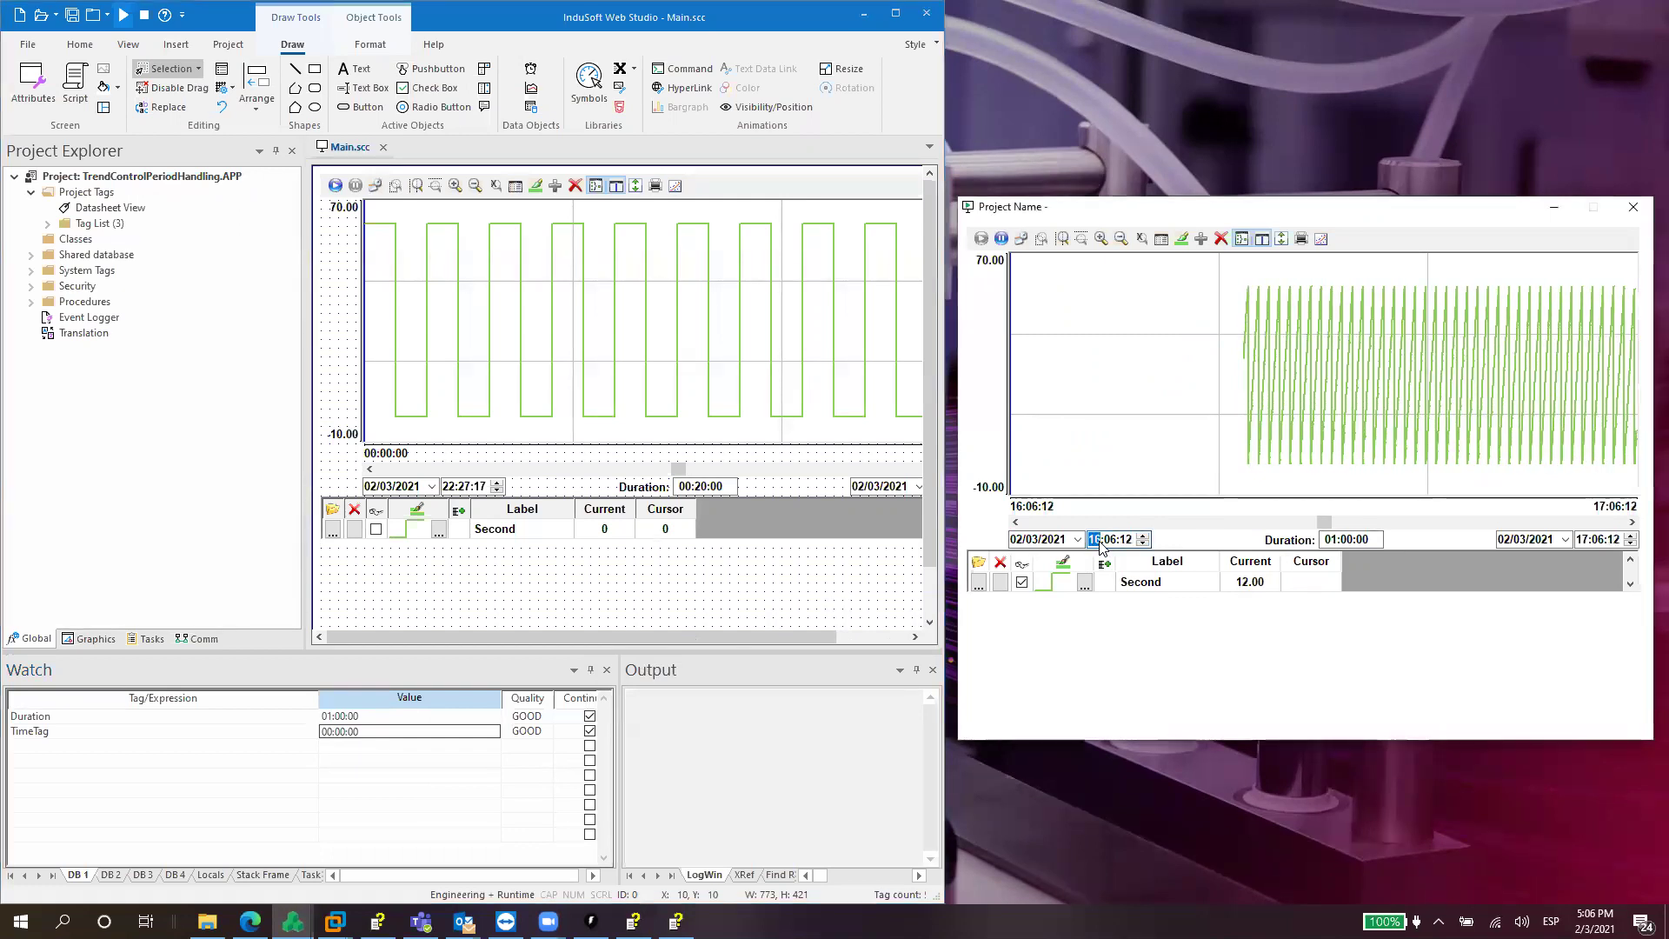
{"action": "left_click", "coordinate": [1144, 543]}
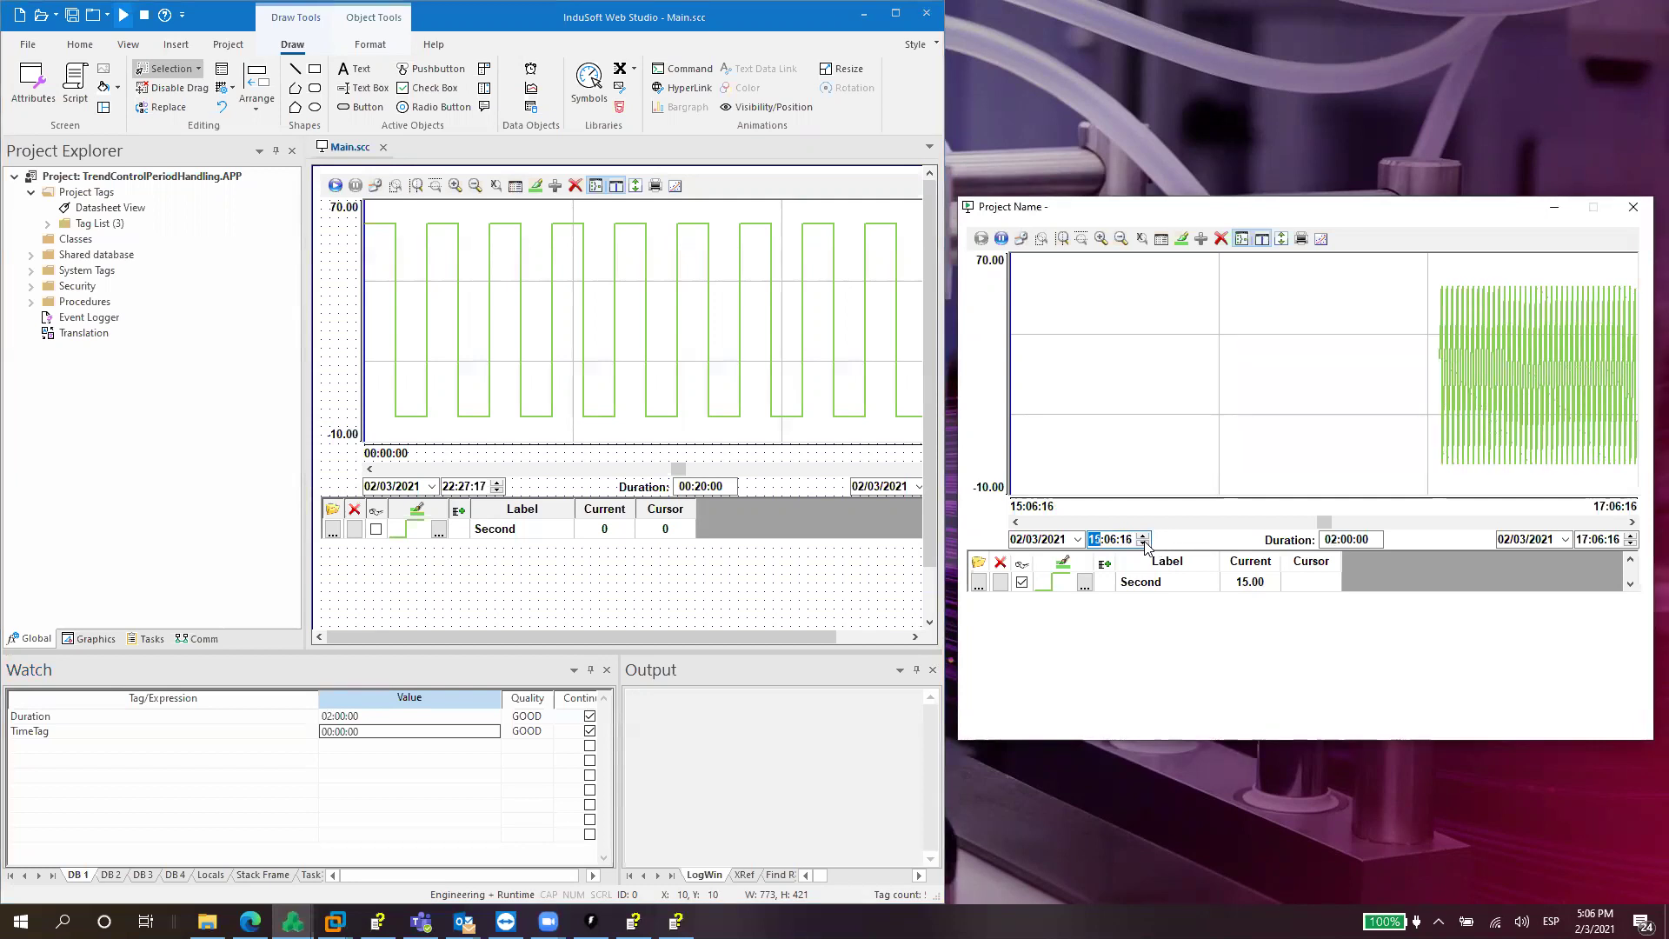
{"action": "left_click", "coordinate": [1145, 543]}
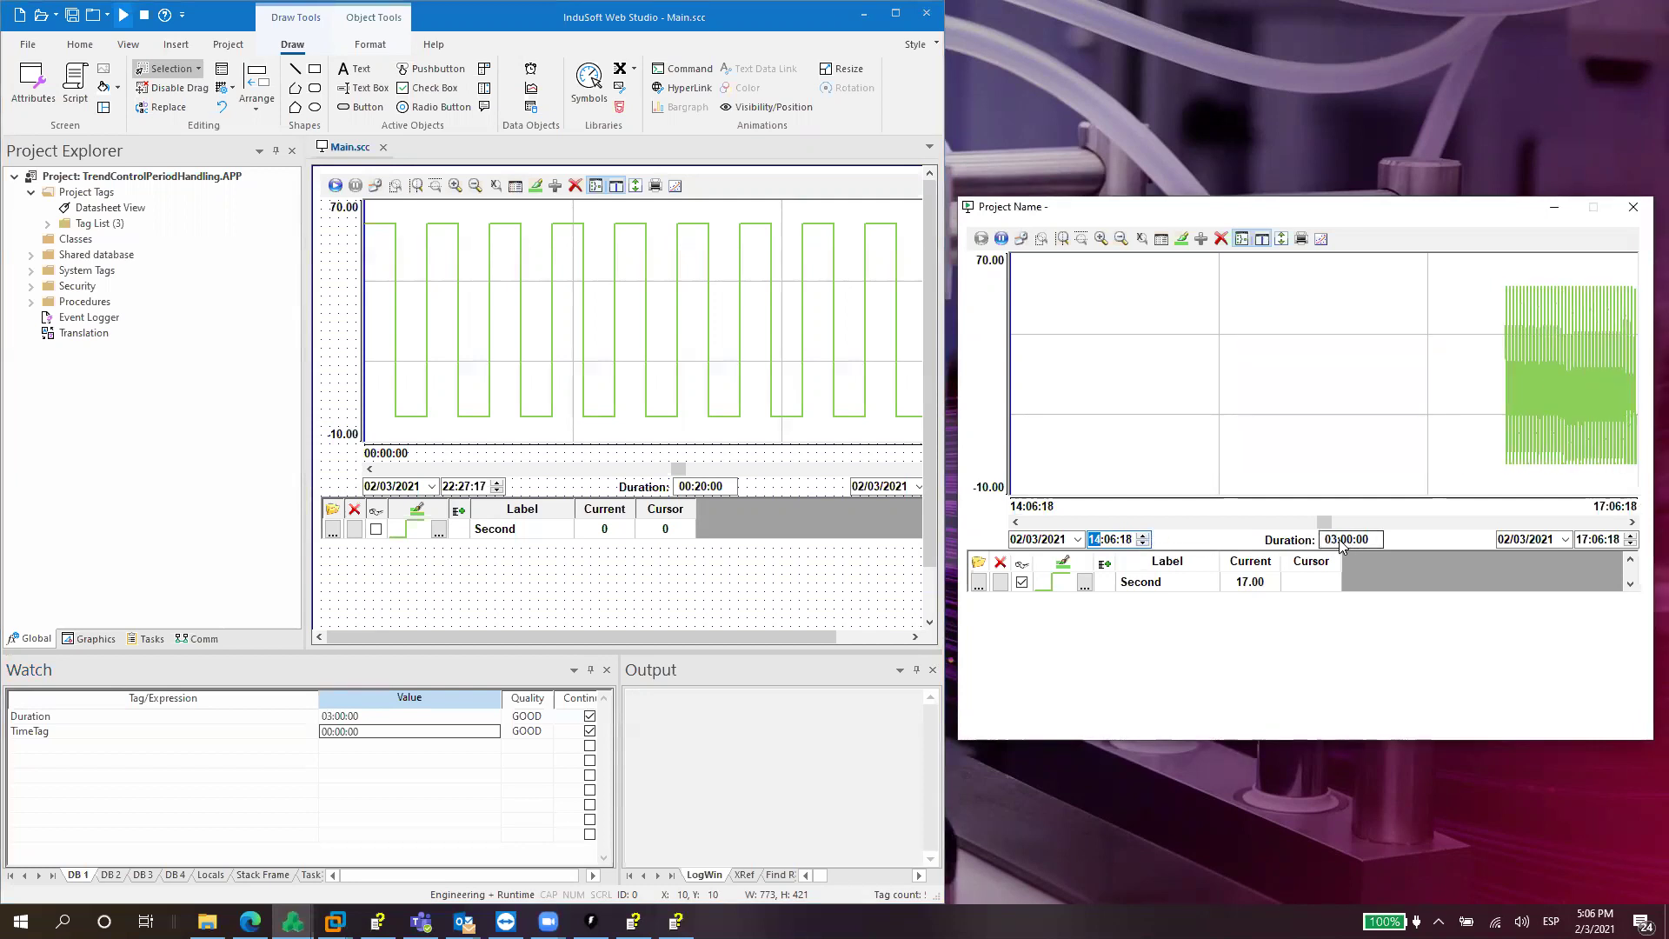
{"action": "left_click", "coordinate": [1144, 536]}
{"action": "left_click", "coordinate": [1143, 536]}
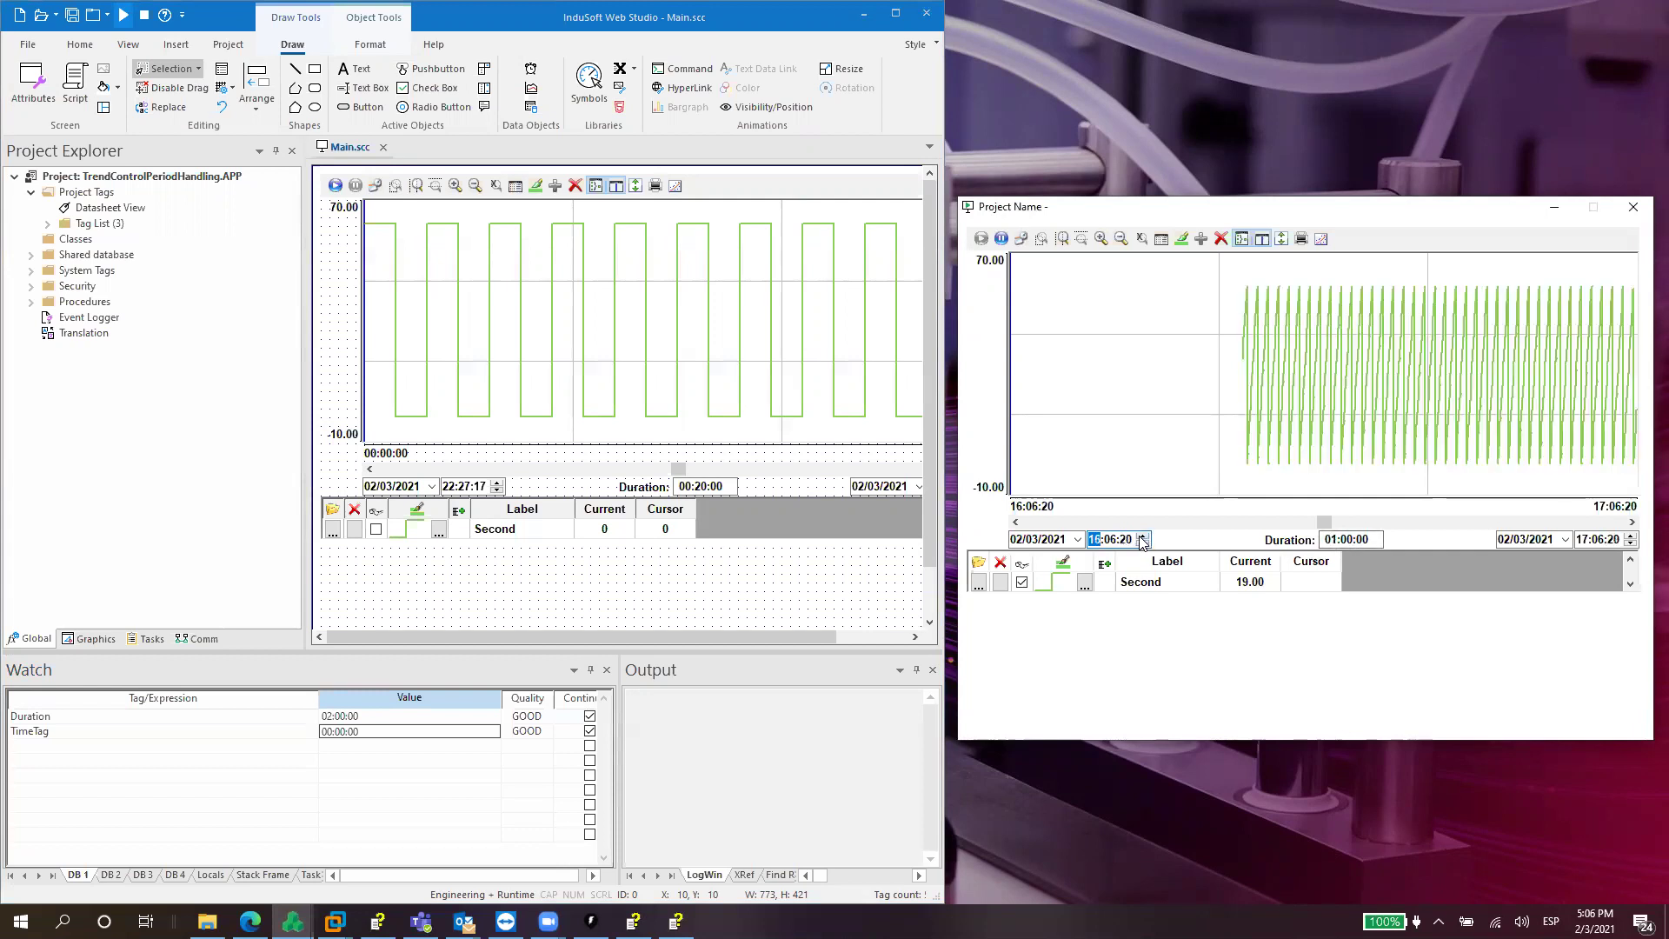
{"action": "left_click", "coordinate": [1143, 537]}
{"action": "left_click", "coordinate": [1141, 543]}
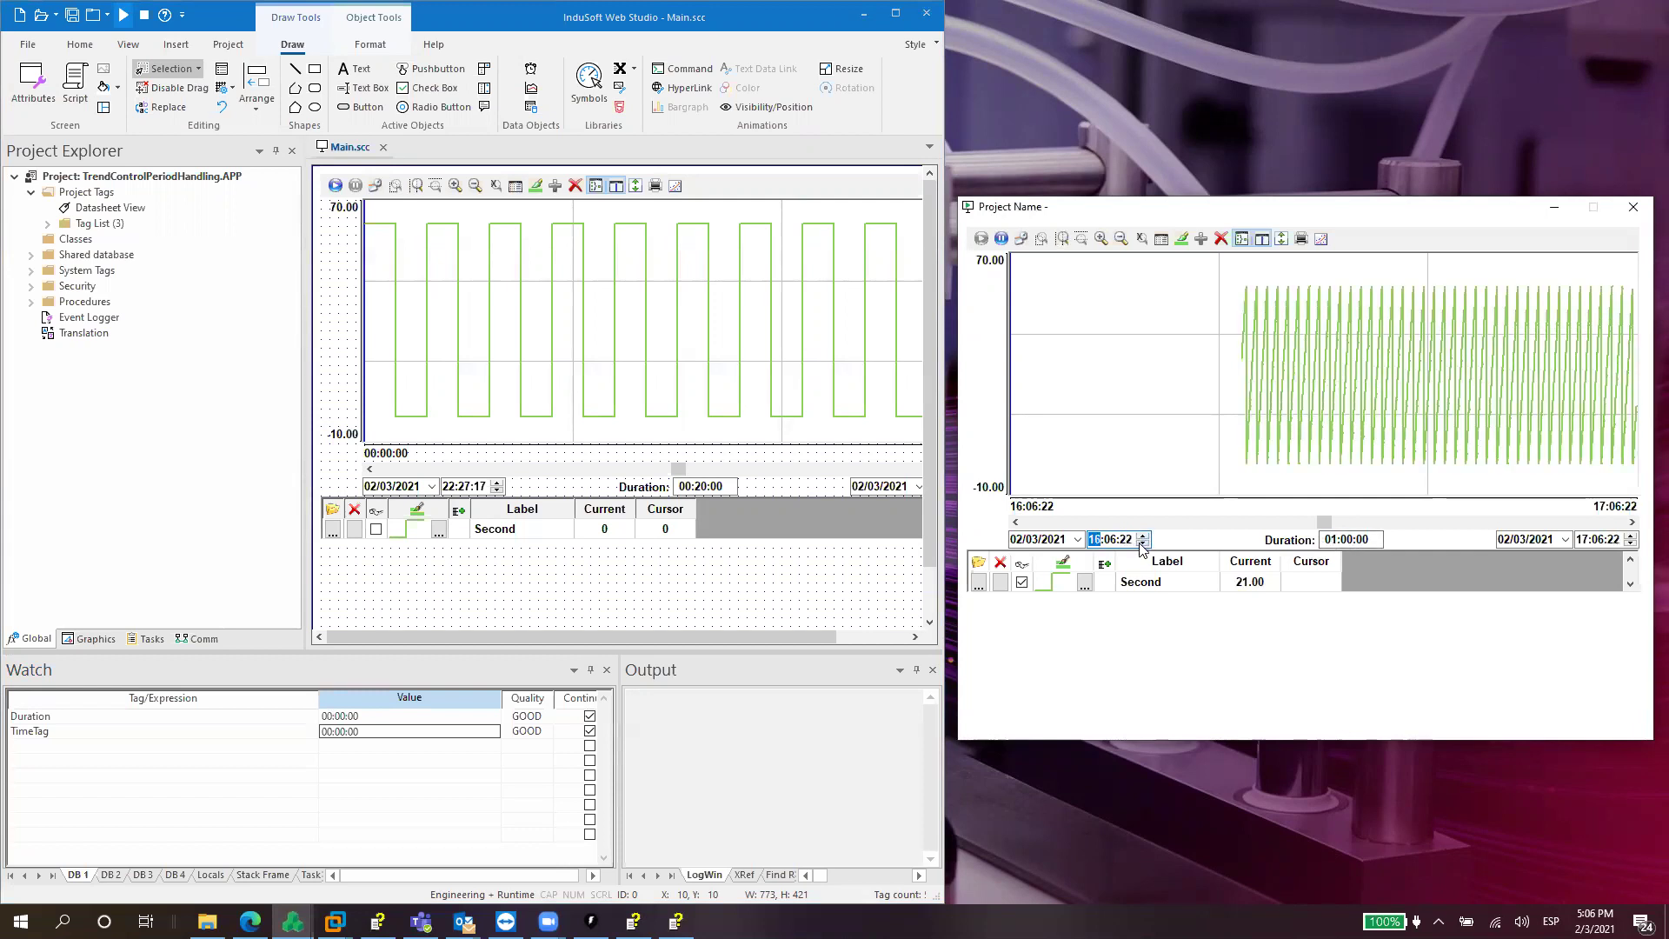
Step the minutes of the running trend's start time down to 49, keeping the hour at 16.
{"action": "left_click", "coordinate": [1143, 543]}
{"action": "left_click", "coordinate": [1143, 543]}
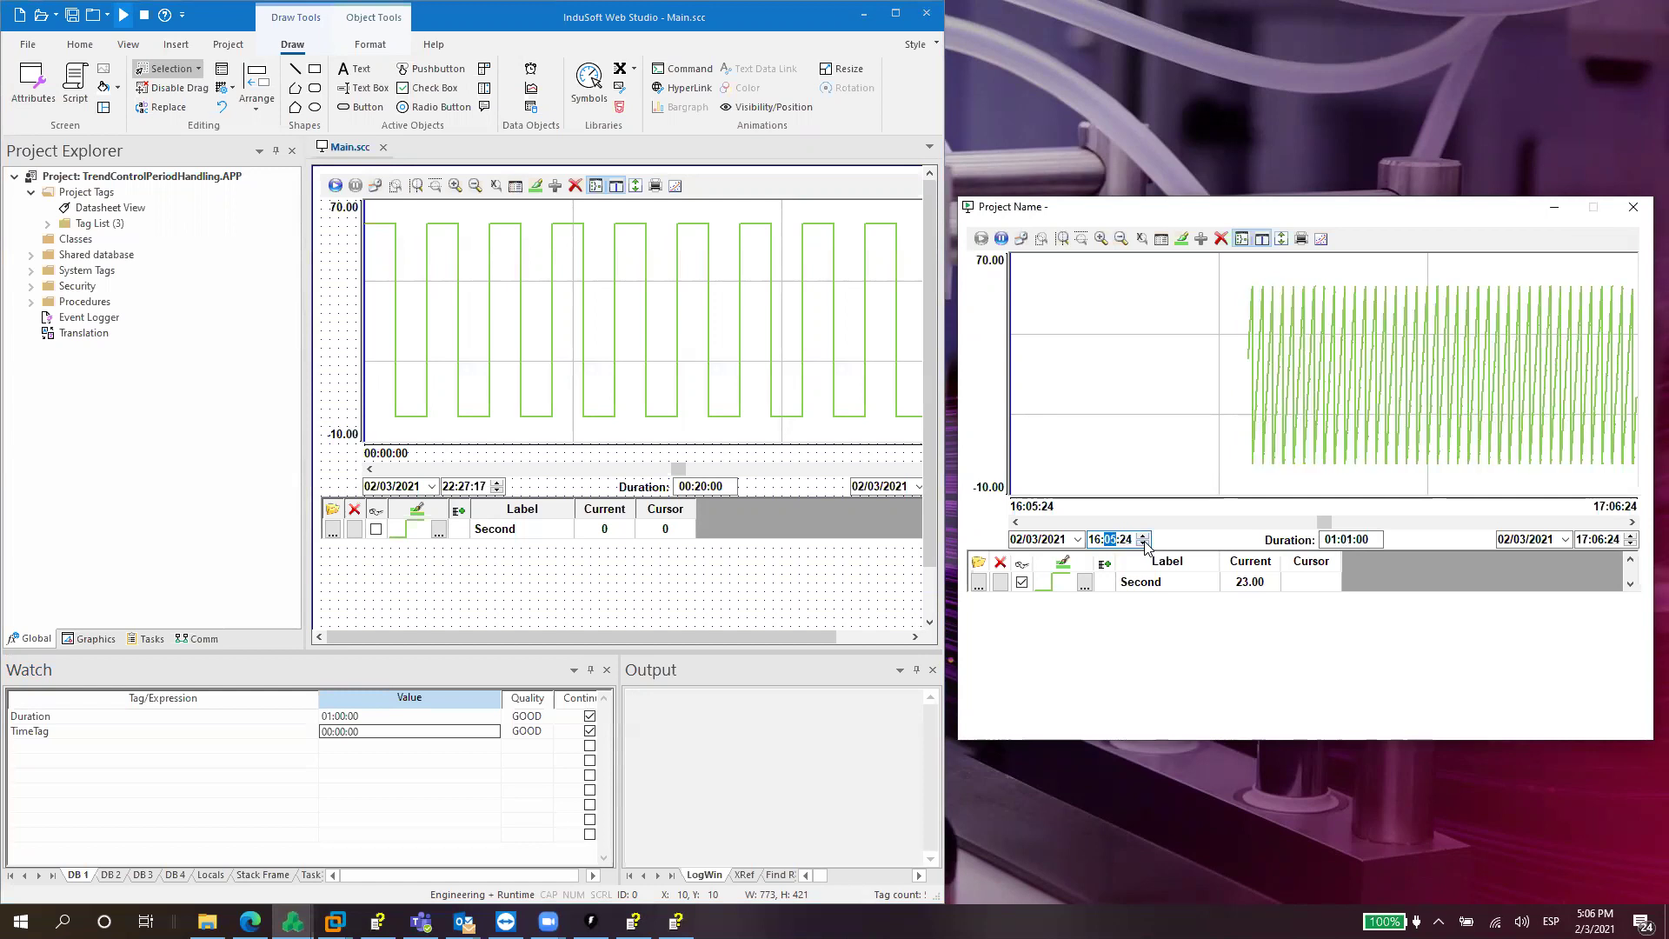
{"action": "left_click", "coordinate": [1143, 543]}
{"action": "left_click", "coordinate": [1143, 544]}
{"action": "left_click", "coordinate": [1143, 543]}
{"action": "left_click", "coordinate": [1143, 543]}
{"action": "left_click", "coordinate": [1143, 544]}
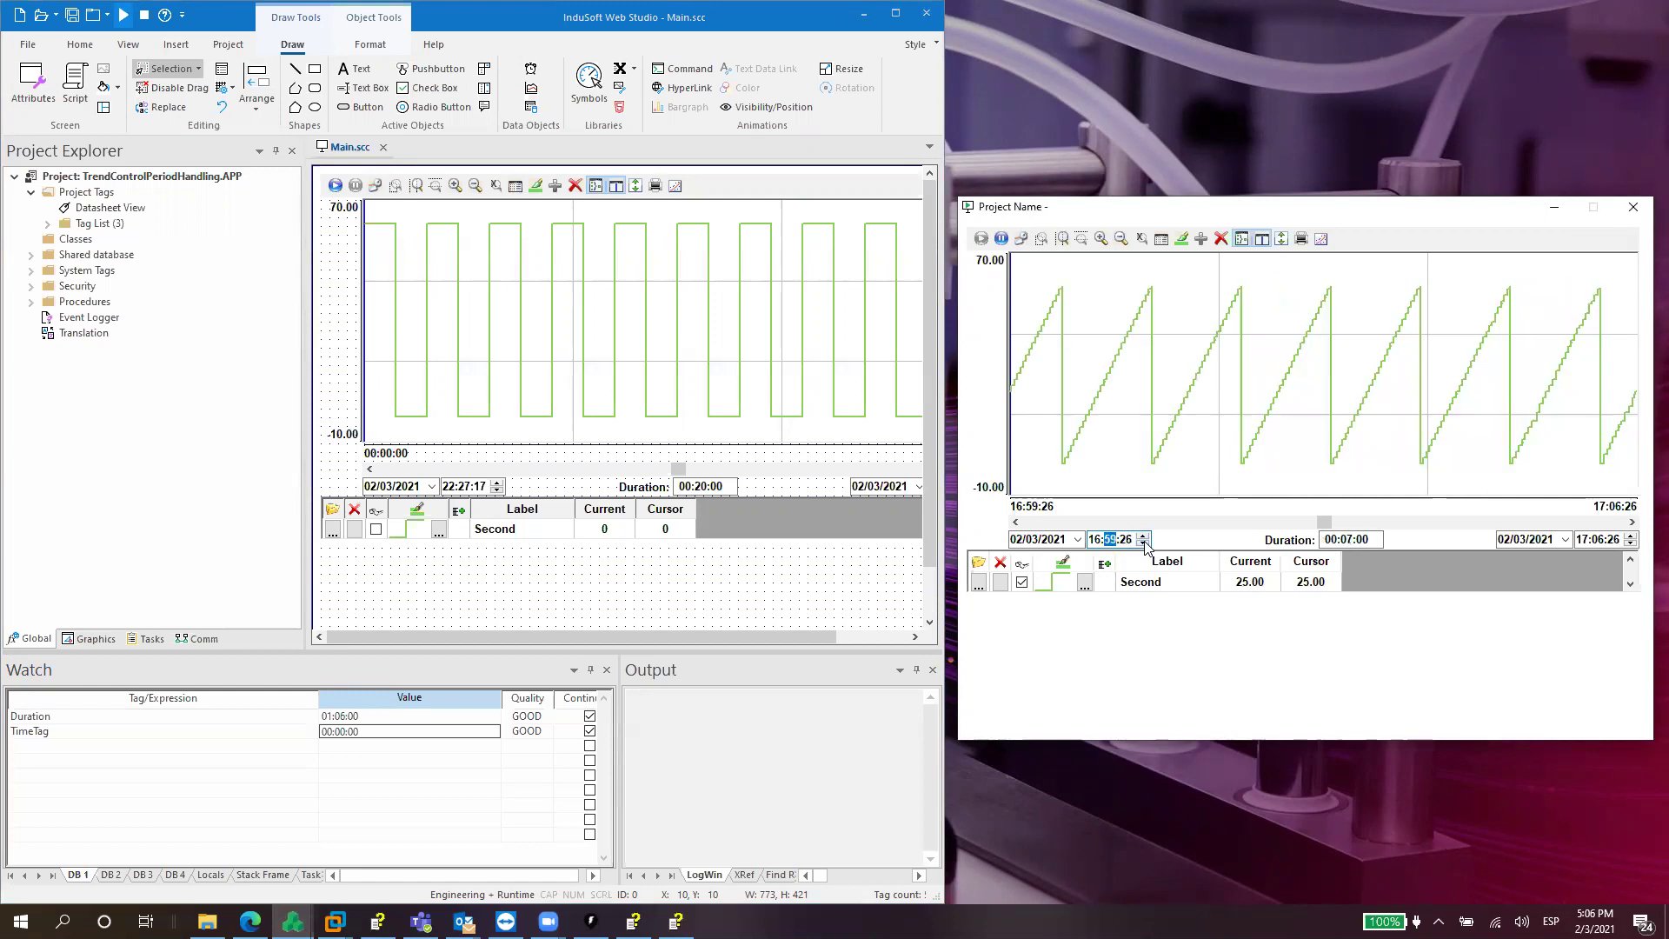
{"action": "left_click", "coordinate": [1143, 543]}
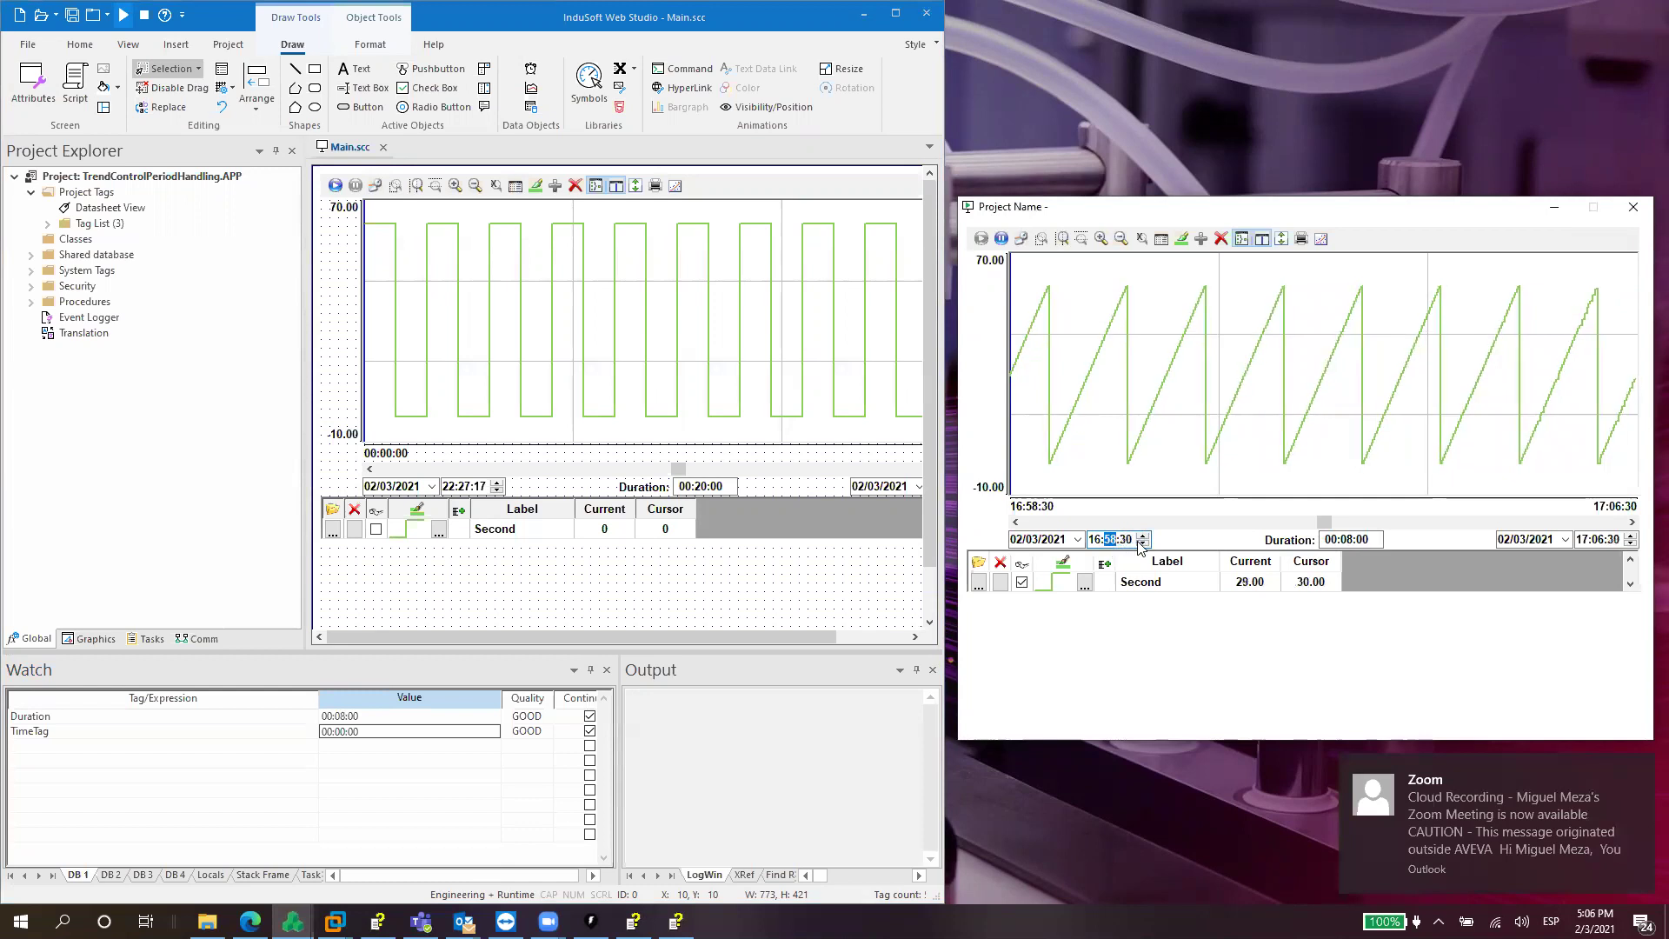
{"action": "left_click", "coordinate": [1143, 544]}
{"action": "left_click", "coordinate": [1143, 543]}
{"action": "left_click", "coordinate": [1143, 543]}
{"action": "left_click", "coordinate": [1144, 543]}
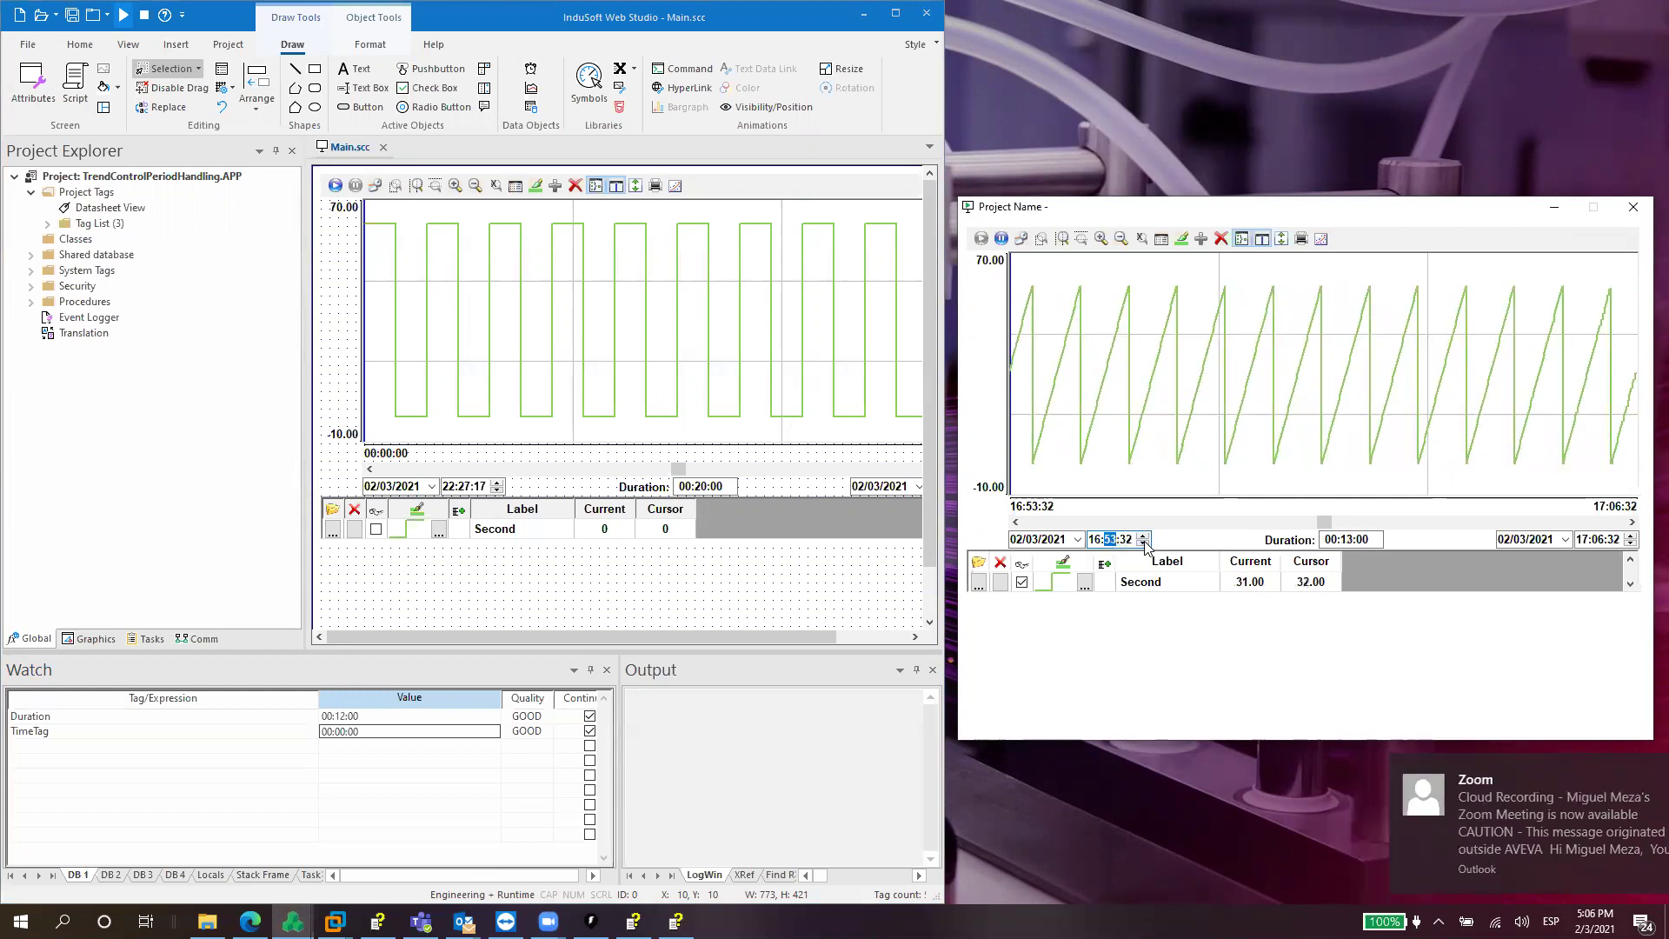
{"action": "left_click", "coordinate": [1144, 542]}
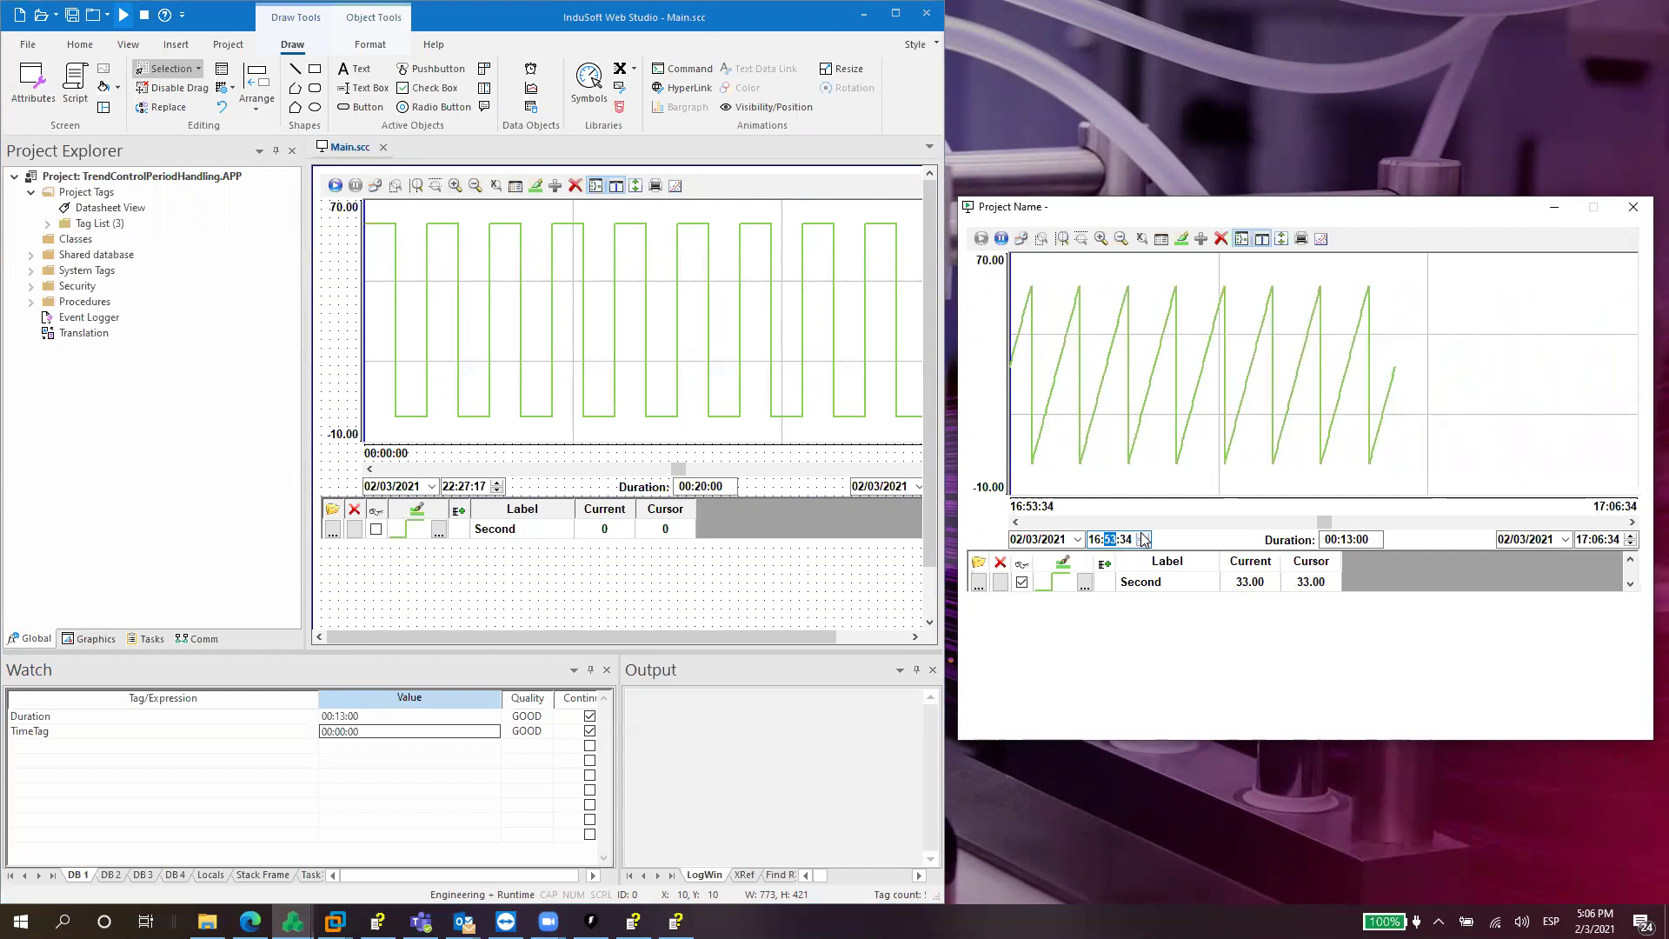
{"action": "left_click", "coordinate": [1143, 542]}
{"action": "left_click", "coordinate": [1143, 543]}
{"action": "left_click", "coordinate": [1143, 544]}
{"action": "left_click", "coordinate": [1143, 544]}
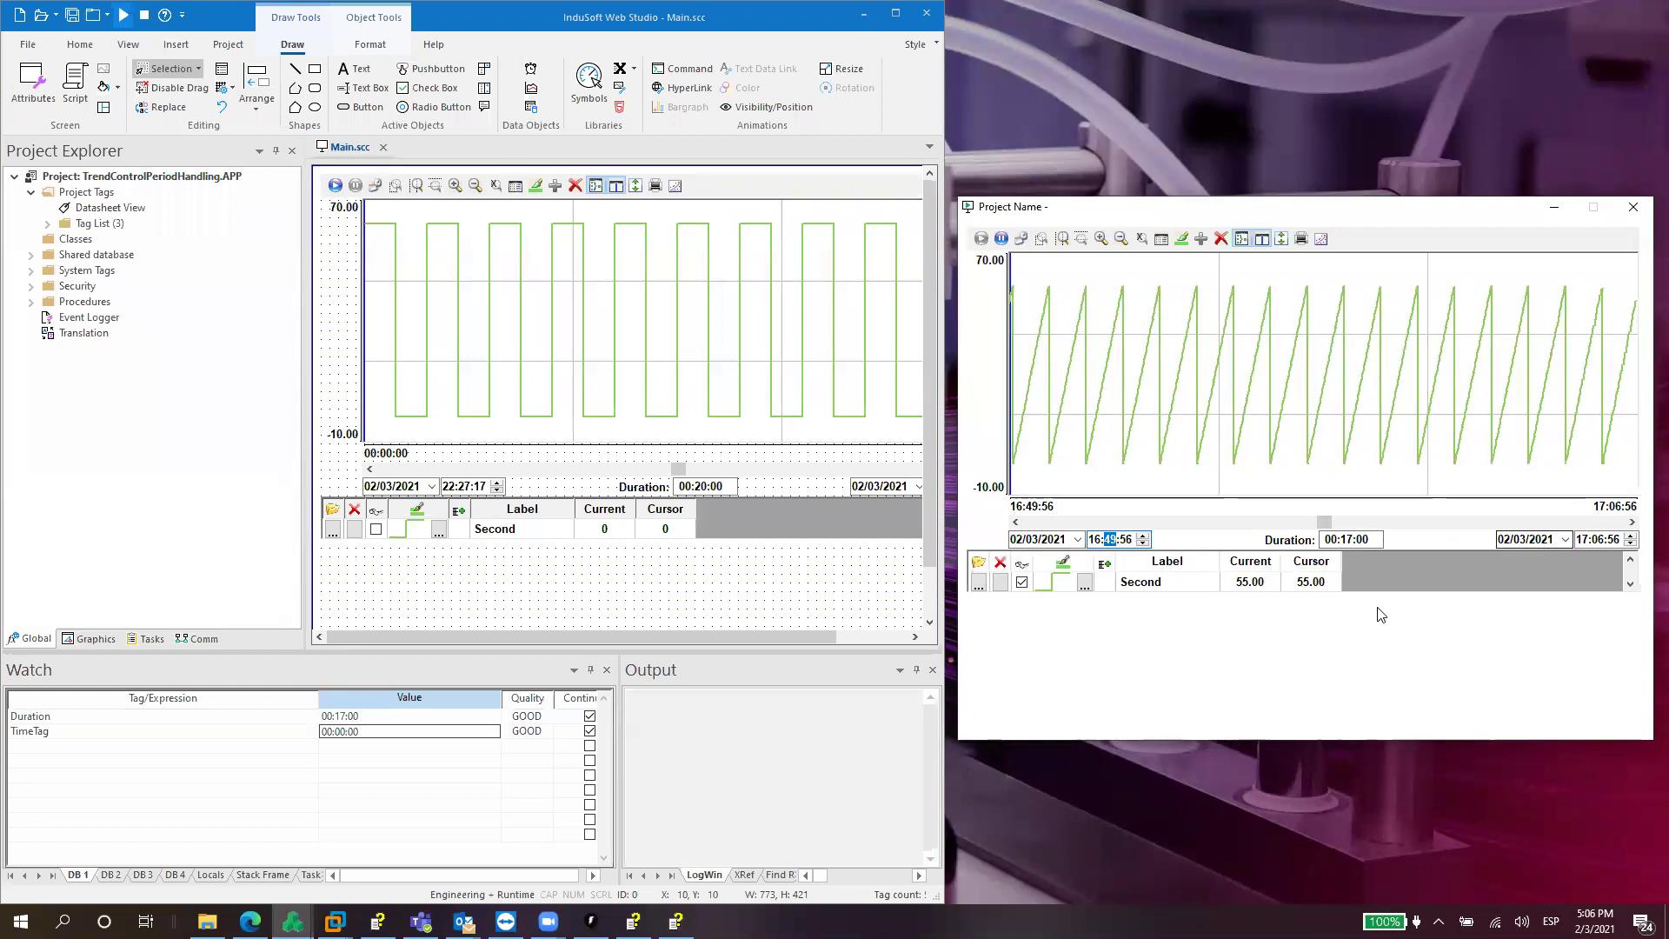
Add the Date and Time tags to the watch list below TimeTag.
{"action": "left_click", "coordinate": [26, 749]}
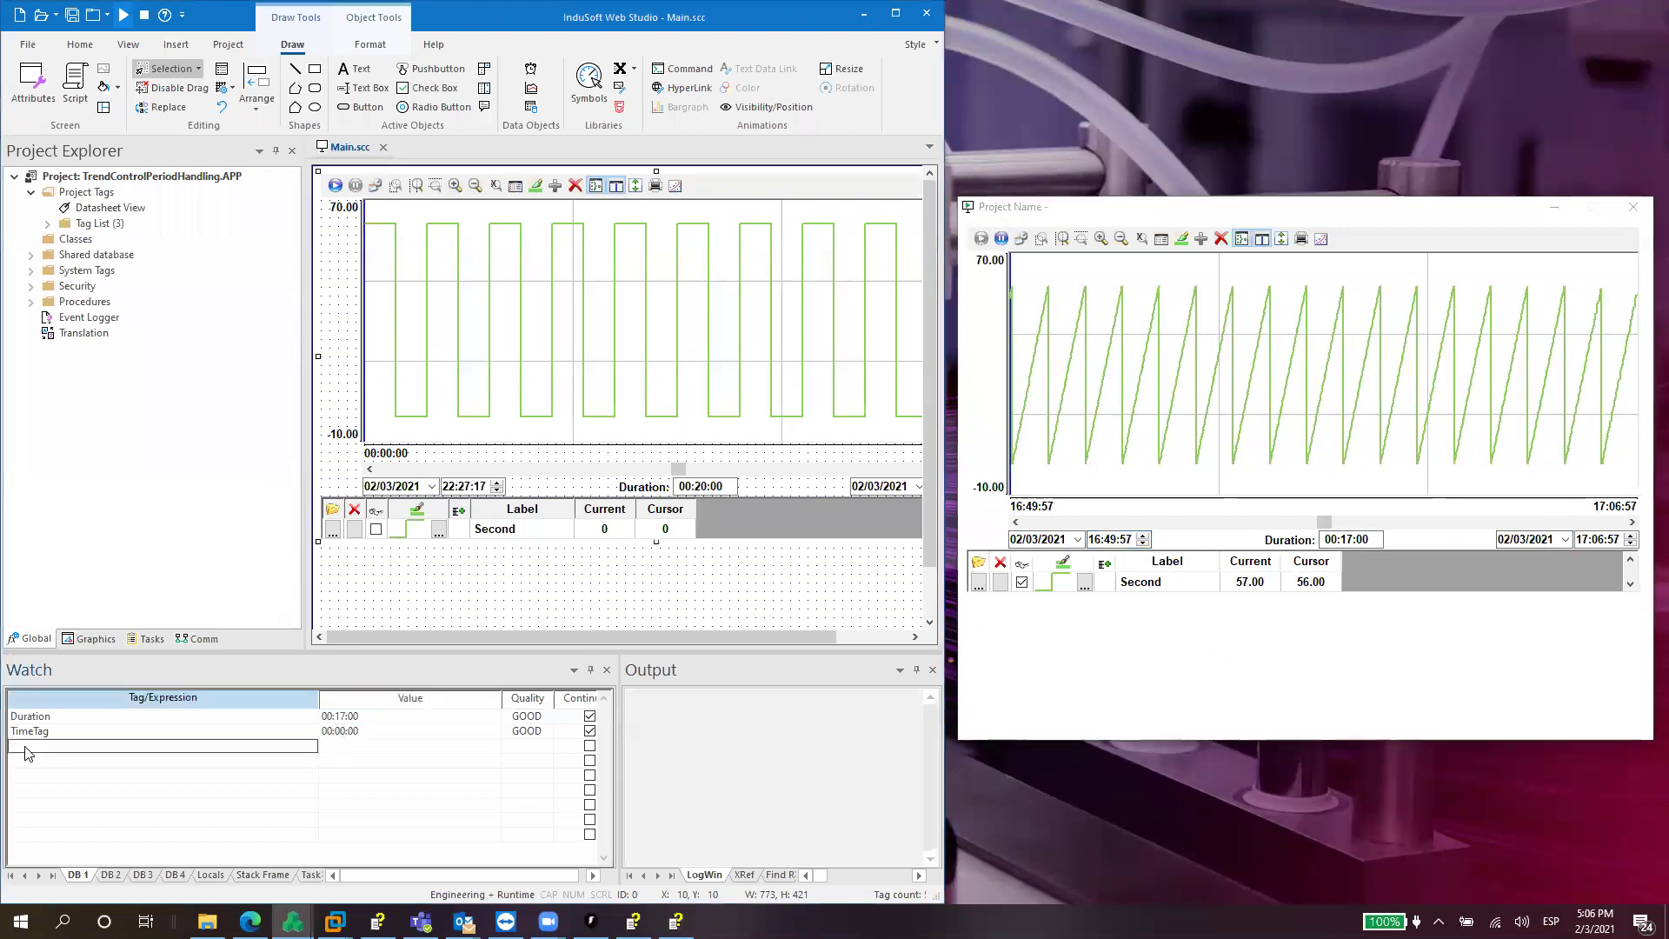
{"action": "type", "text": "Date"}
{"action": "key", "text": "Return"}
{"action": "type", "text": "Time"}
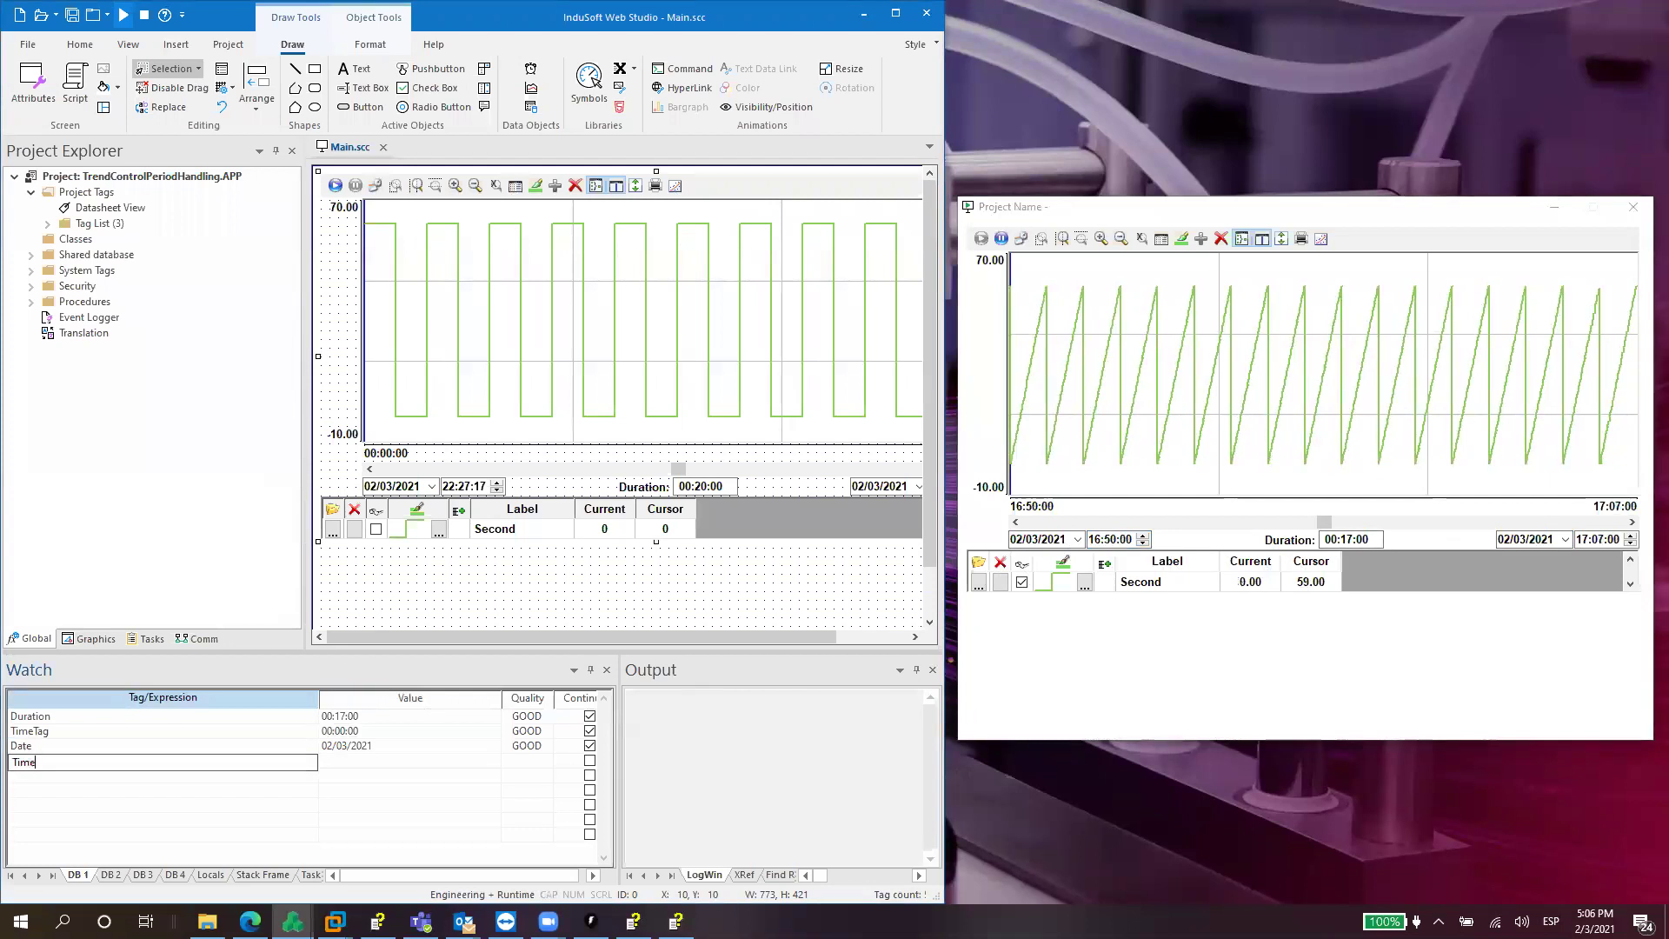
{"action": "key", "text": "Return"}
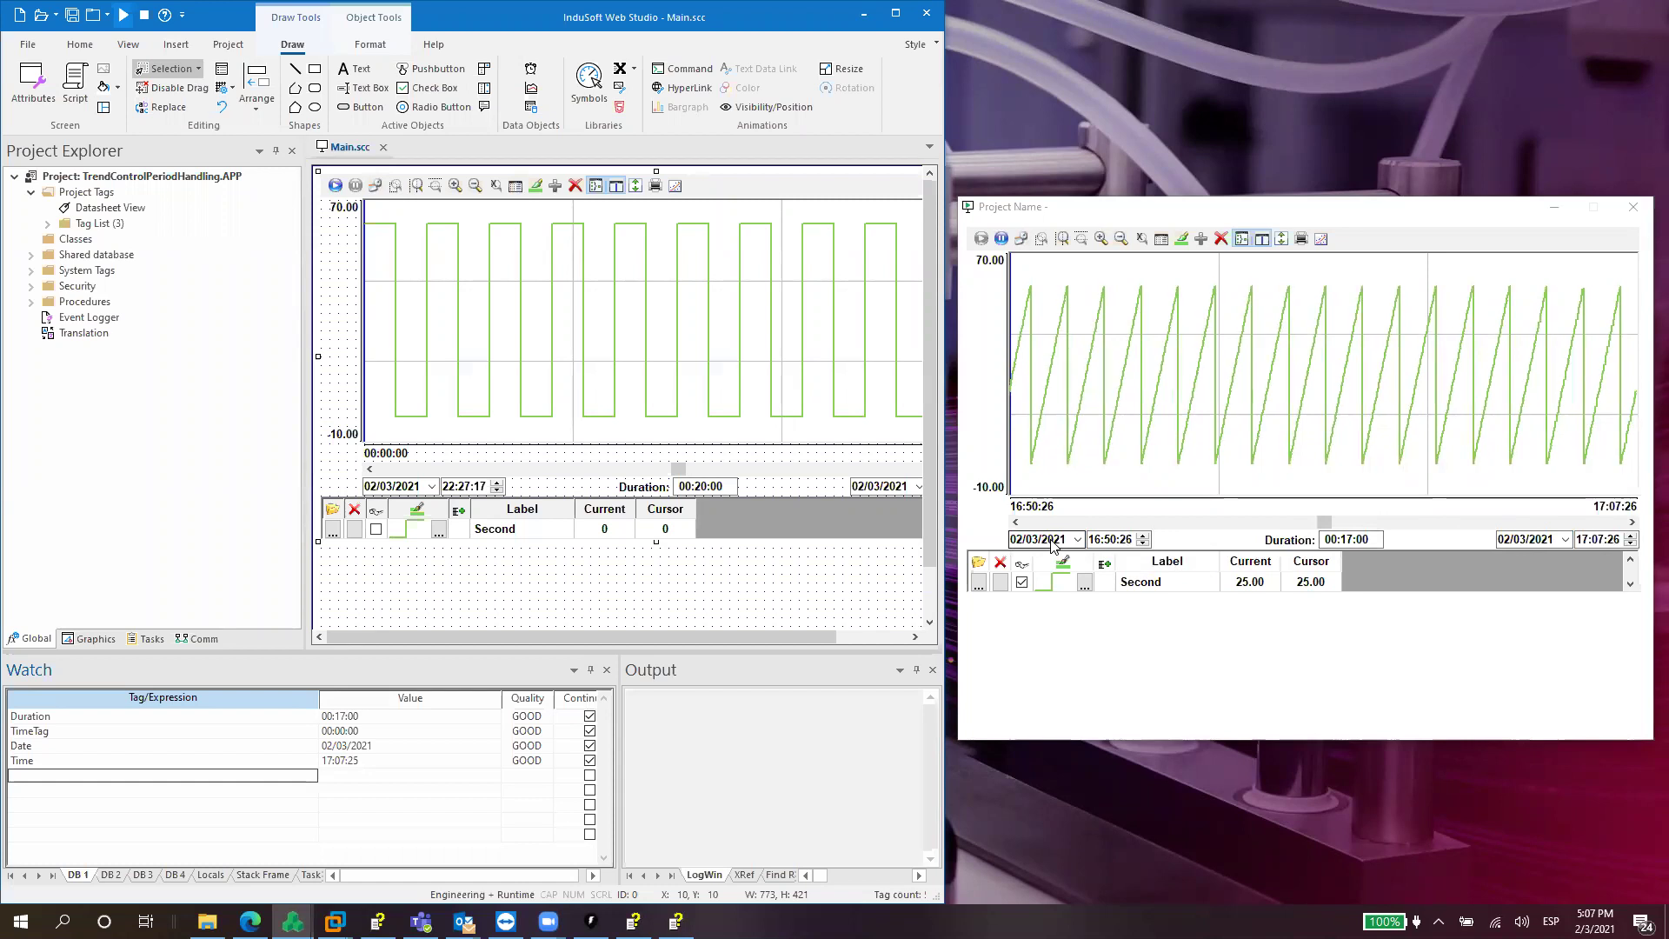
Insert a Microsoft Date and Time Picker Control 6.0 (SP4) on the Main screen and place it below the trend at about X 70, Y 460.
{"action": "left_click", "coordinate": [619, 74]}
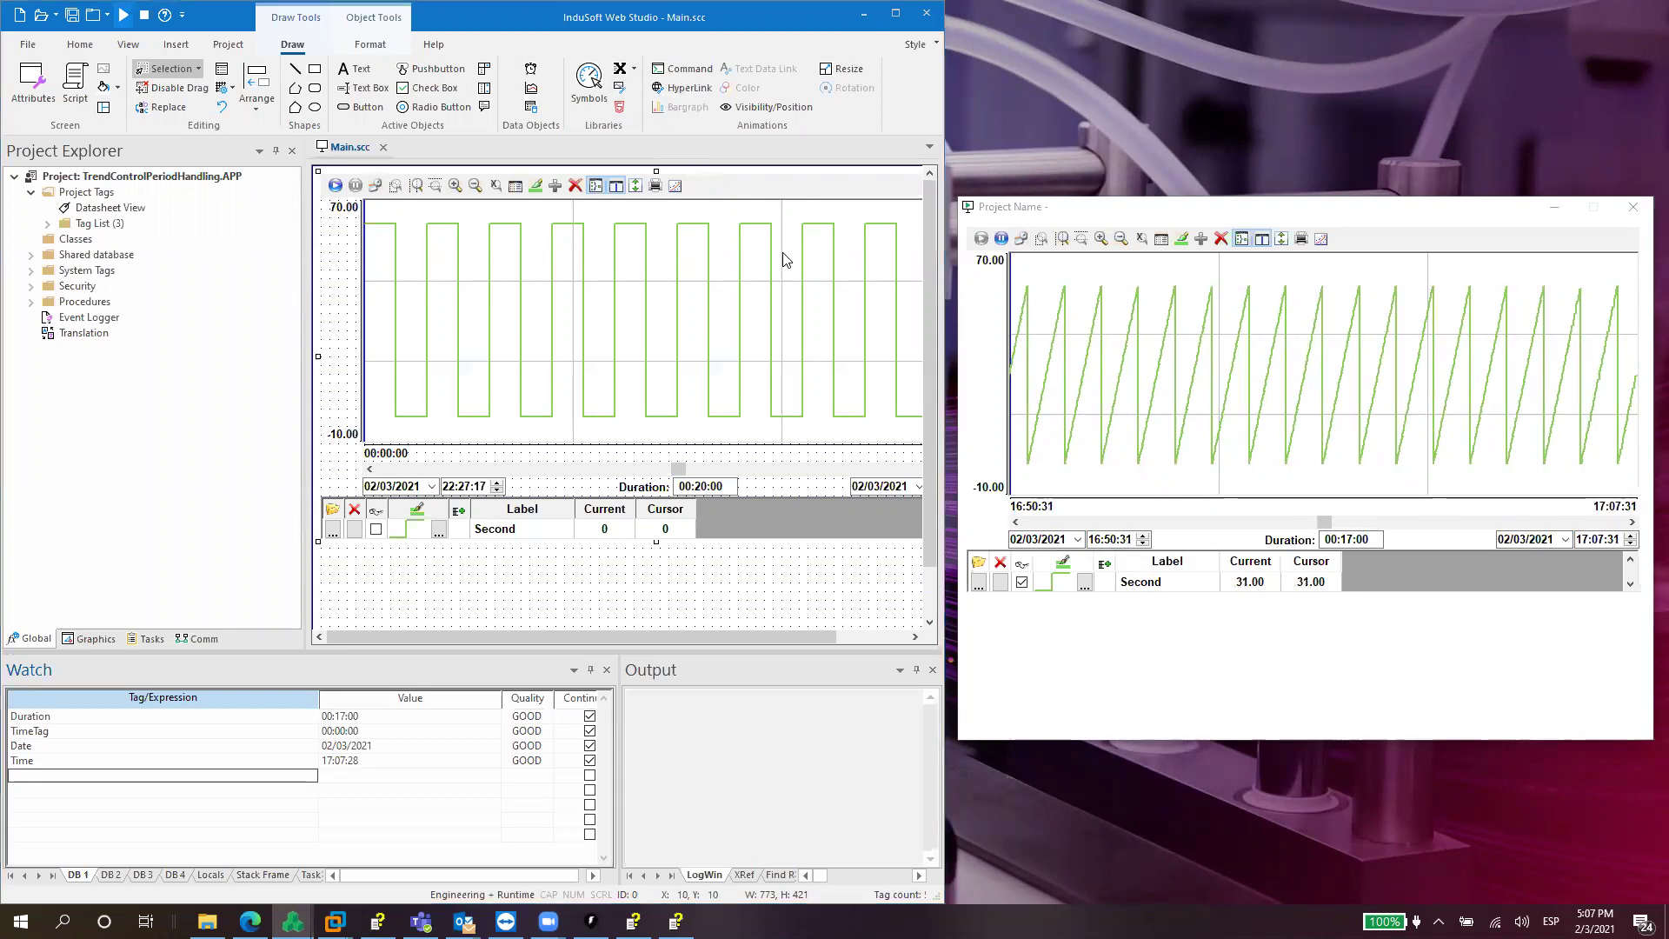
{"action": "left_click_drag", "start_coordinate": [588, 339], "coordinate": [589, 380]}
{"action": "left_click", "coordinate": [387, 405]}
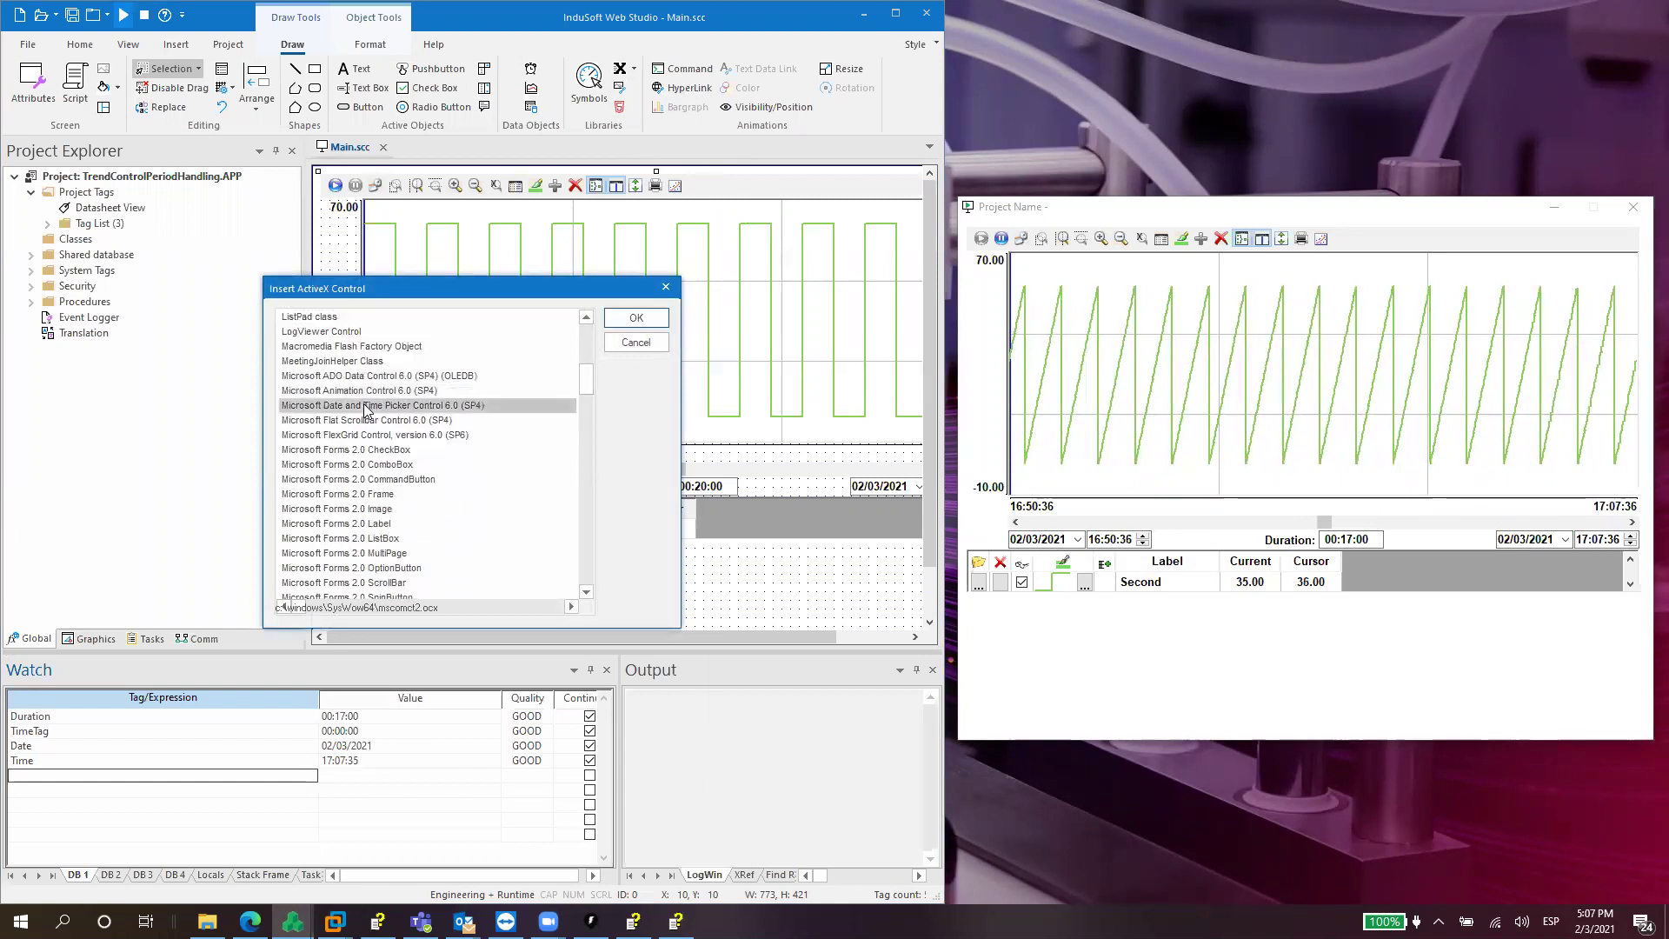
{"action": "left_click", "coordinate": [628, 318]}
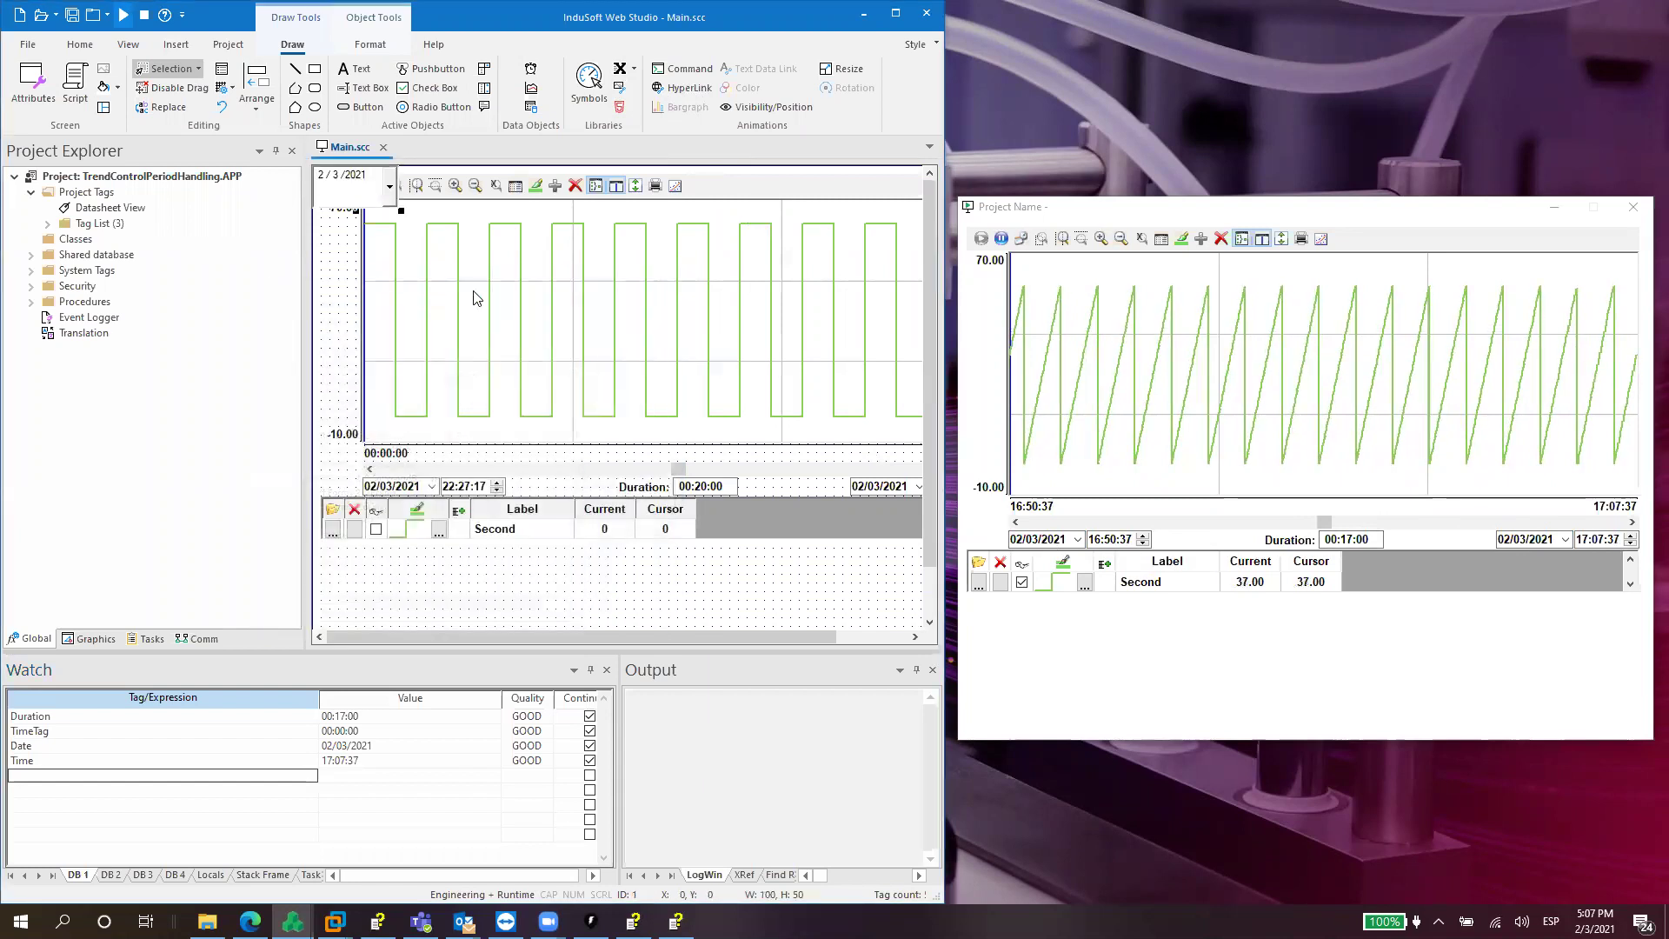
{"action": "left_click_drag", "start_coordinate": [365, 200], "coordinate": [430, 591]}
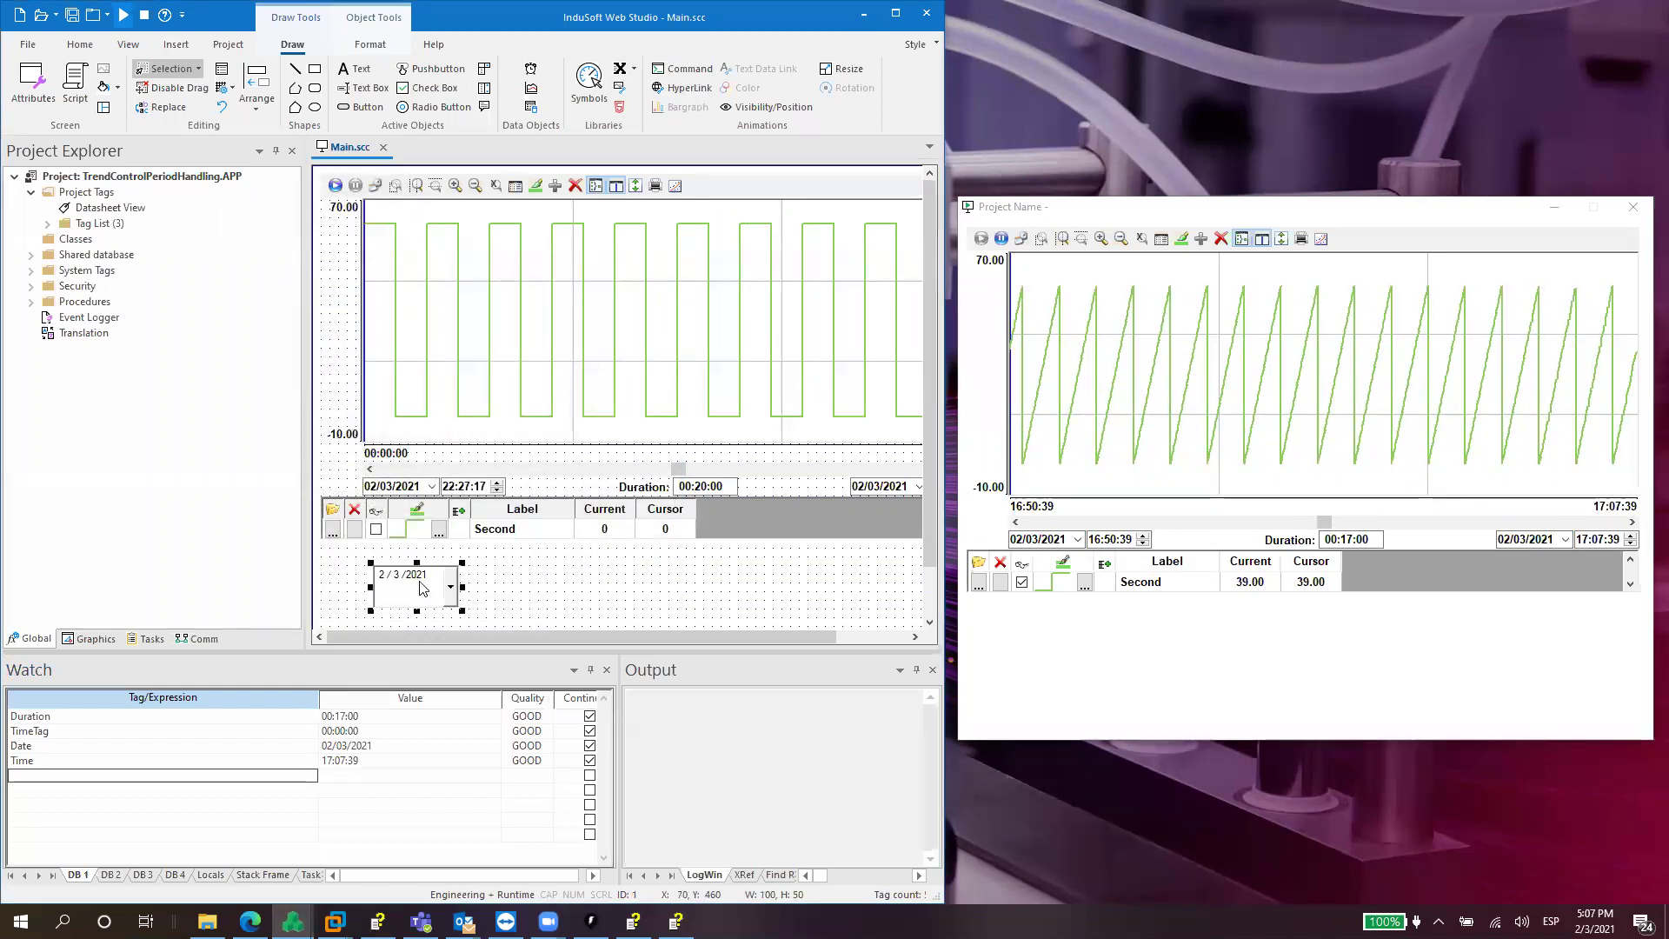
Assign a new tag named DatePicker to the Value property of the date and time picker control.
{"action": "double_click", "coordinate": [431, 591]}
{"action": "left_click", "coordinate": [743, 390]}
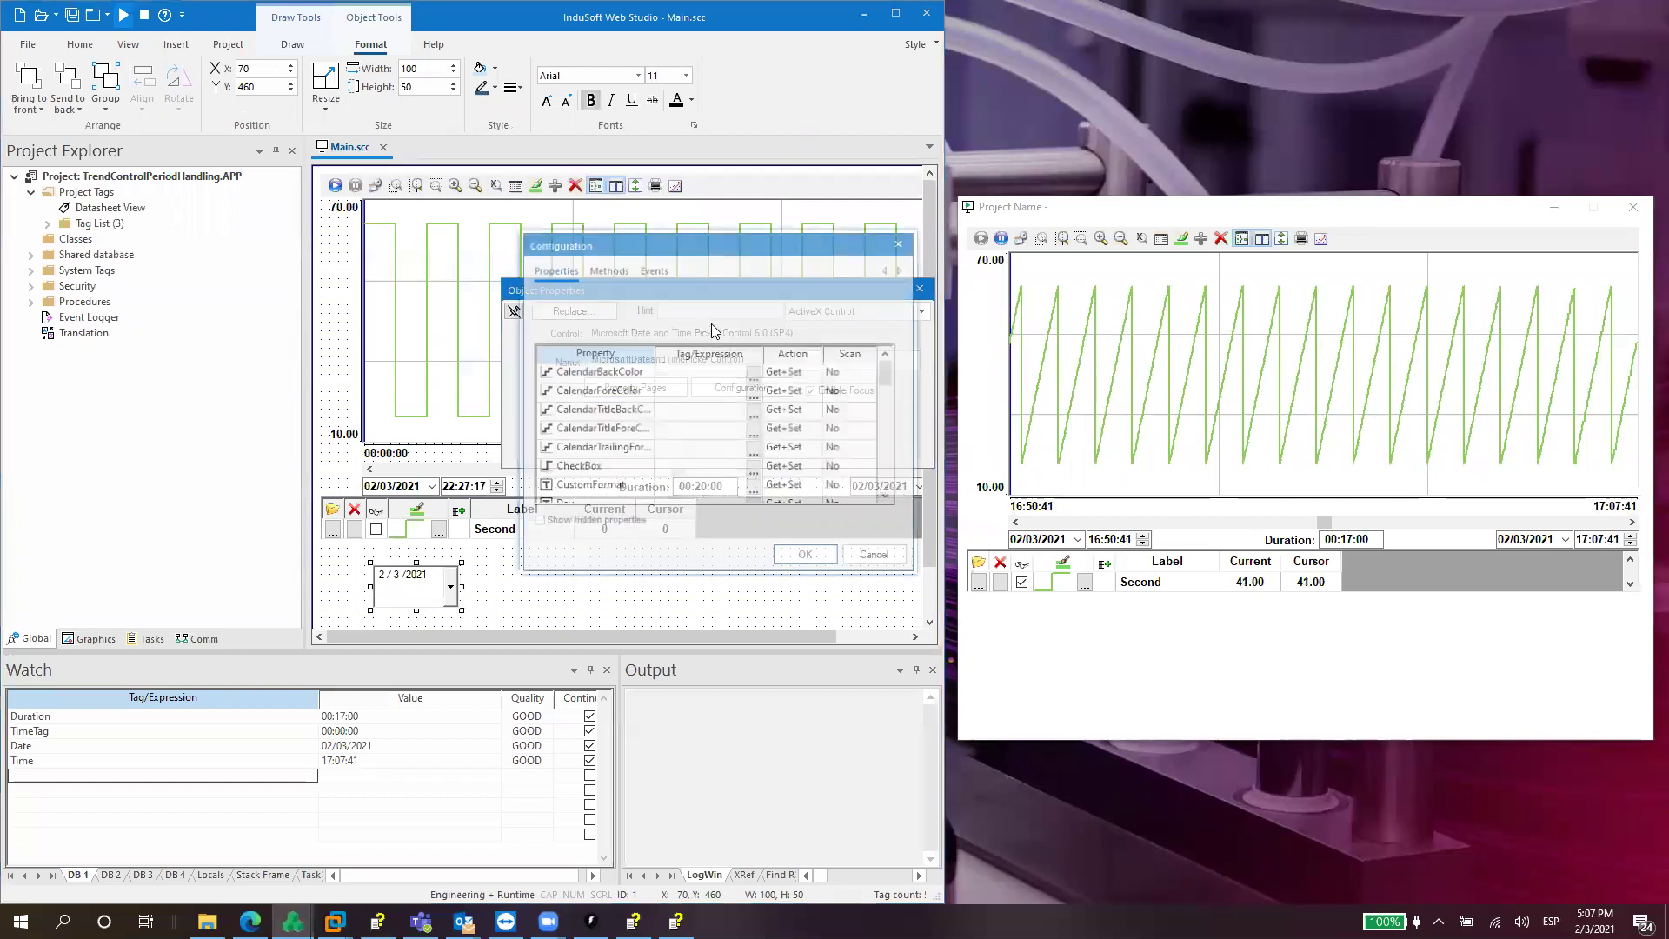
{"action": "left_click_drag", "start_coordinate": [890, 372], "coordinate": [881, 485]}
{"action": "left_click", "coordinate": [715, 467]}
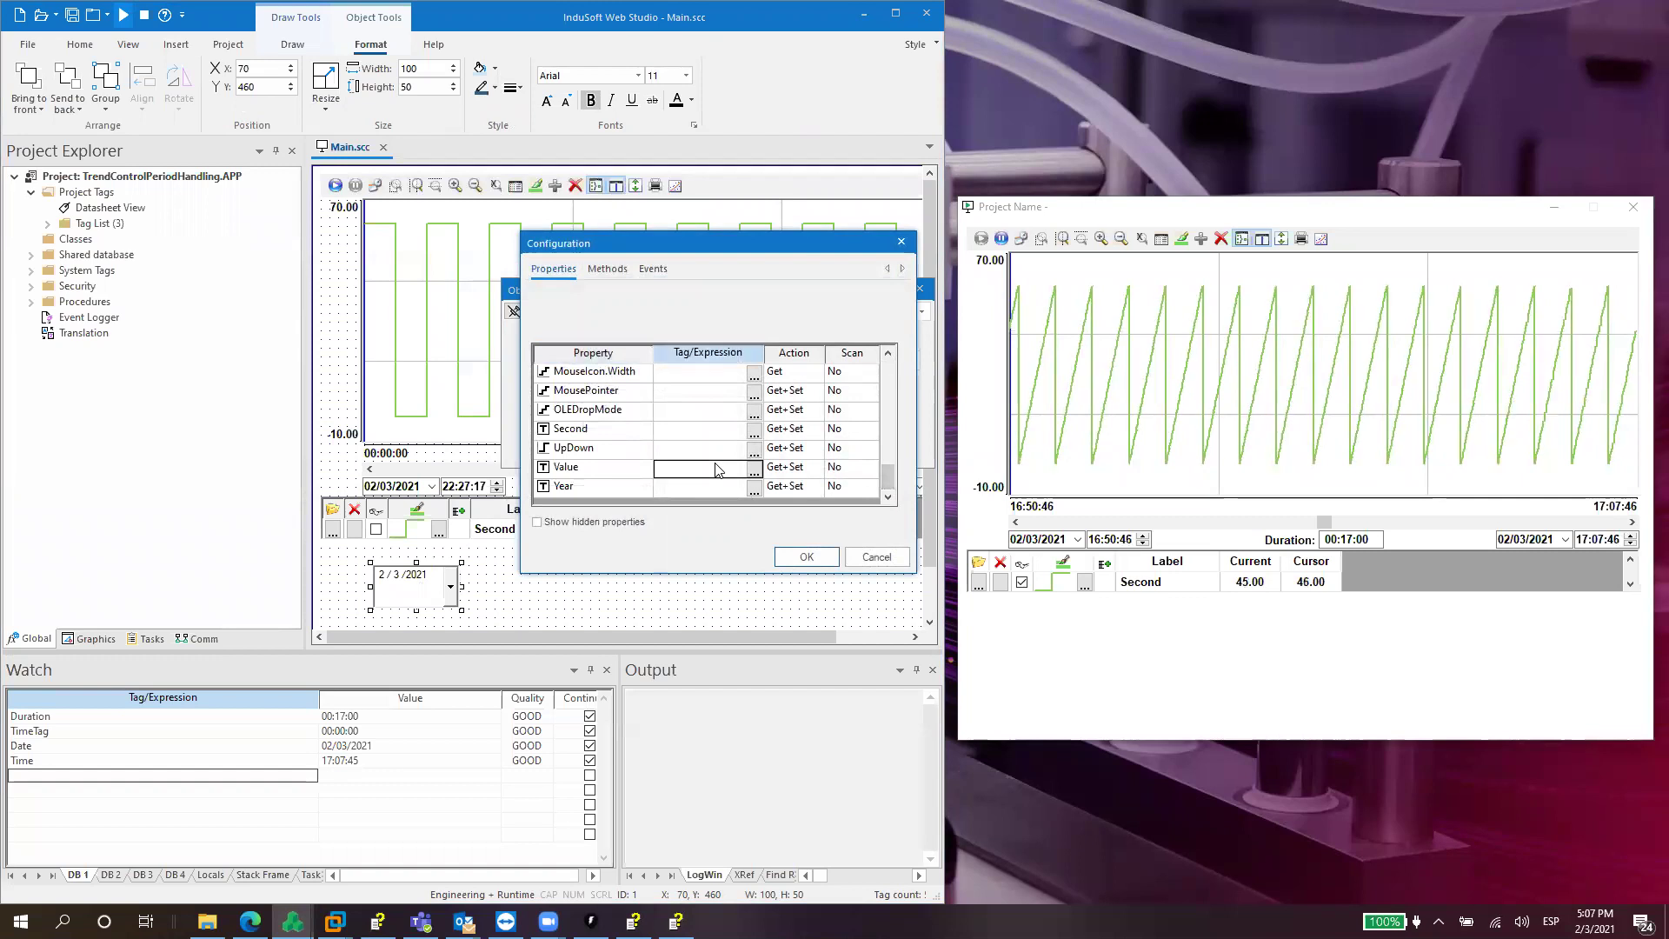
{"action": "type", "text": "D"}
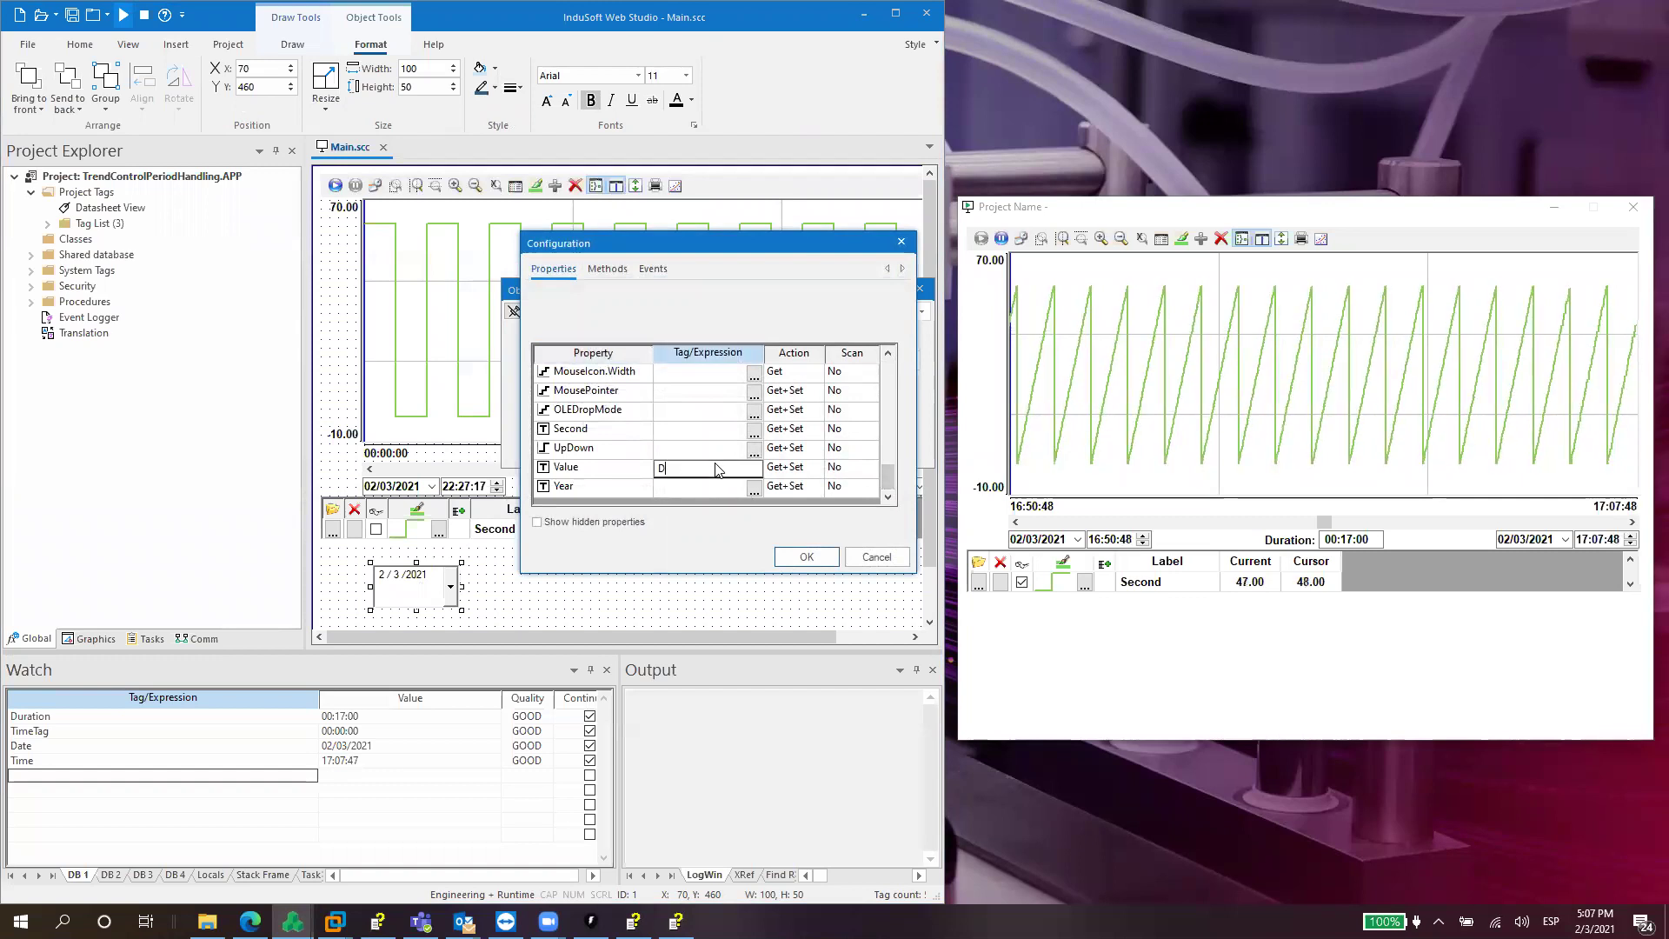
{"action": "type", "text": "atePicker"}
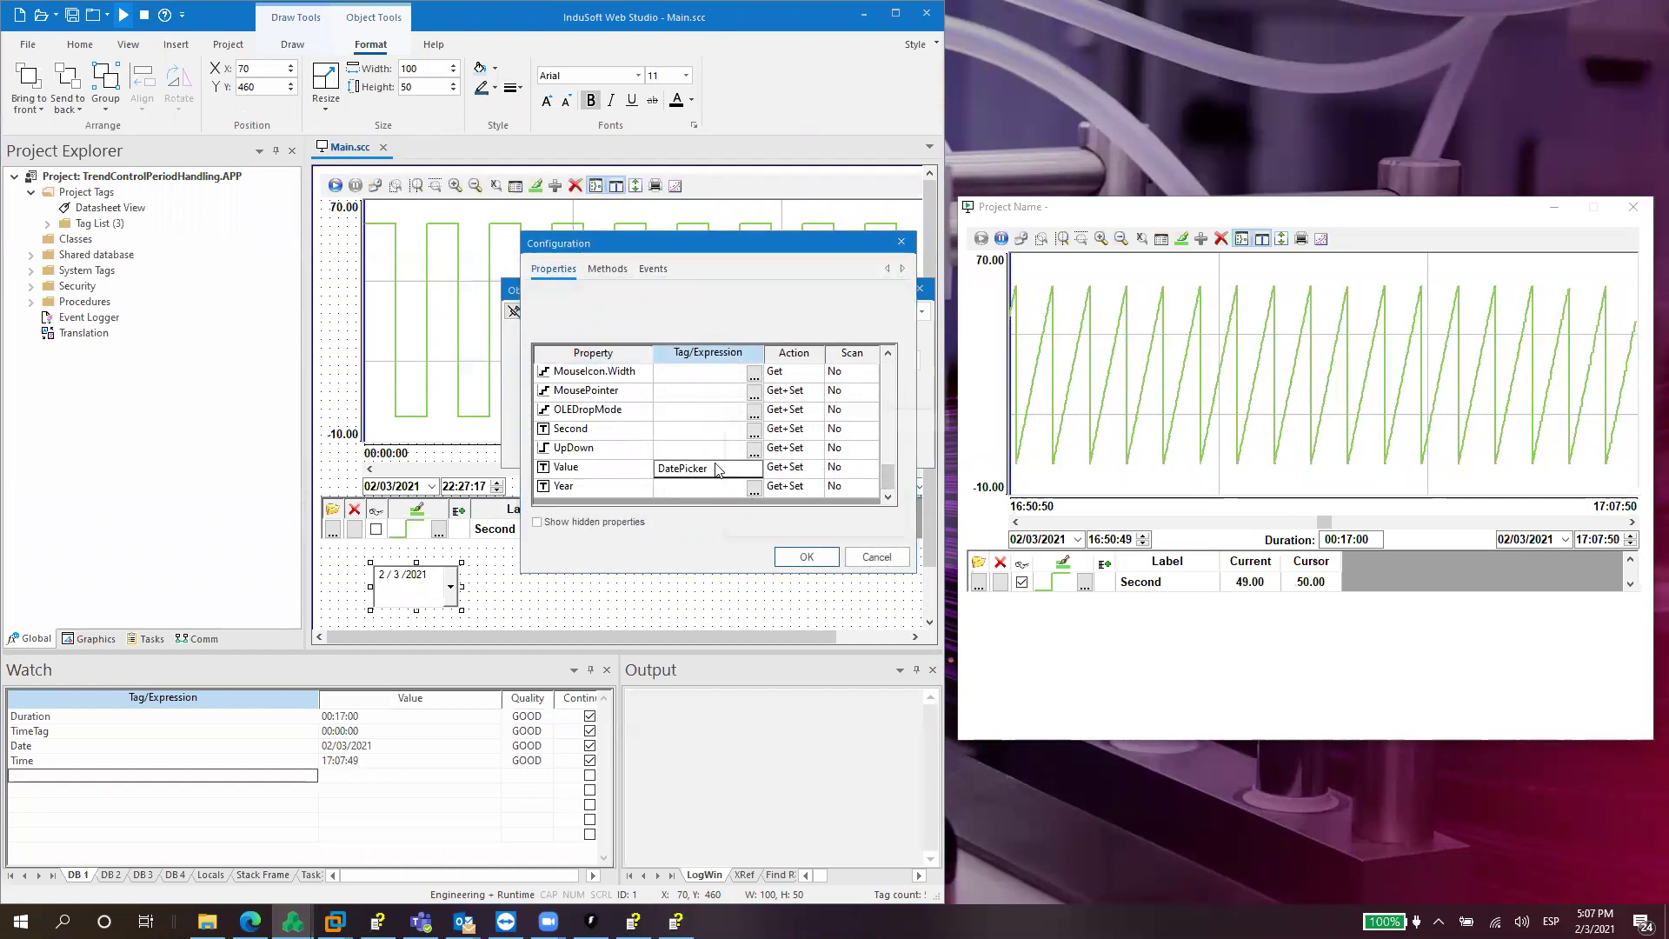
{"action": "key", "text": "Return"}
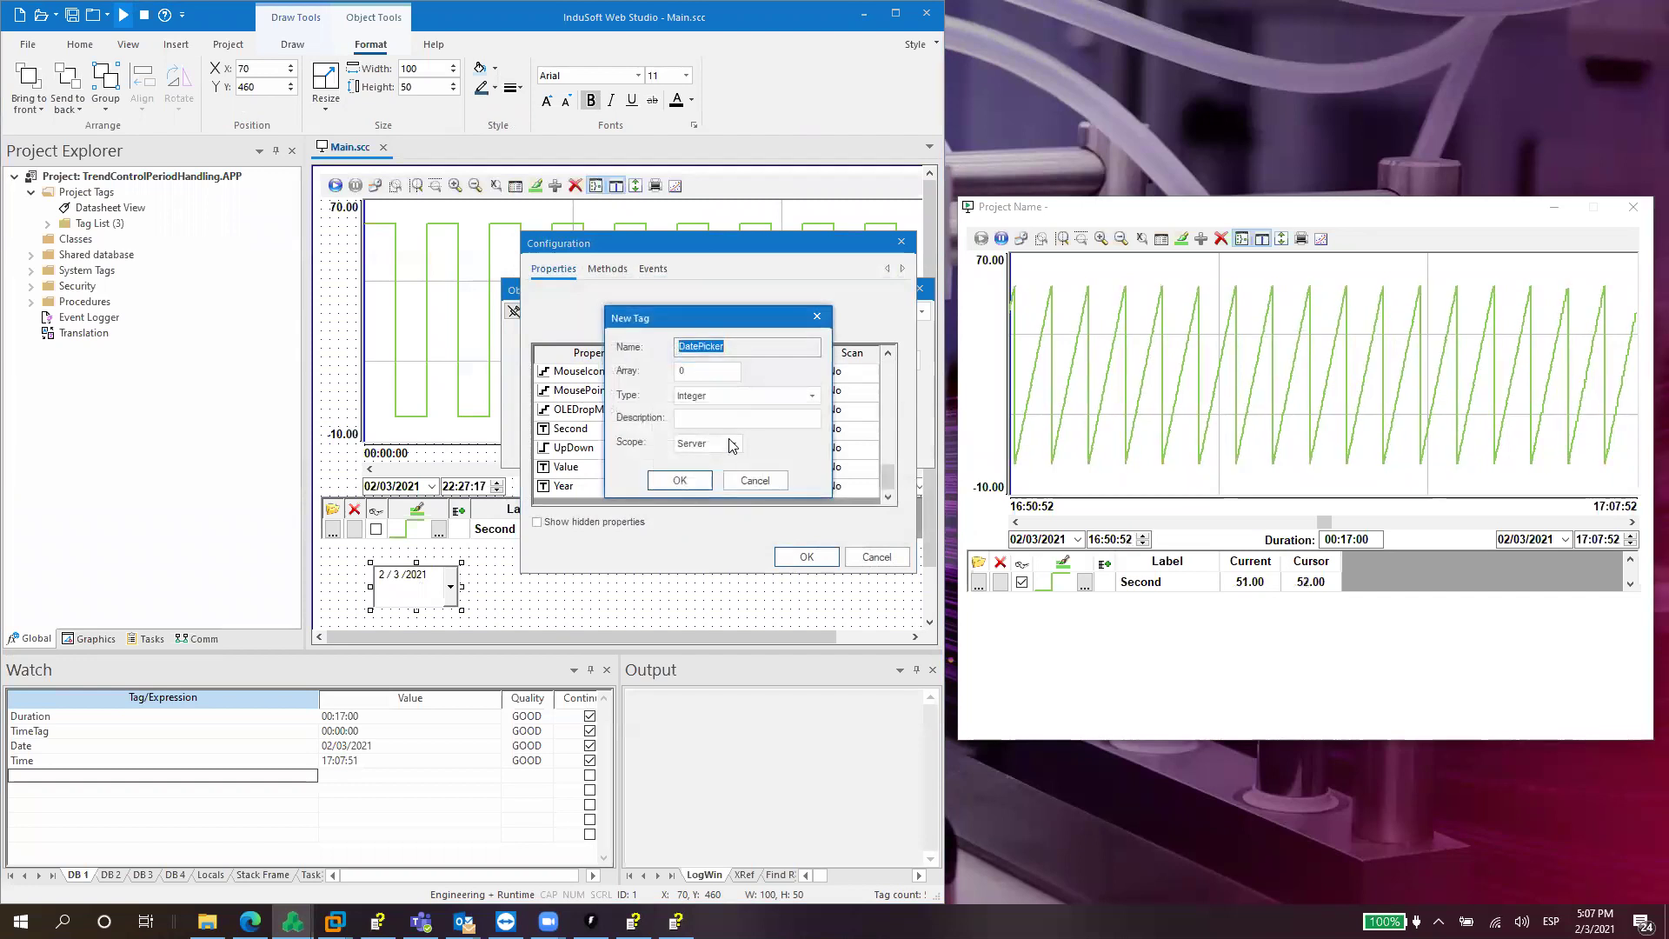
Create the DatePicker tag as a String with Server scope and accept the control's configuration.
{"action": "left_click", "coordinate": [735, 397]}
{"action": "key", "text": "Down"}
{"action": "key", "text": "Down"}
{"action": "key", "text": "Return"}
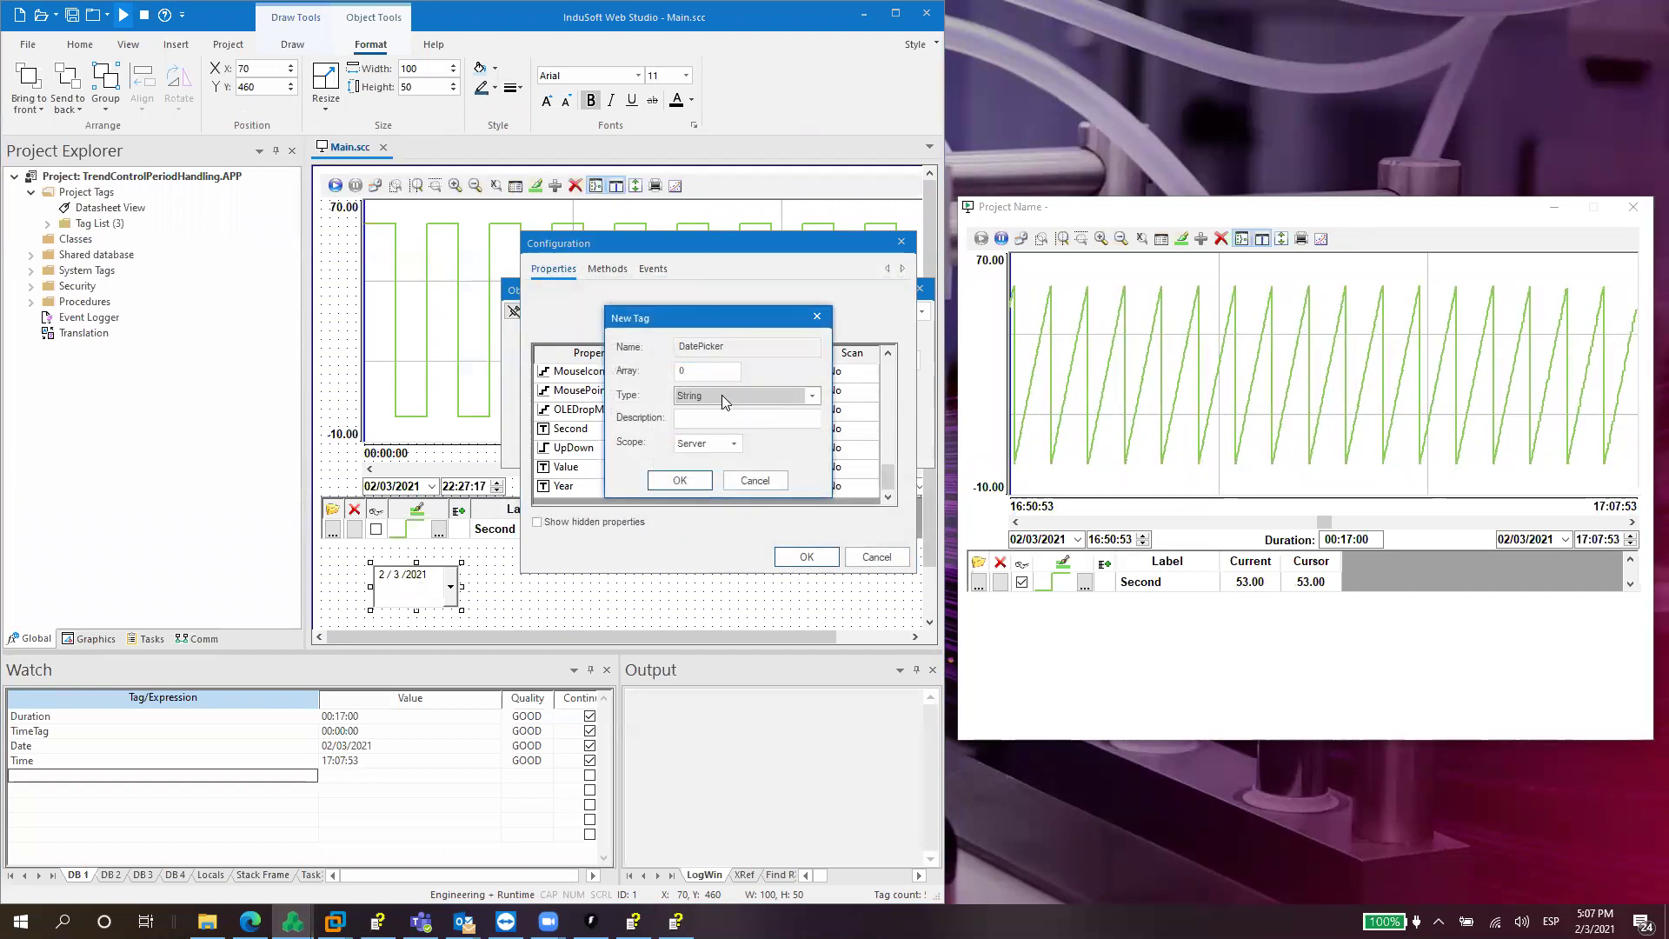
{"action": "left_click", "coordinate": [678, 481]}
{"action": "left_click", "coordinate": [805, 554]}
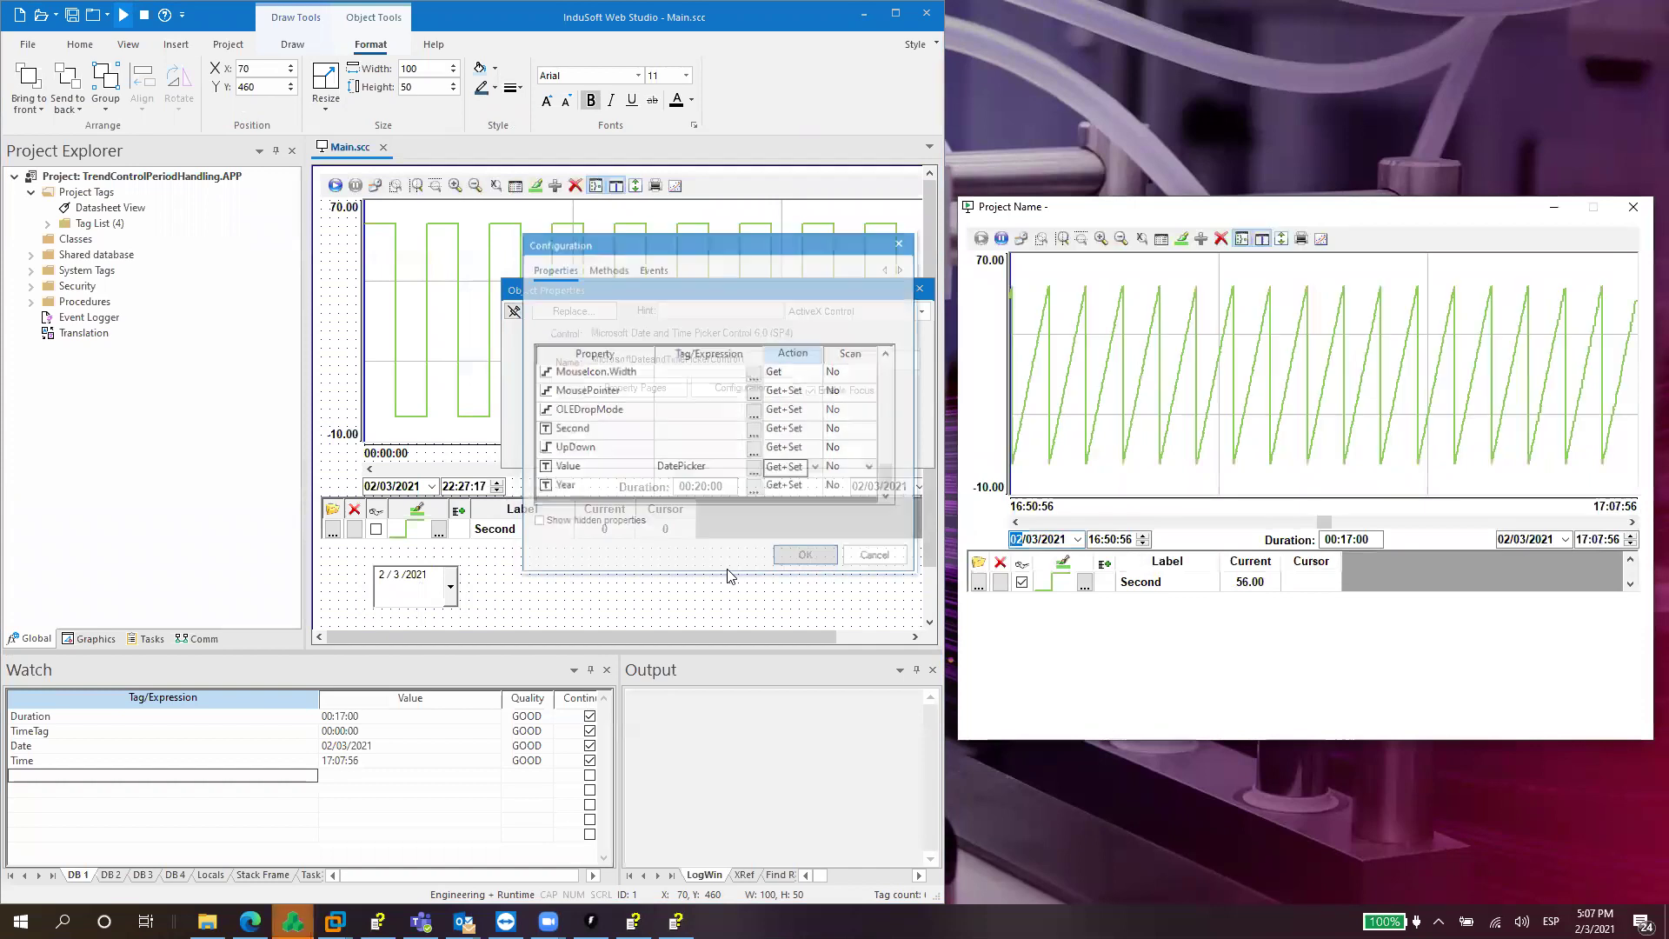
{"action": "left_click", "coordinate": [920, 288]}
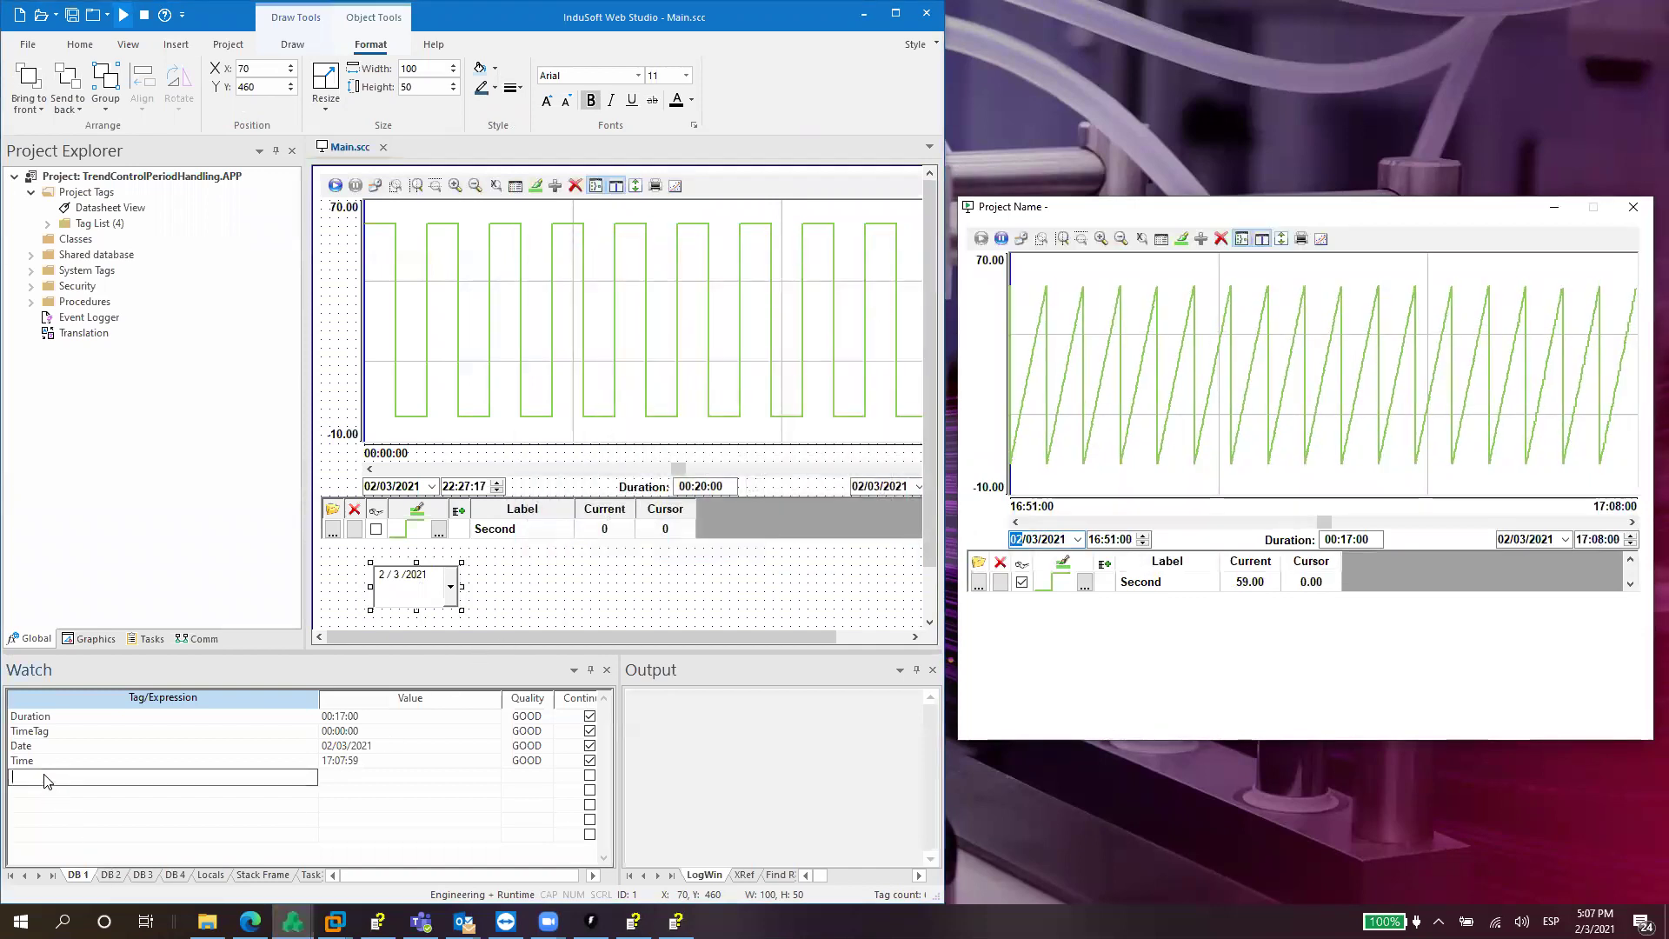
Add the DatePicker tag to the watch list and save the Main screen.
{"action": "type", "text": "Date"}
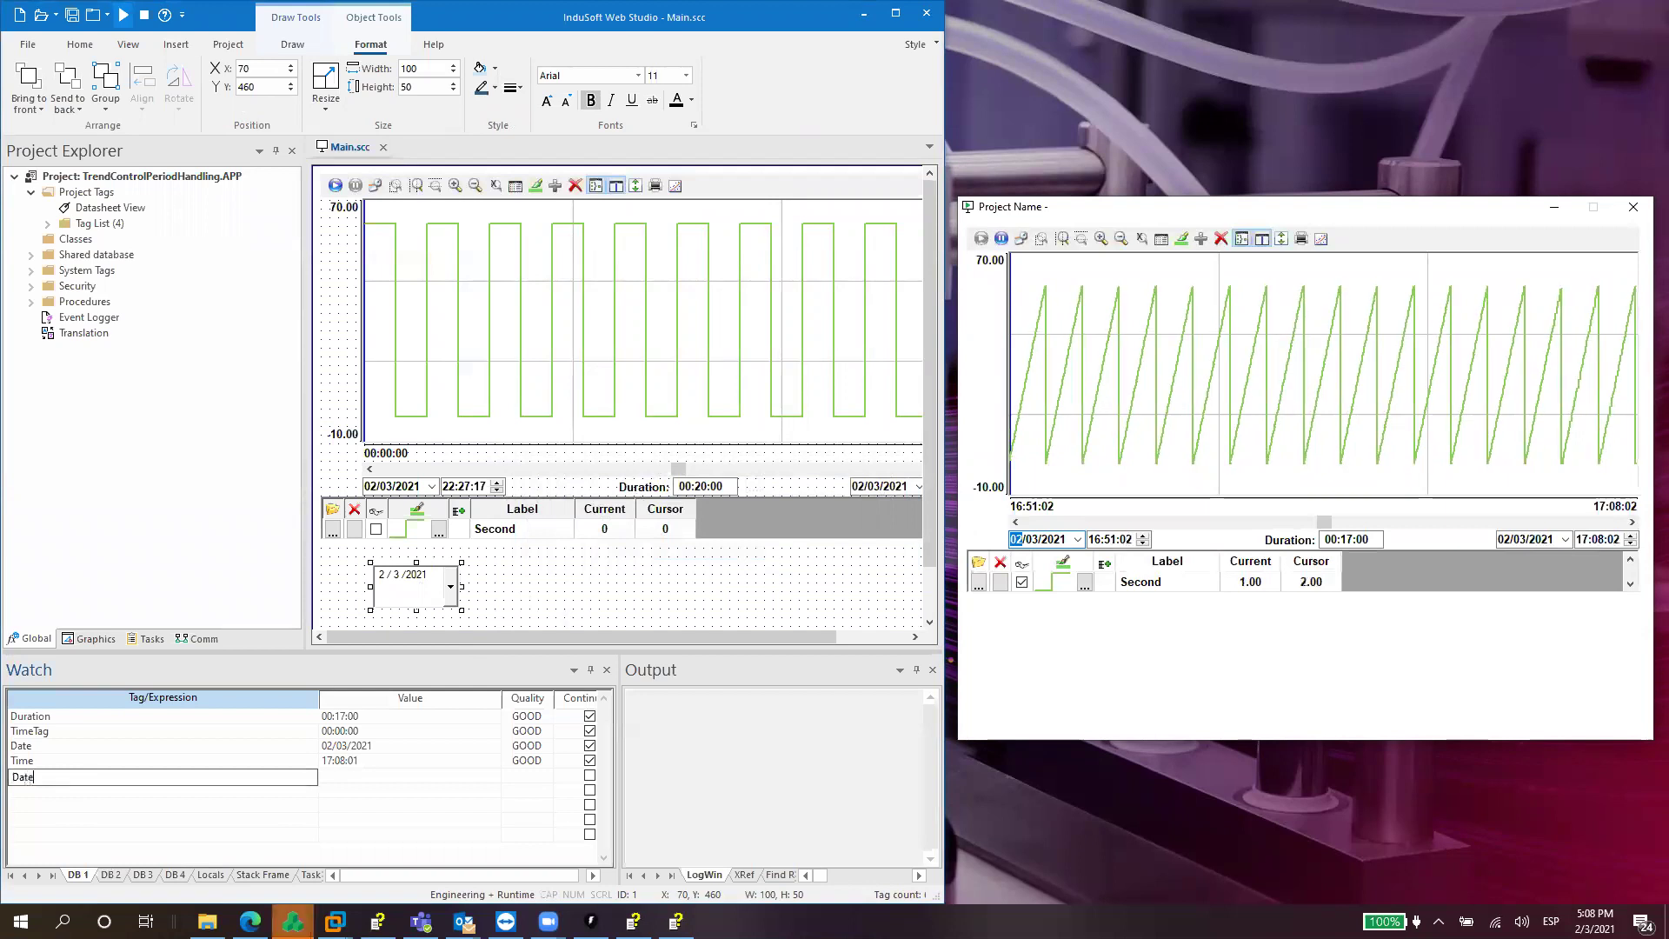
{"action": "type", "text": "Picker"}
{"action": "key", "text": "Return"}
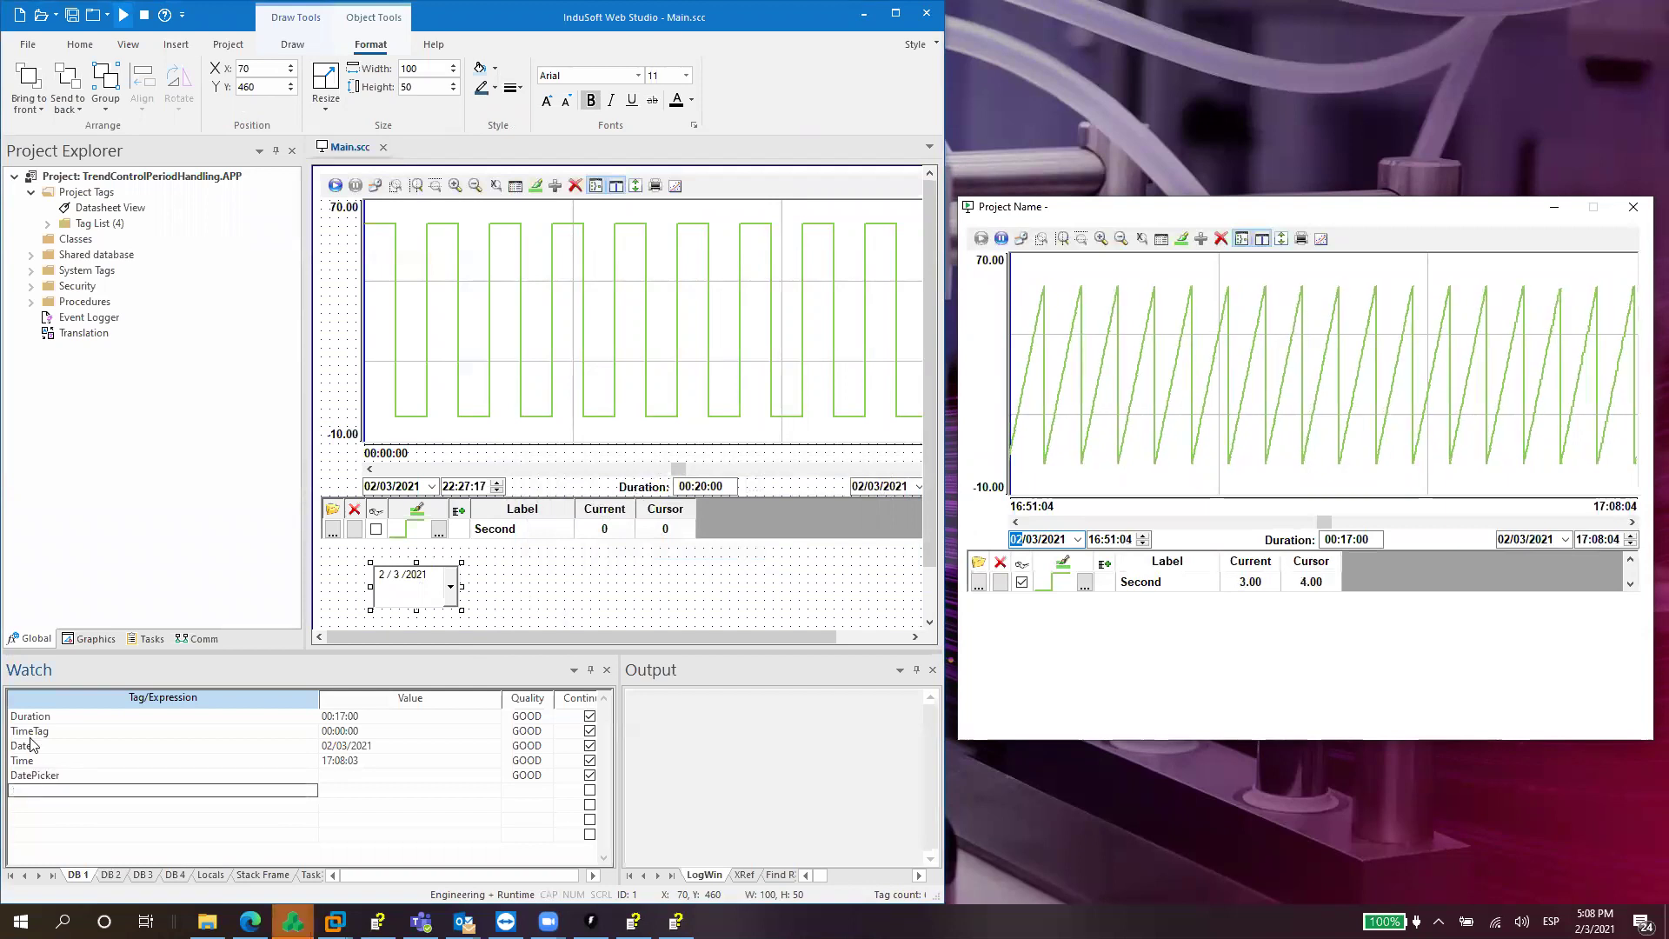
{"action": "left_click", "coordinate": [72, 15]}
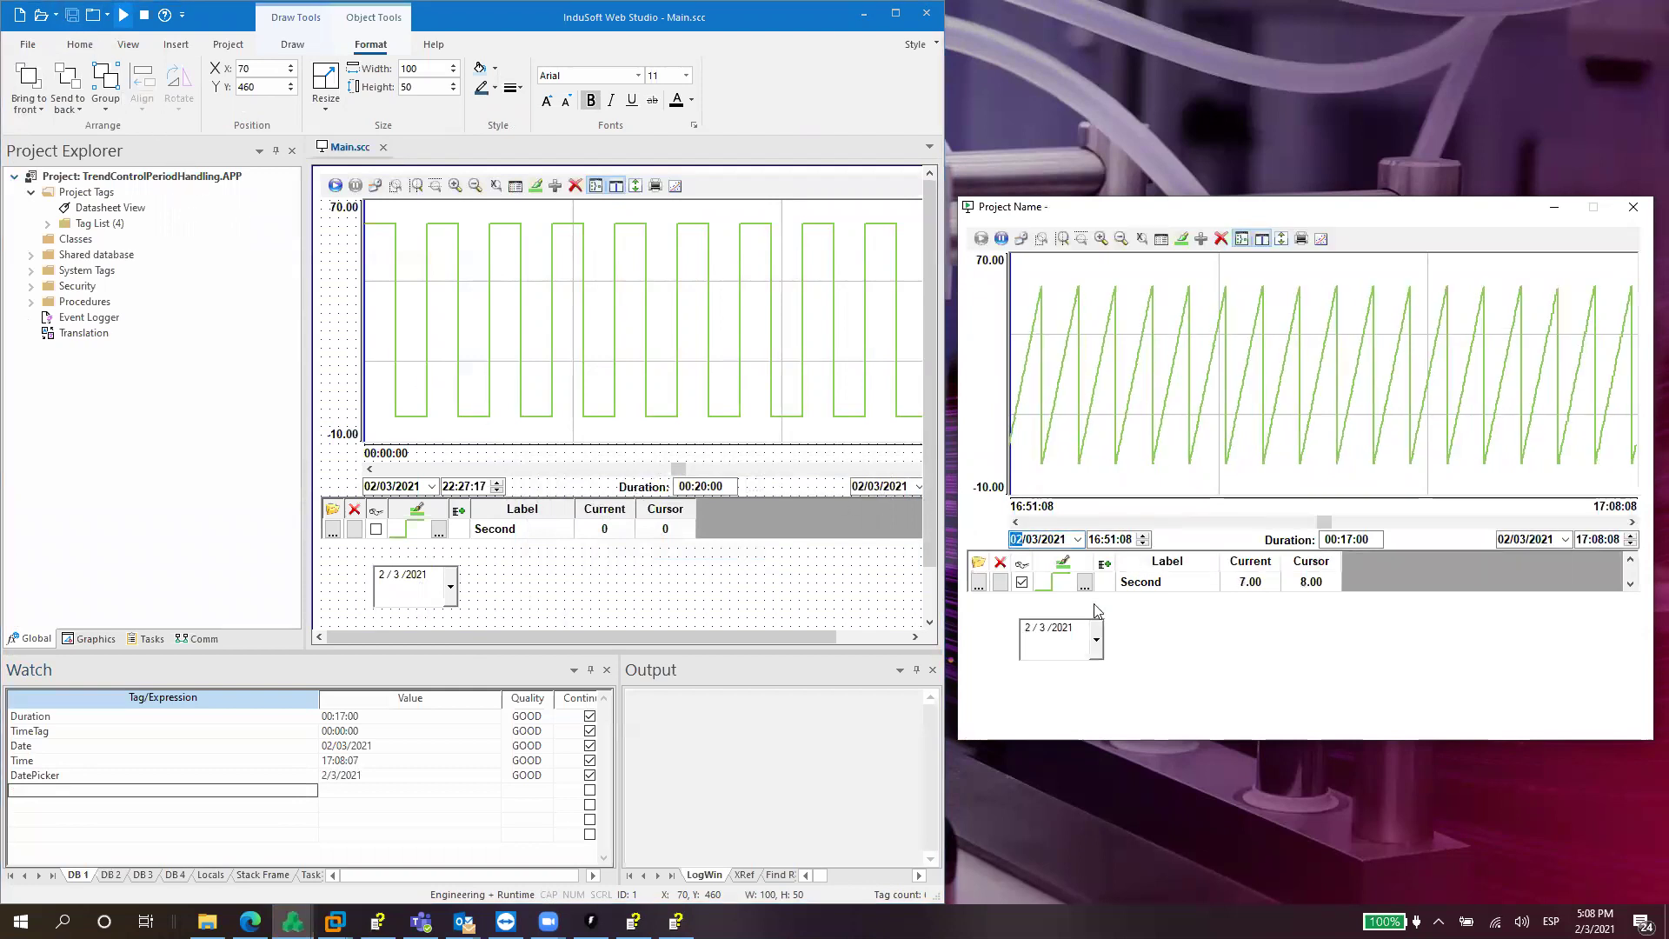
Open the date picker's calendar in the running screen and pick February 3, 2021.
{"action": "left_click", "coordinate": [1097, 639]}
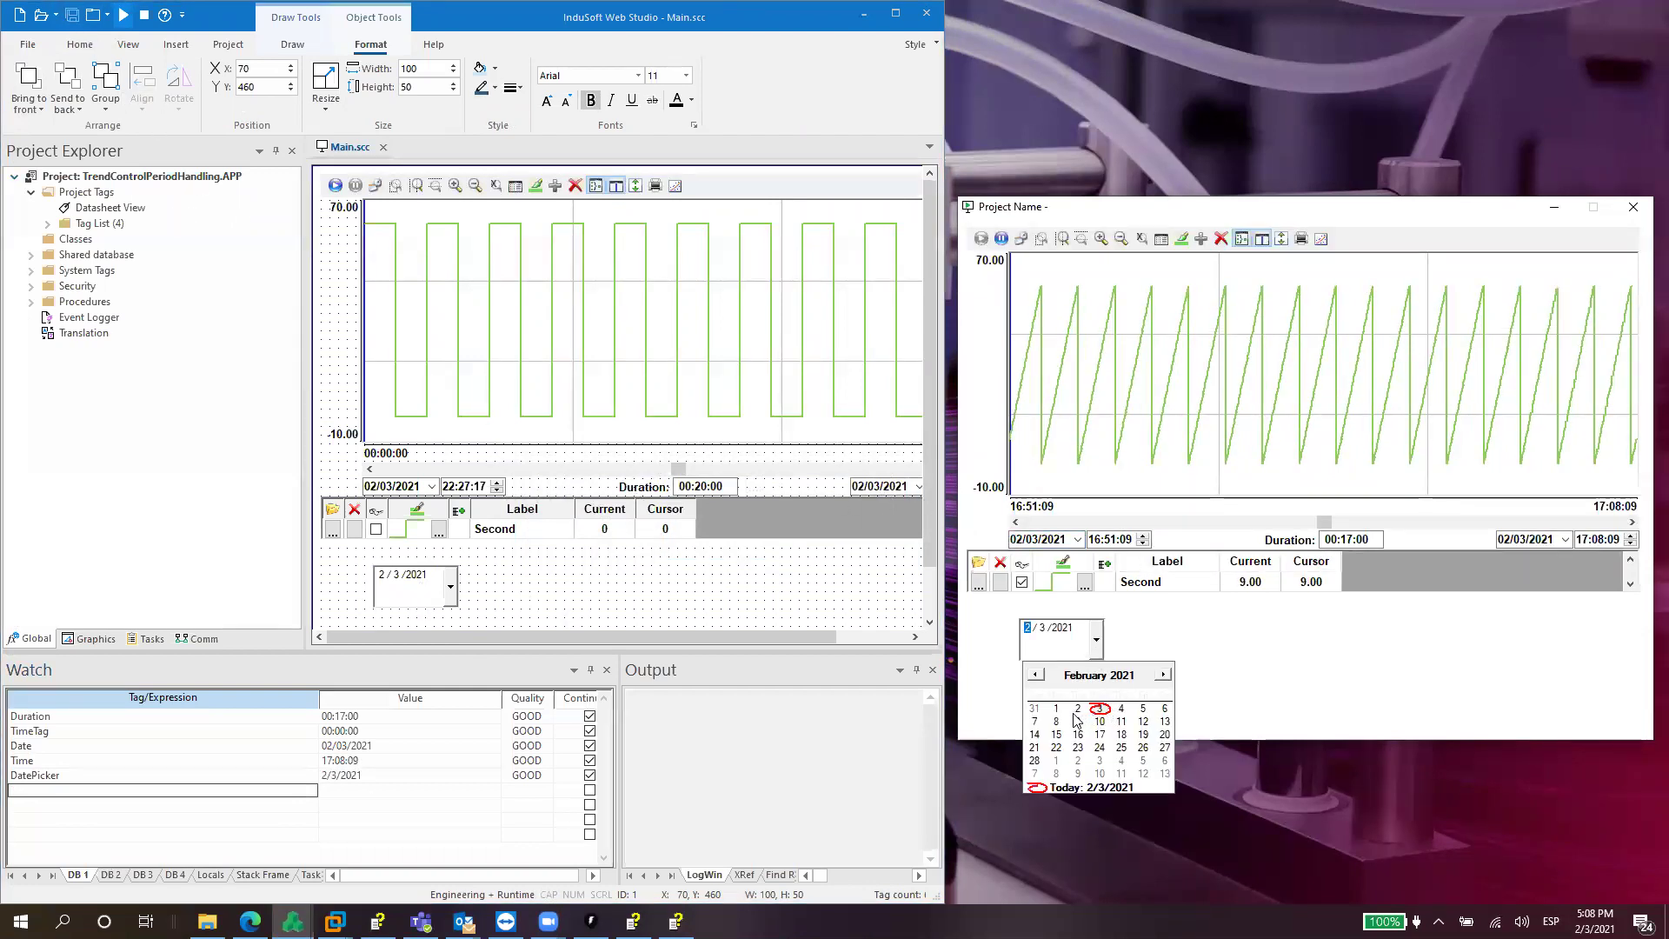
{"action": "left_click", "coordinate": [1241, 680]}
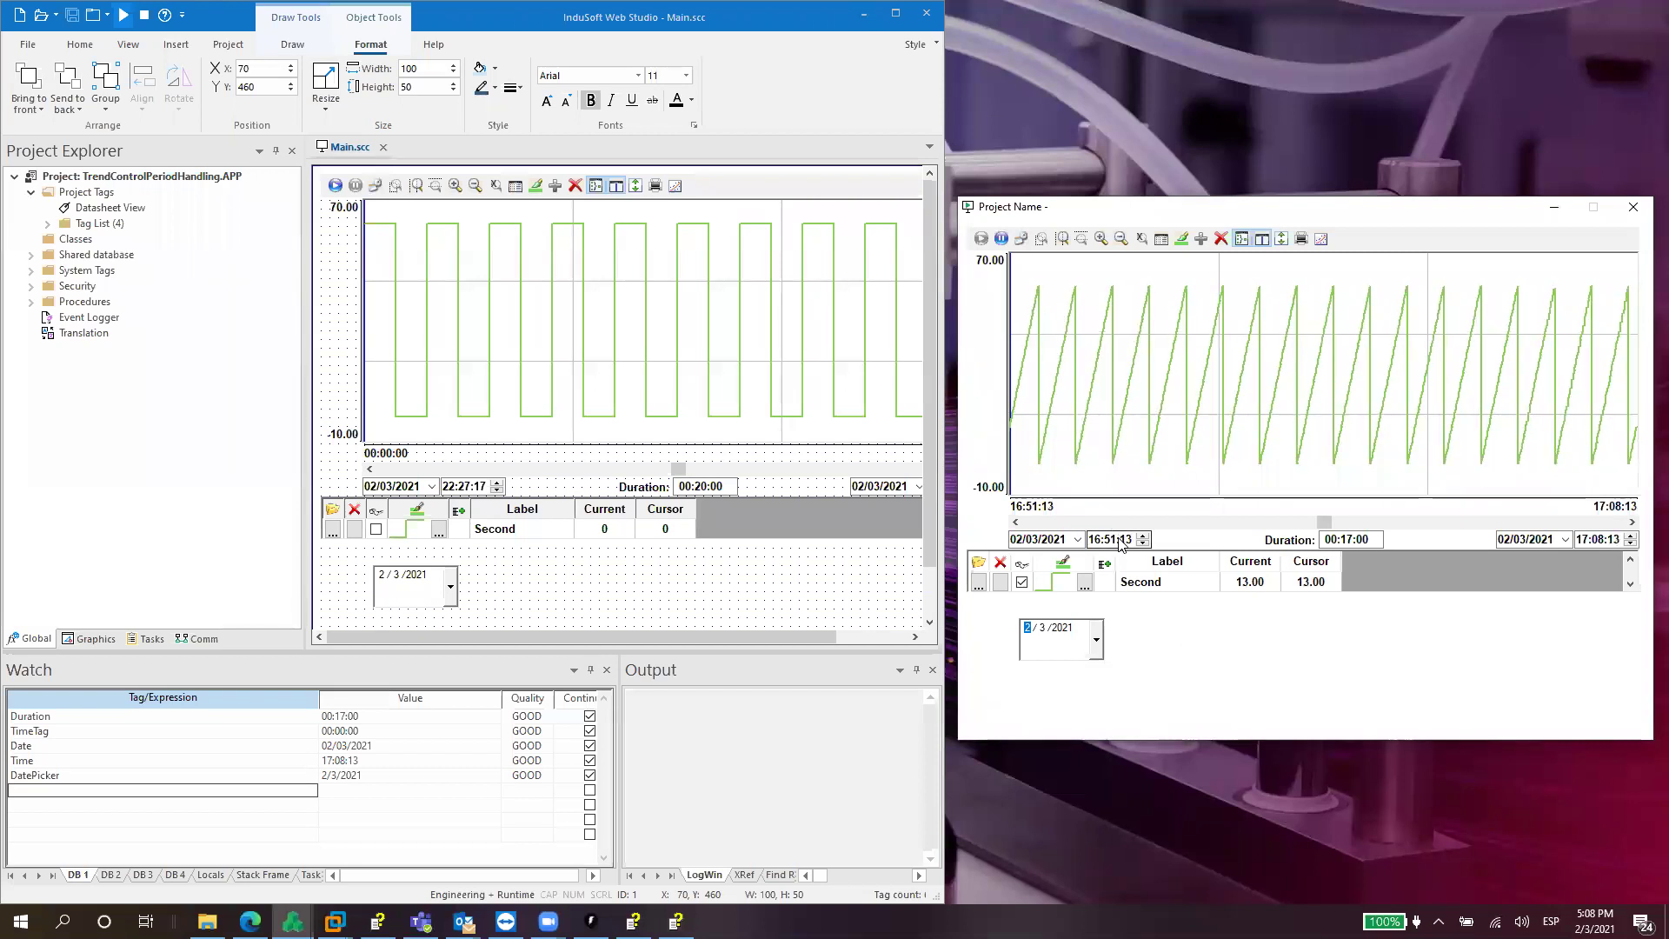
{"action": "left_click", "coordinate": [1098, 641]}
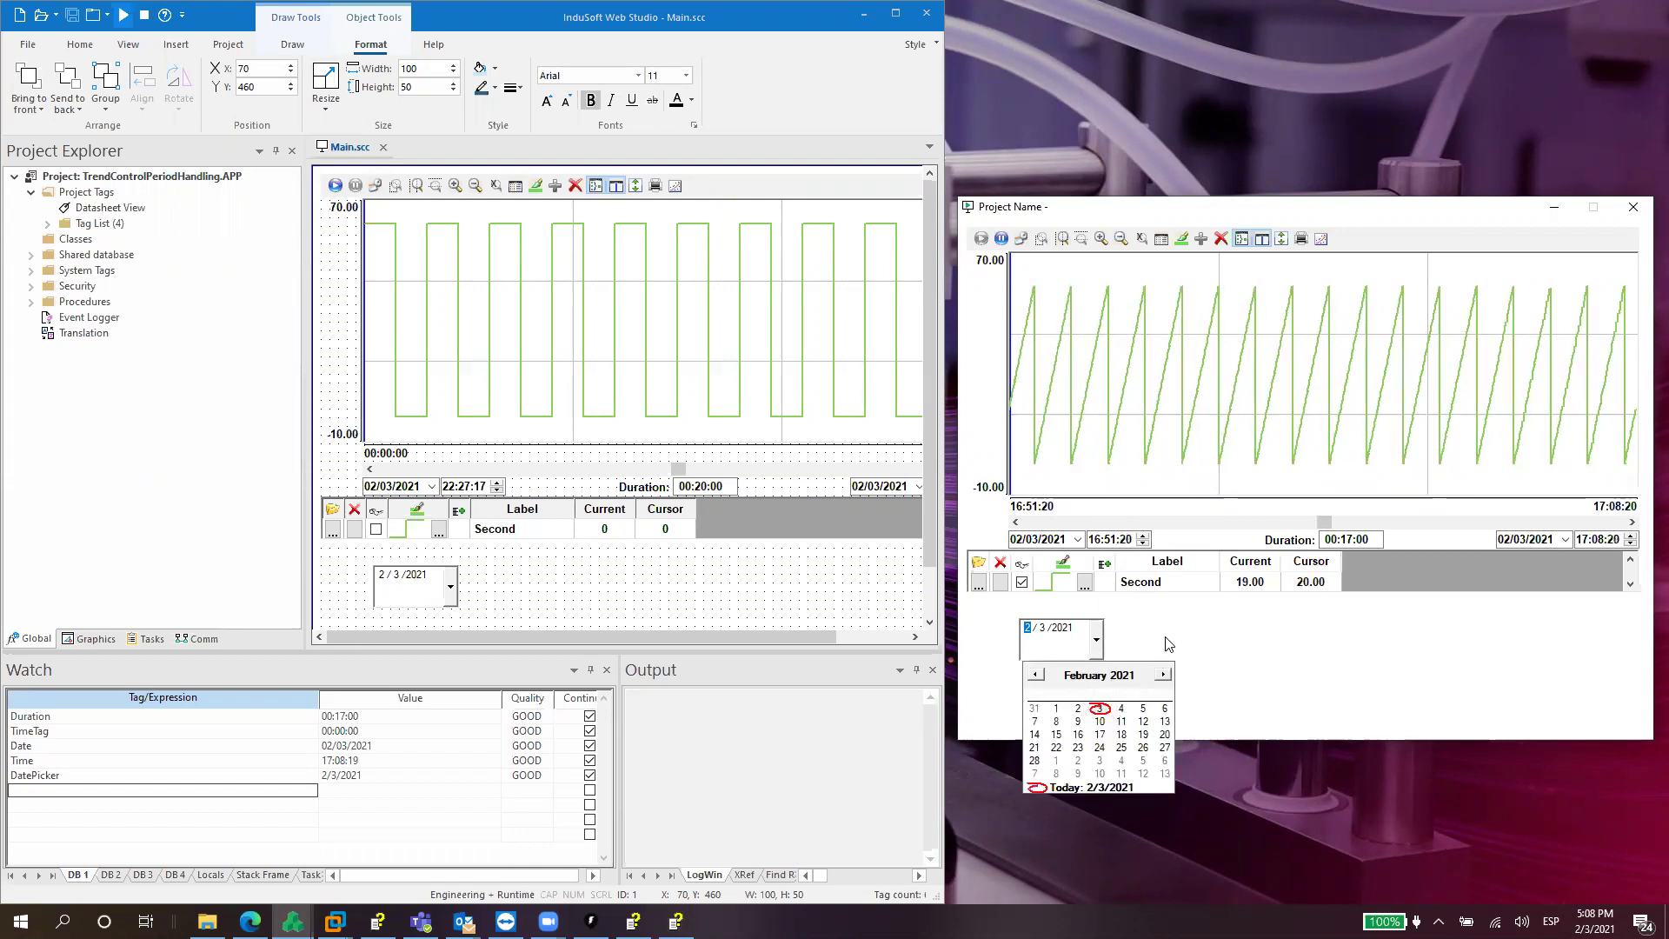
{"action": "left_click", "coordinate": [1088, 709]}
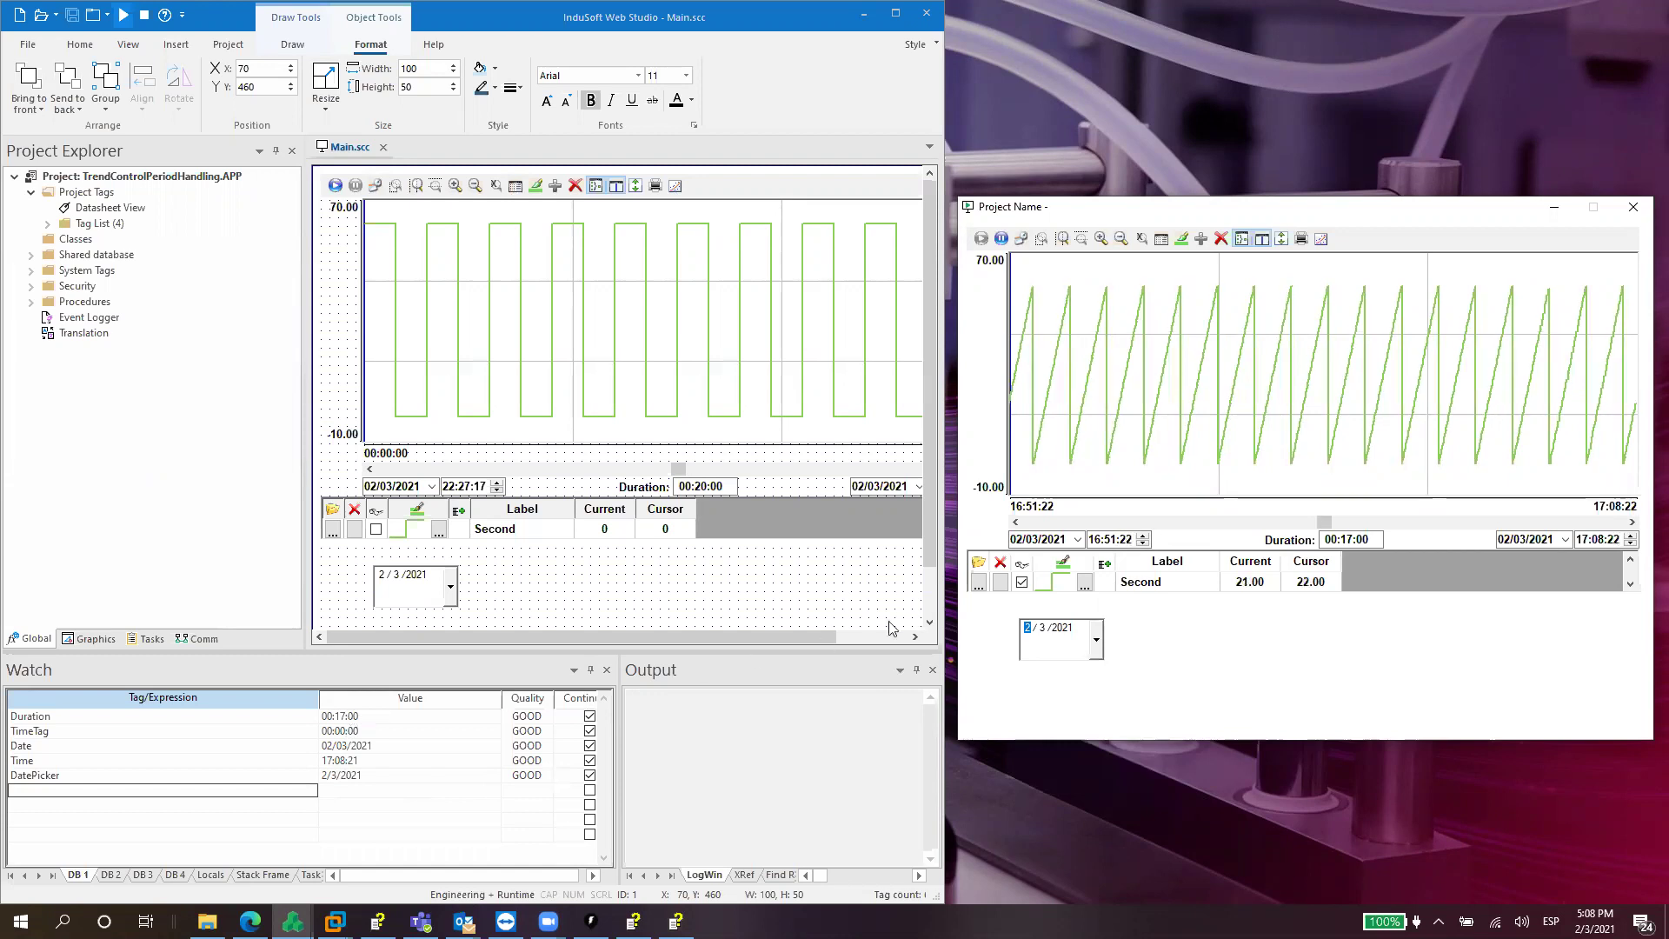
Set the watched Duration tag to 24:00:00.
{"action": "left_click", "coordinate": [1344, 541]}
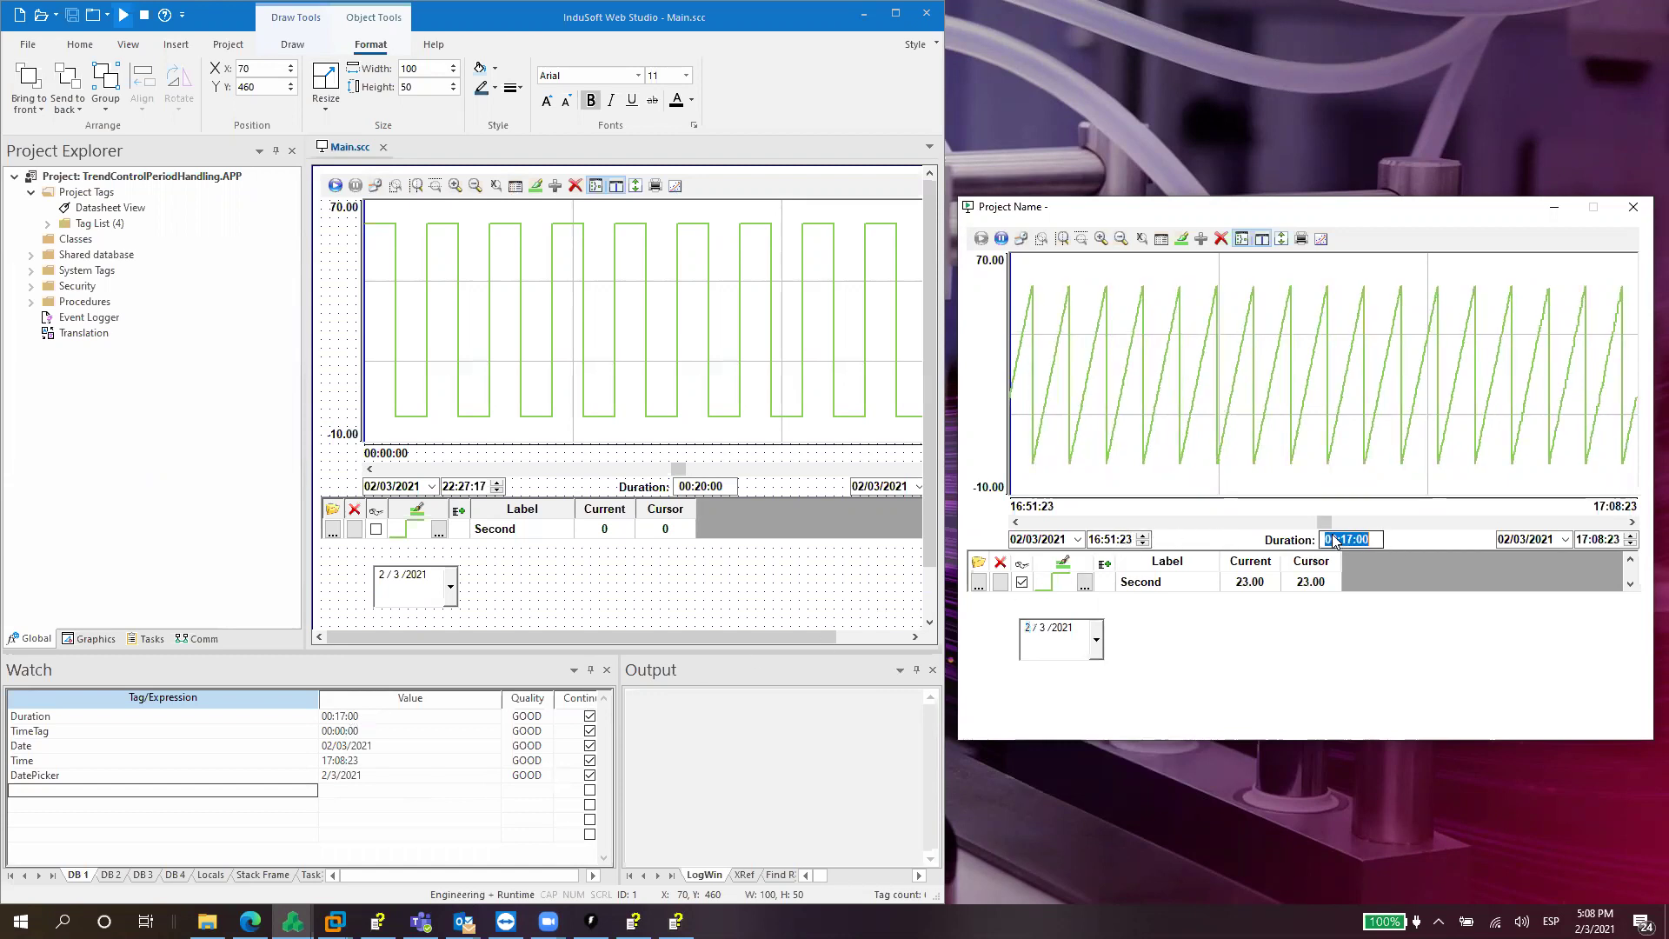
{"action": "left_click", "coordinate": [361, 719]}
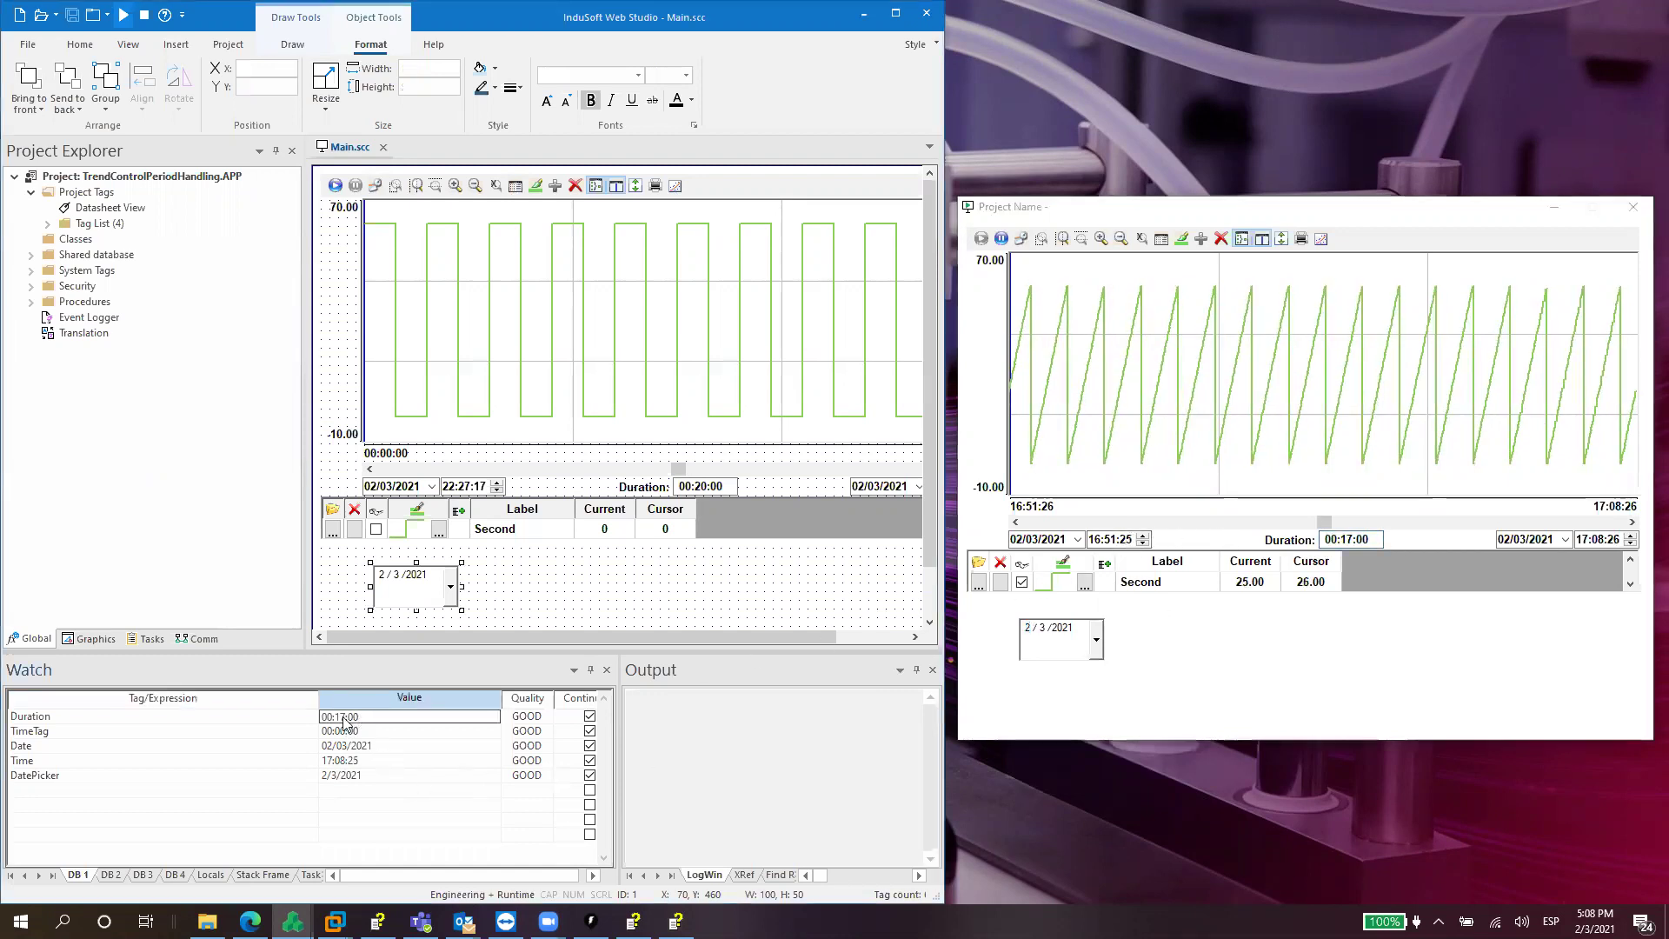
{"action": "left_click", "coordinate": [360, 720]}
{"action": "type", "text": "24:"}
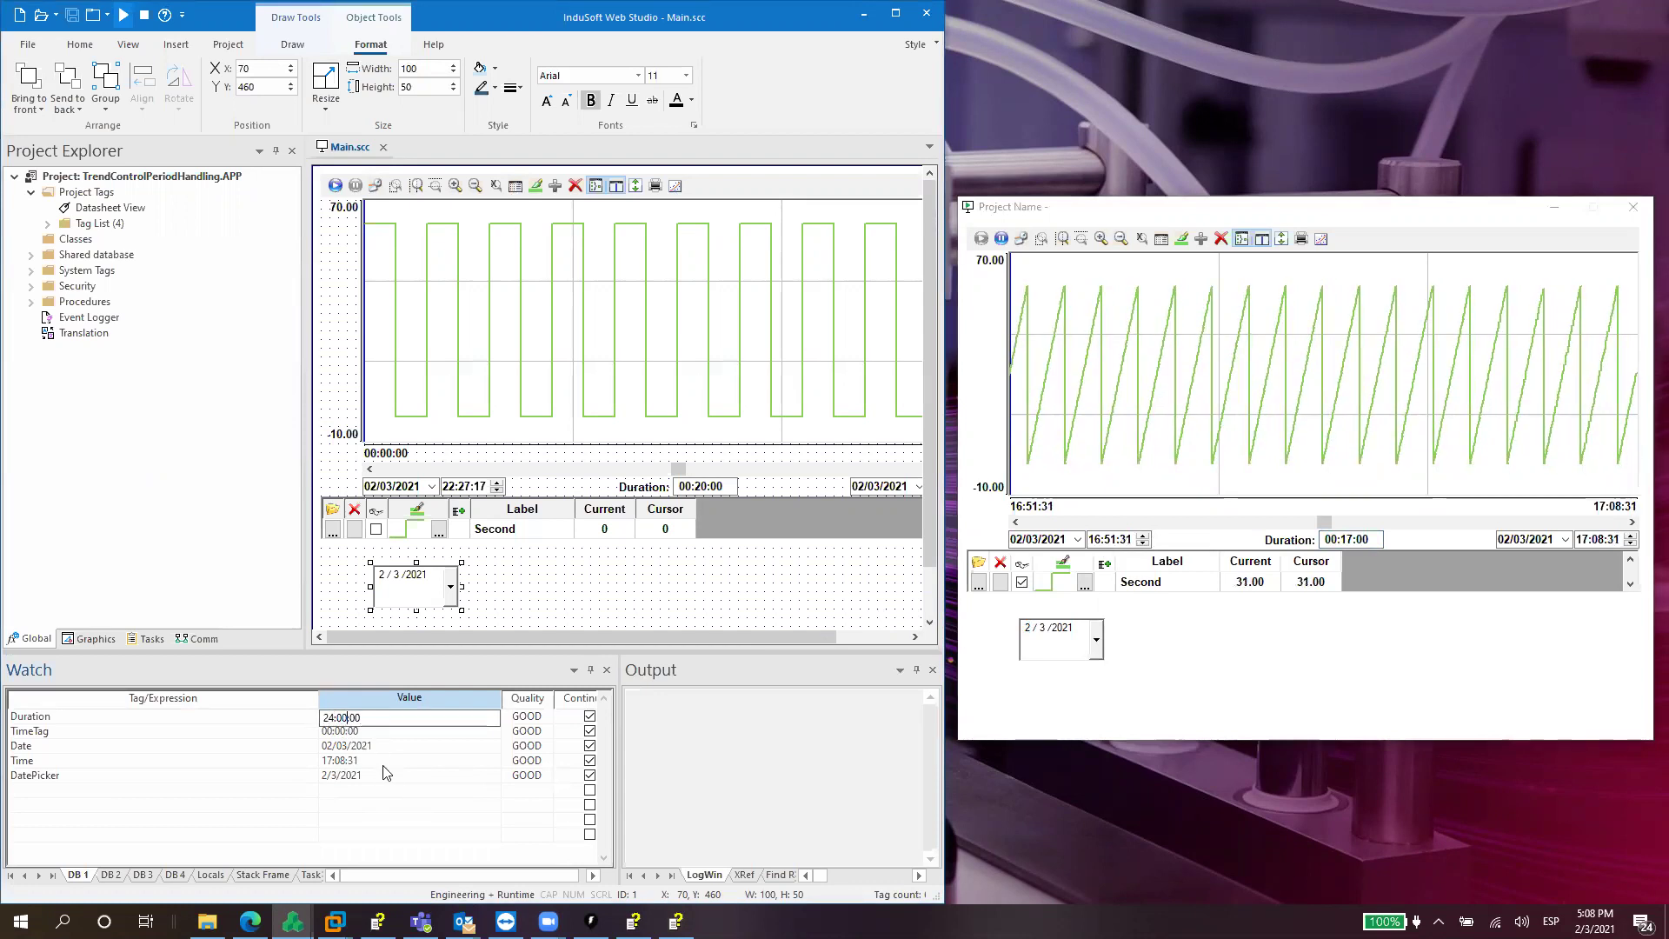
{"action": "key", "text": "Return"}
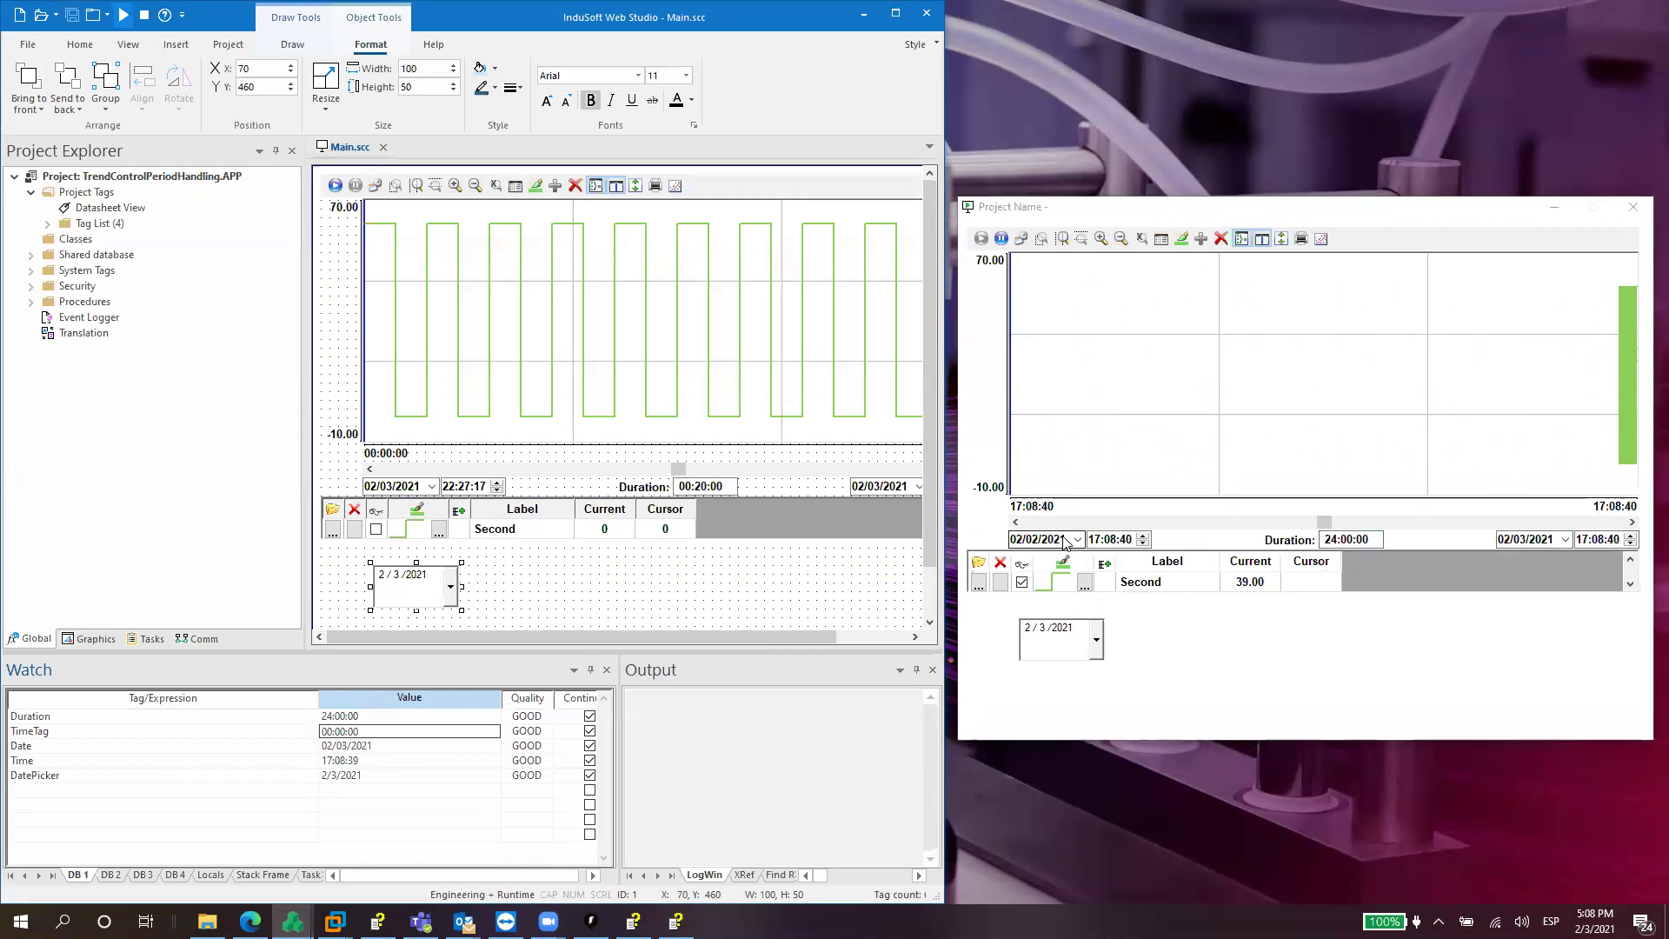
Pick February 2, 2021 in the running screen's date picker.
{"action": "left_click", "coordinate": [1097, 640]}
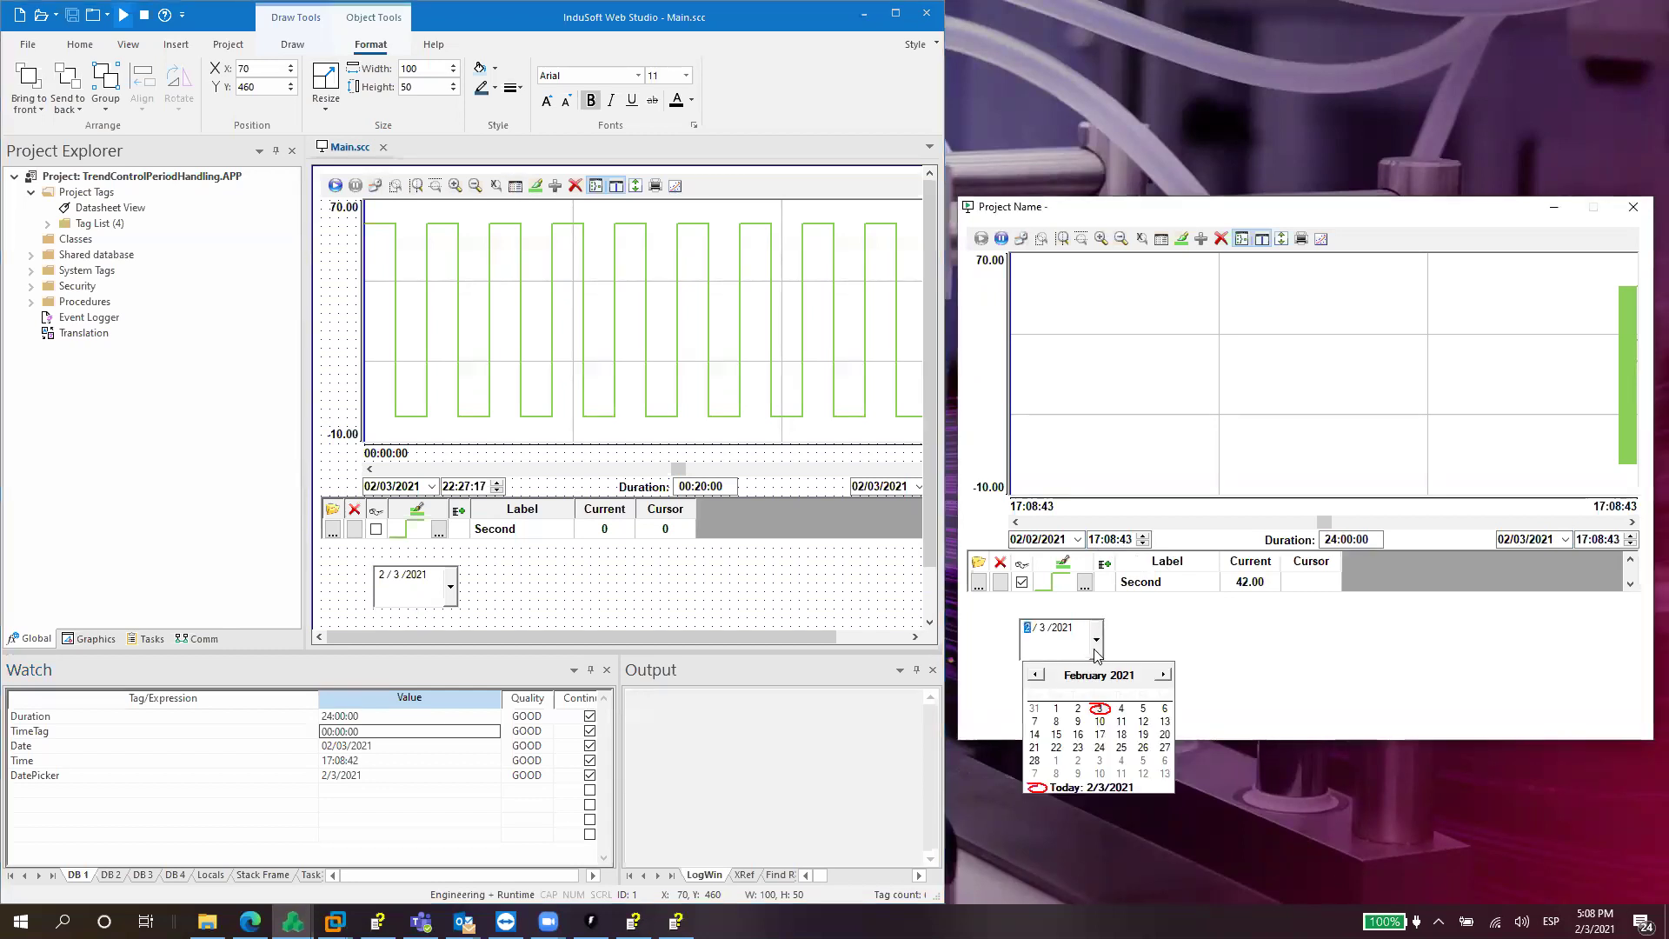
{"action": "left_click", "coordinate": [1078, 709]}
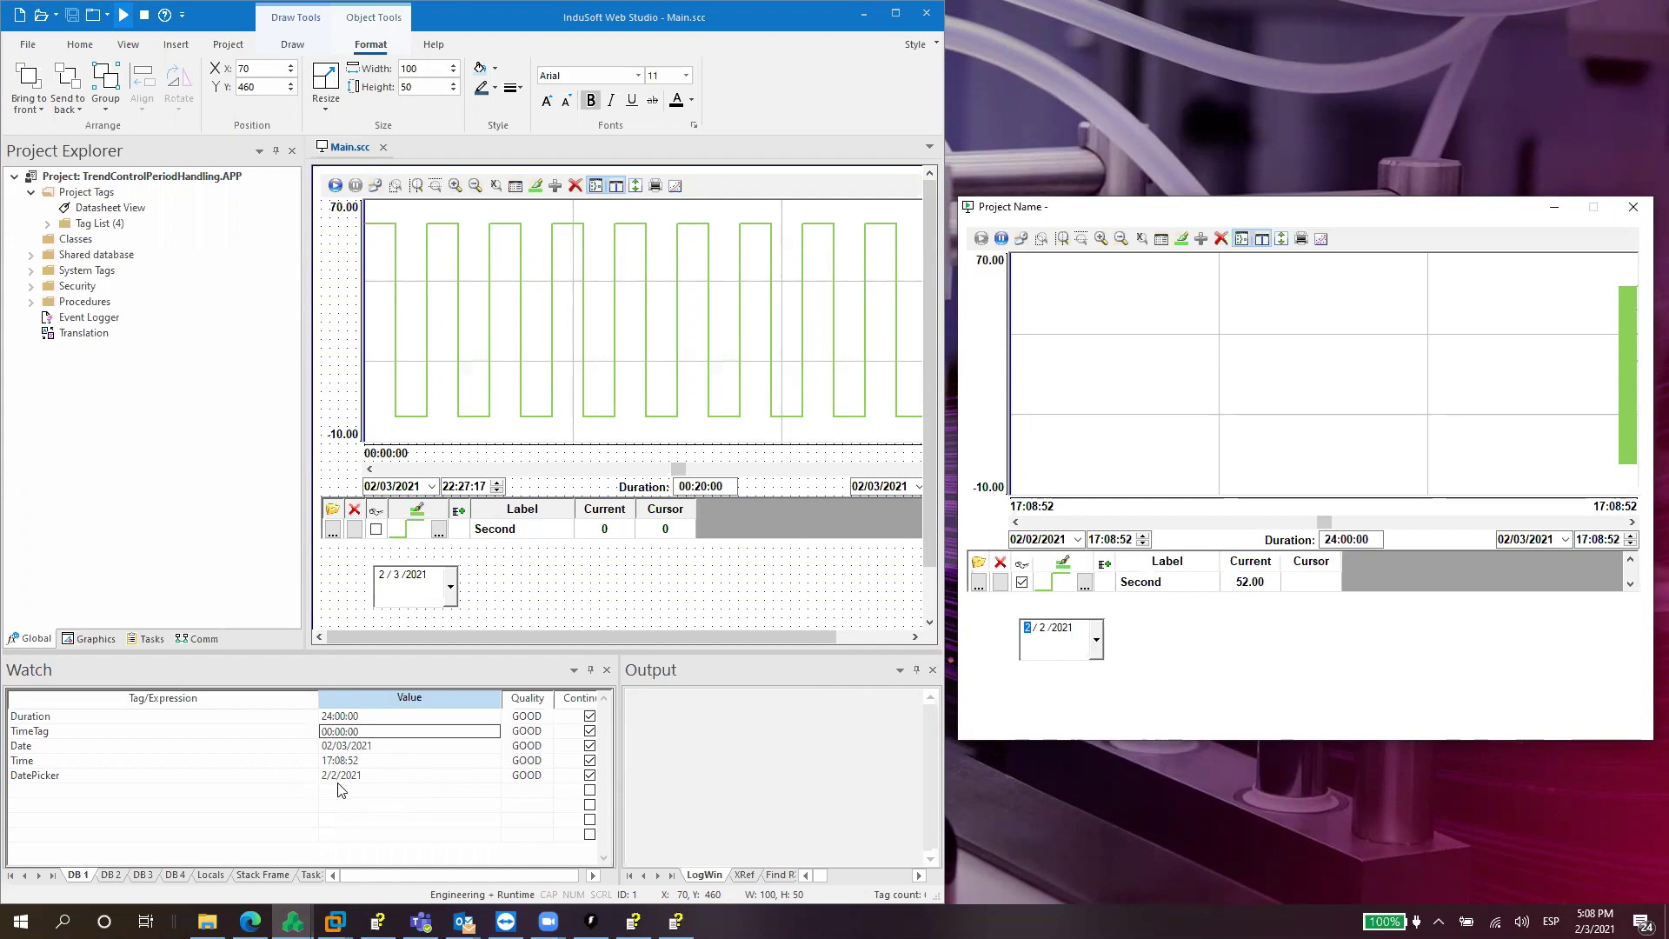
Add the expression DateTime2Clock(Date,Time) to the watch list and enable its continuous evaluation.
{"action": "left_click", "coordinate": [172, 798]}
{"action": "left_click", "coordinate": [169, 792]}
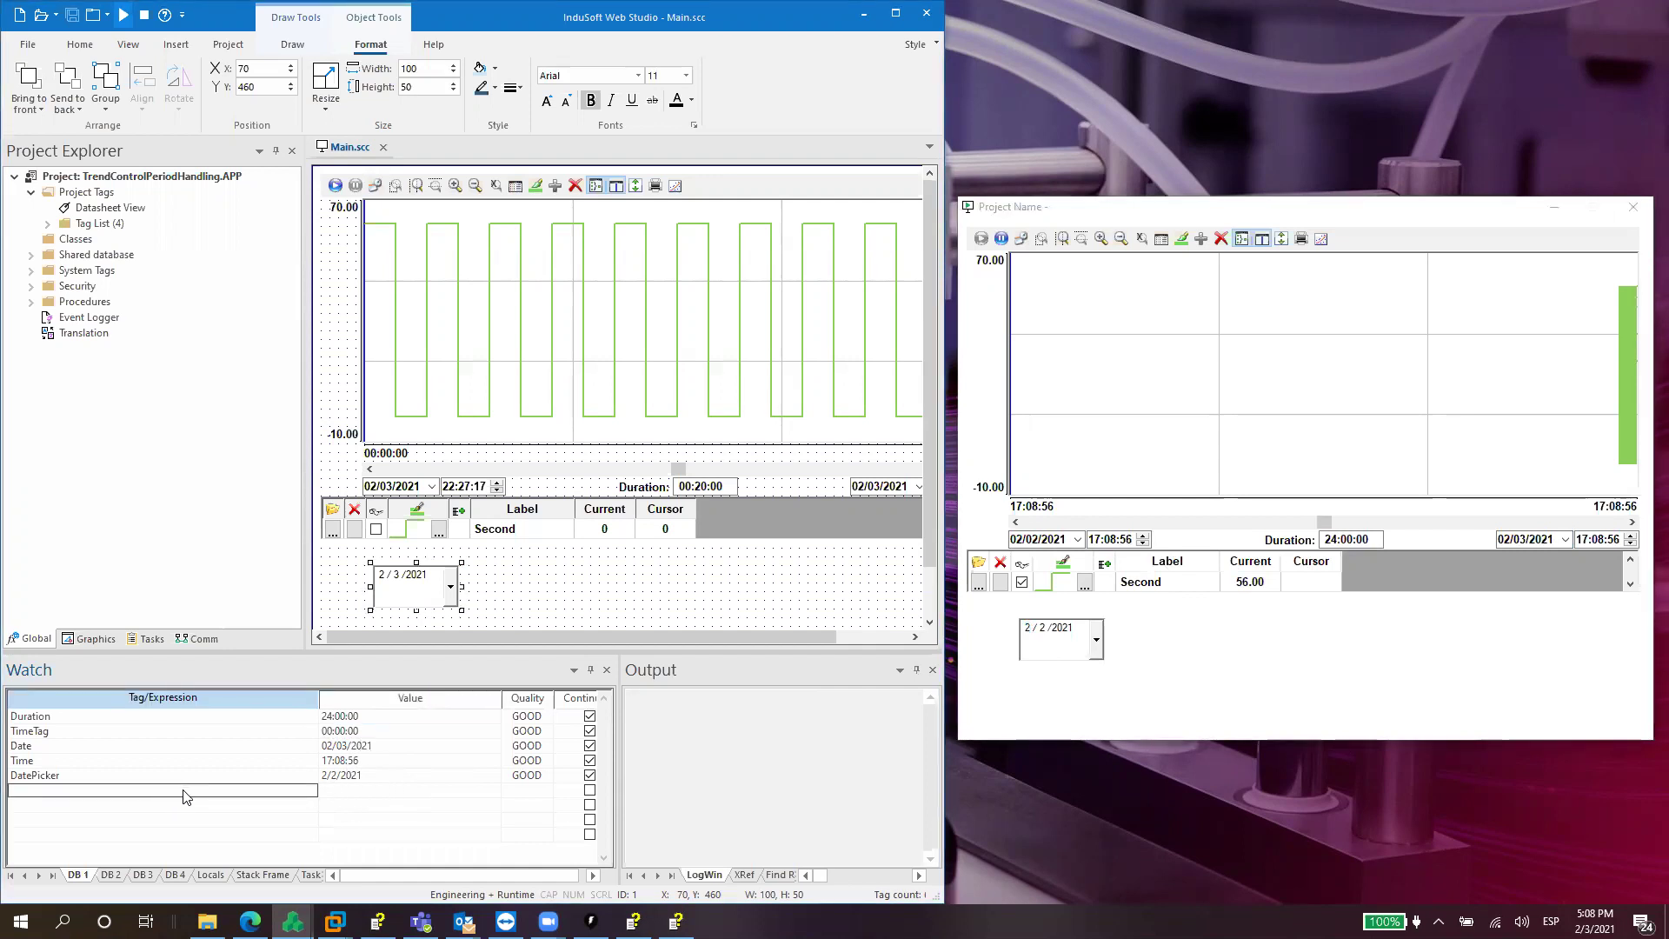
{"action": "type", "text": "DateTime2"}
{"action": "key", "text": "Caps_Lock"}
{"action": "type", "text": "Clock"}
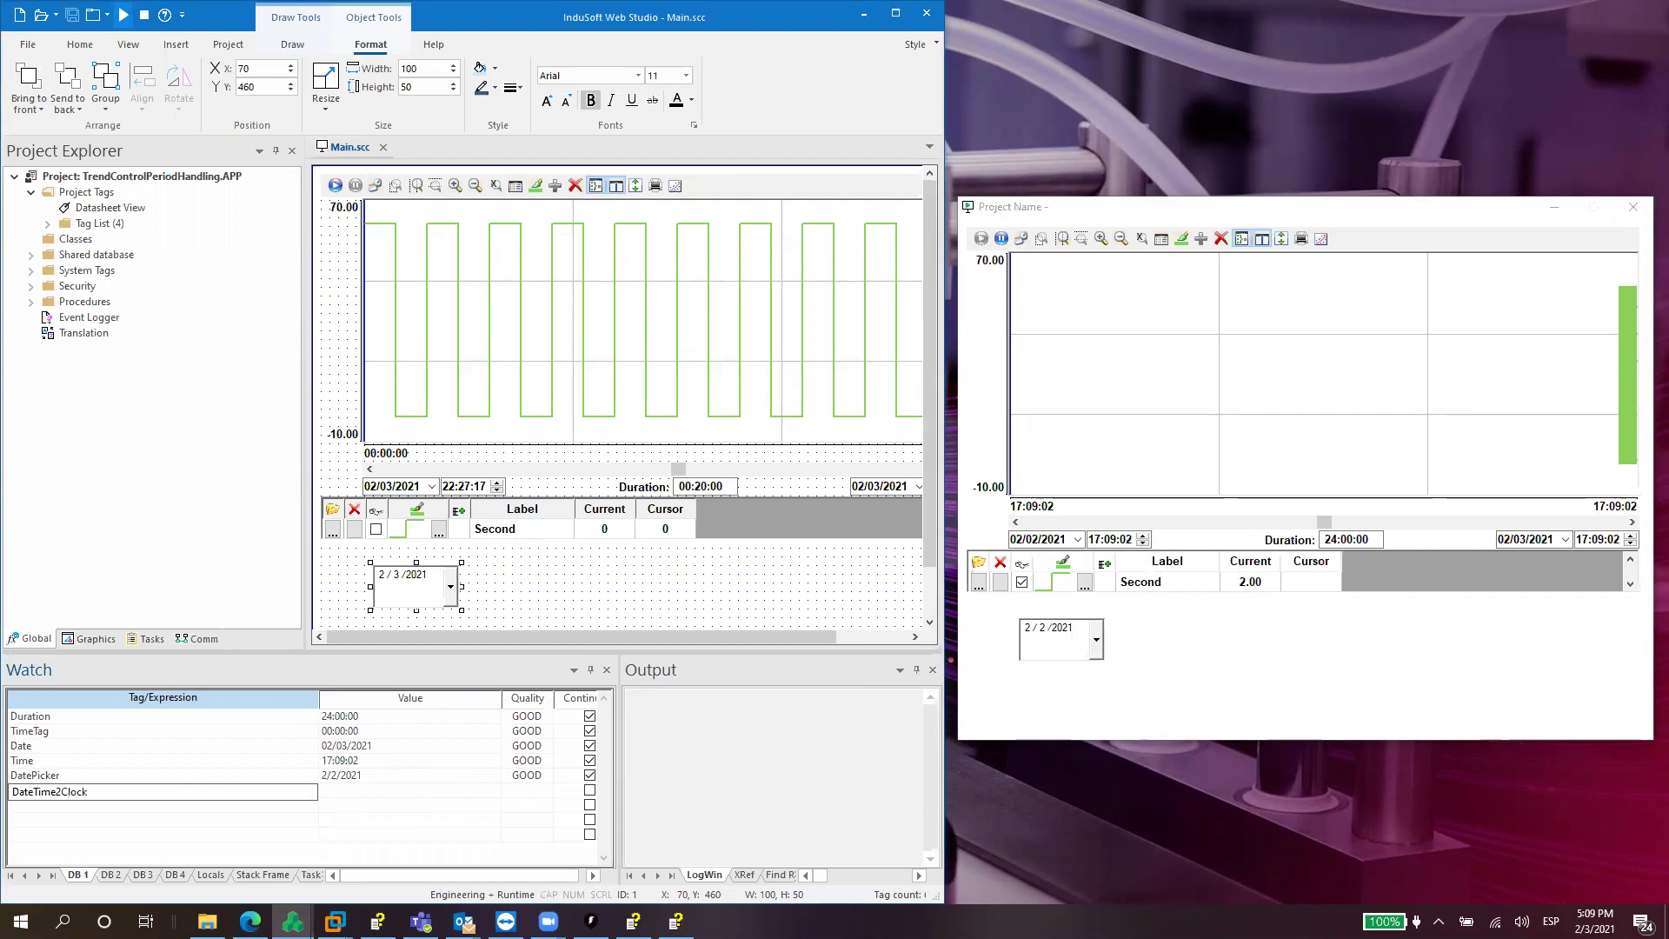
{"action": "type", "text": "("}
{"action": "key", "text": "Caps_Lock"}
{"action": "type", "text": "D"}
{"action": "key", "text": "Caps_Lock"}
{"action": "type", "text": "ate,"}
{"action": "key", "text": "Caps_Lock"}
{"action": "type", "text": "T"}
{"action": "key", "text": "Caps_Lock"}
{"action": "key", "text": "Return"}
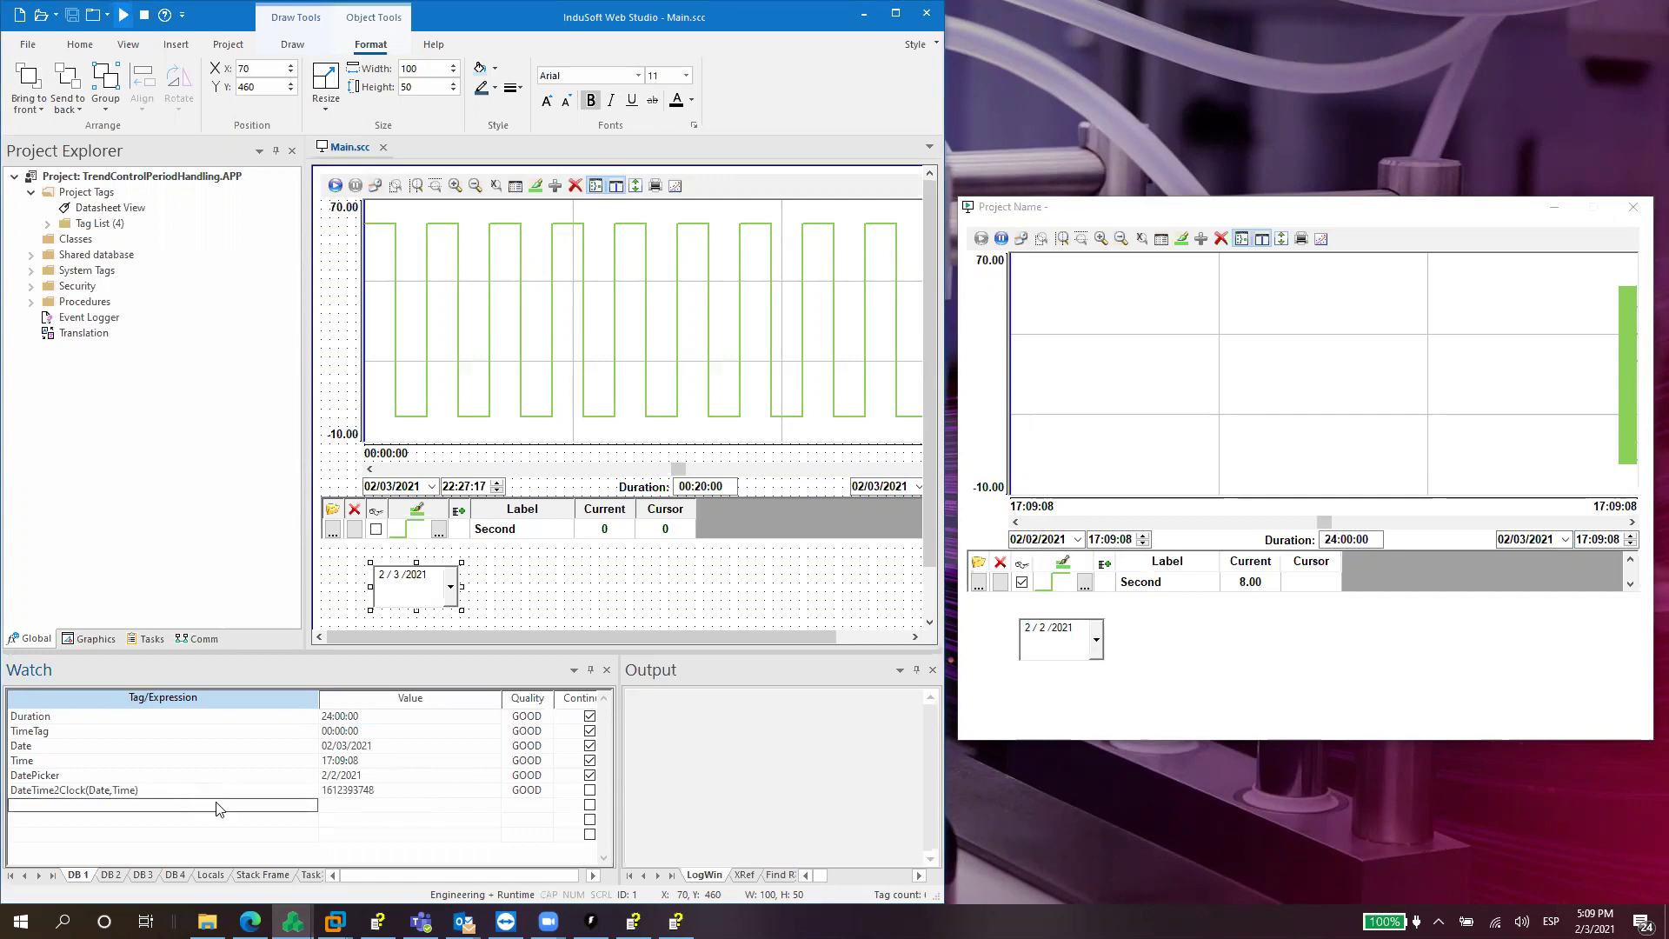
{"action": "left_click", "coordinate": [590, 790]}
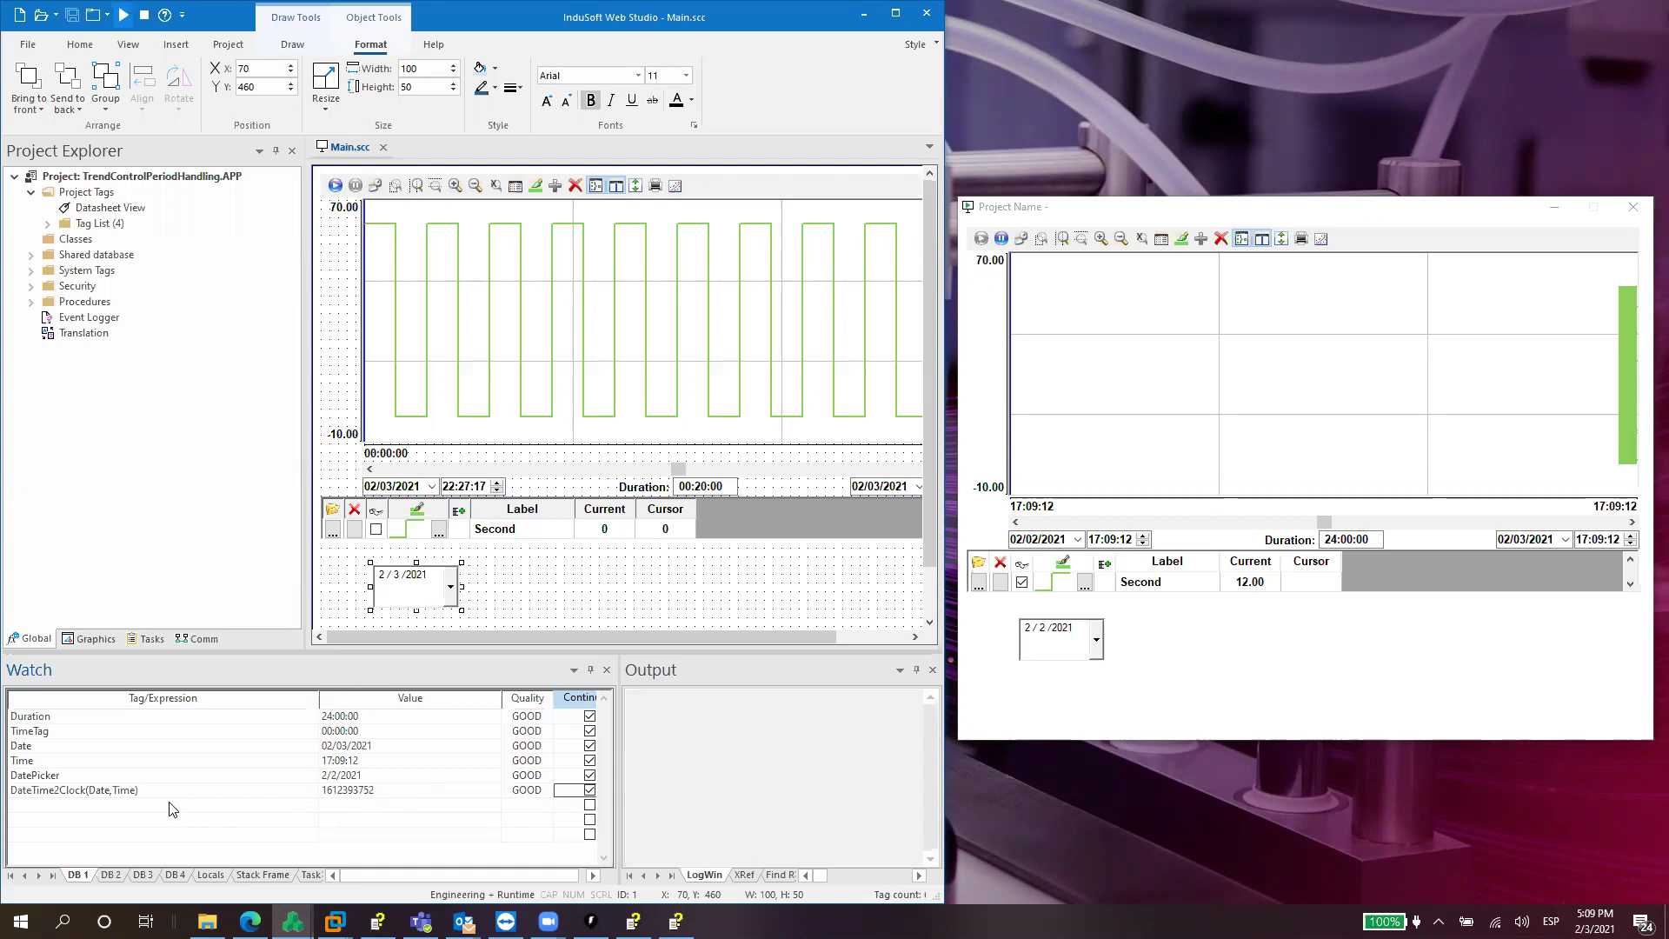
Copy the clock expression to the next watch row, change it to DateTime2Clock(DatePicker,Time), and enable its continuous evaluation.
{"action": "left_click", "coordinate": [135, 797]}
{"action": "left_click", "coordinate": [113, 806]}
{"action": "type", "text": "DateTime2Clock(Date,Time)"}
{"action": "left_click", "coordinate": [115, 805]}
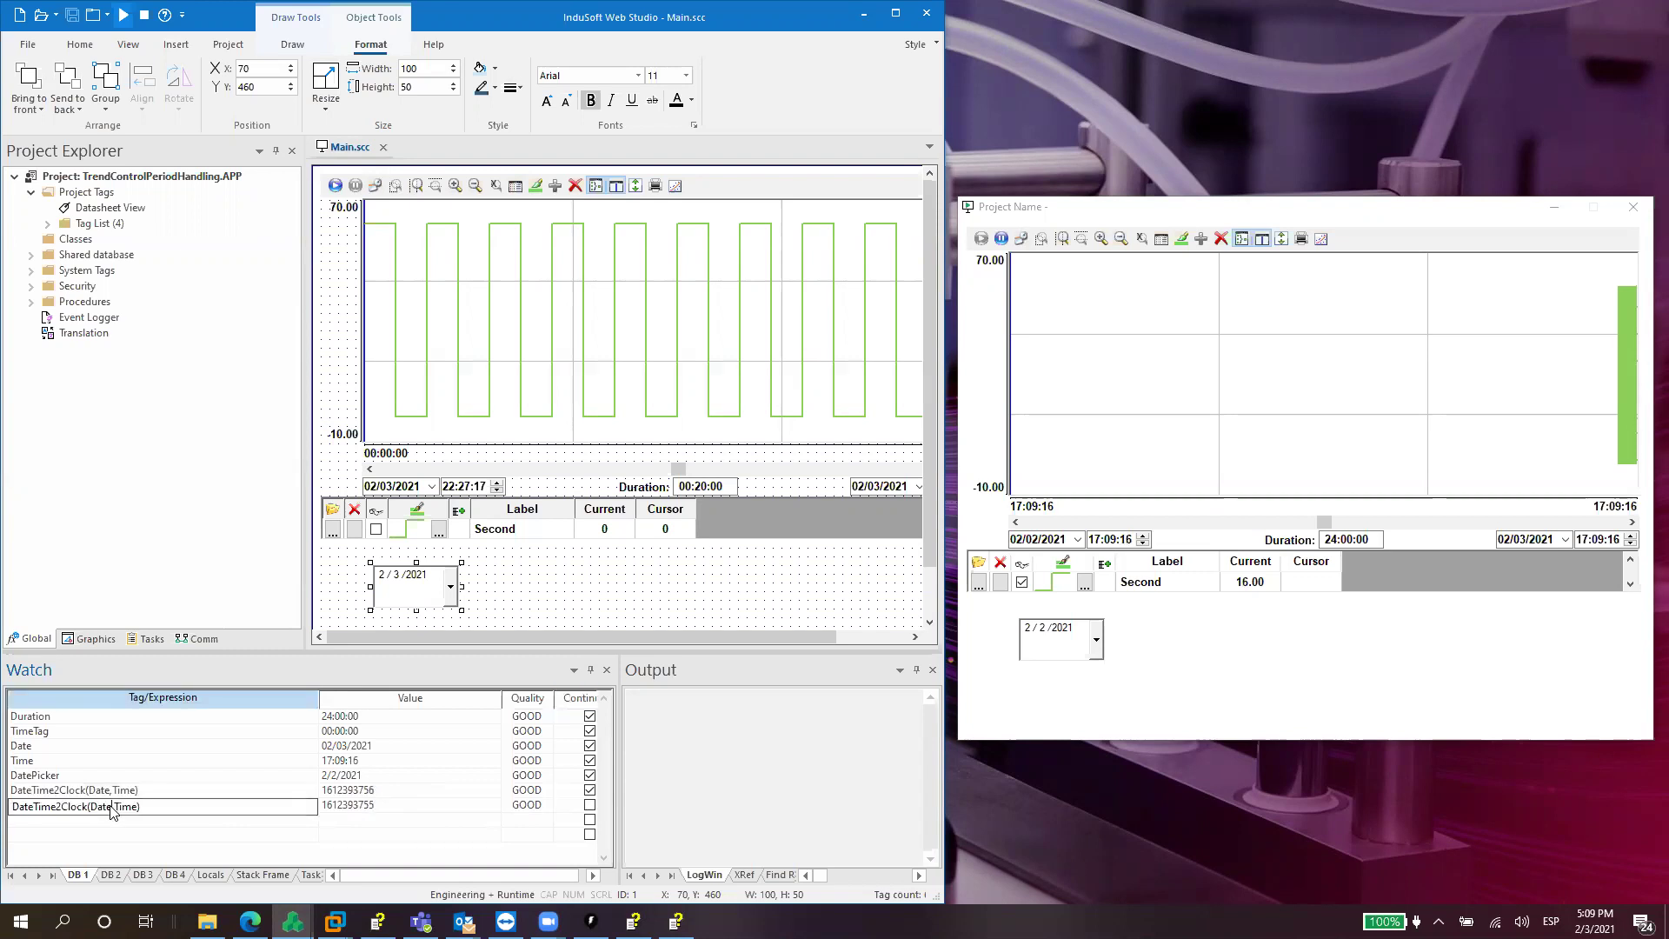
{"action": "type", "text": "Picker"}
{"action": "key", "text": "Return"}
{"action": "mouse_move", "coordinate": [249, 921]}
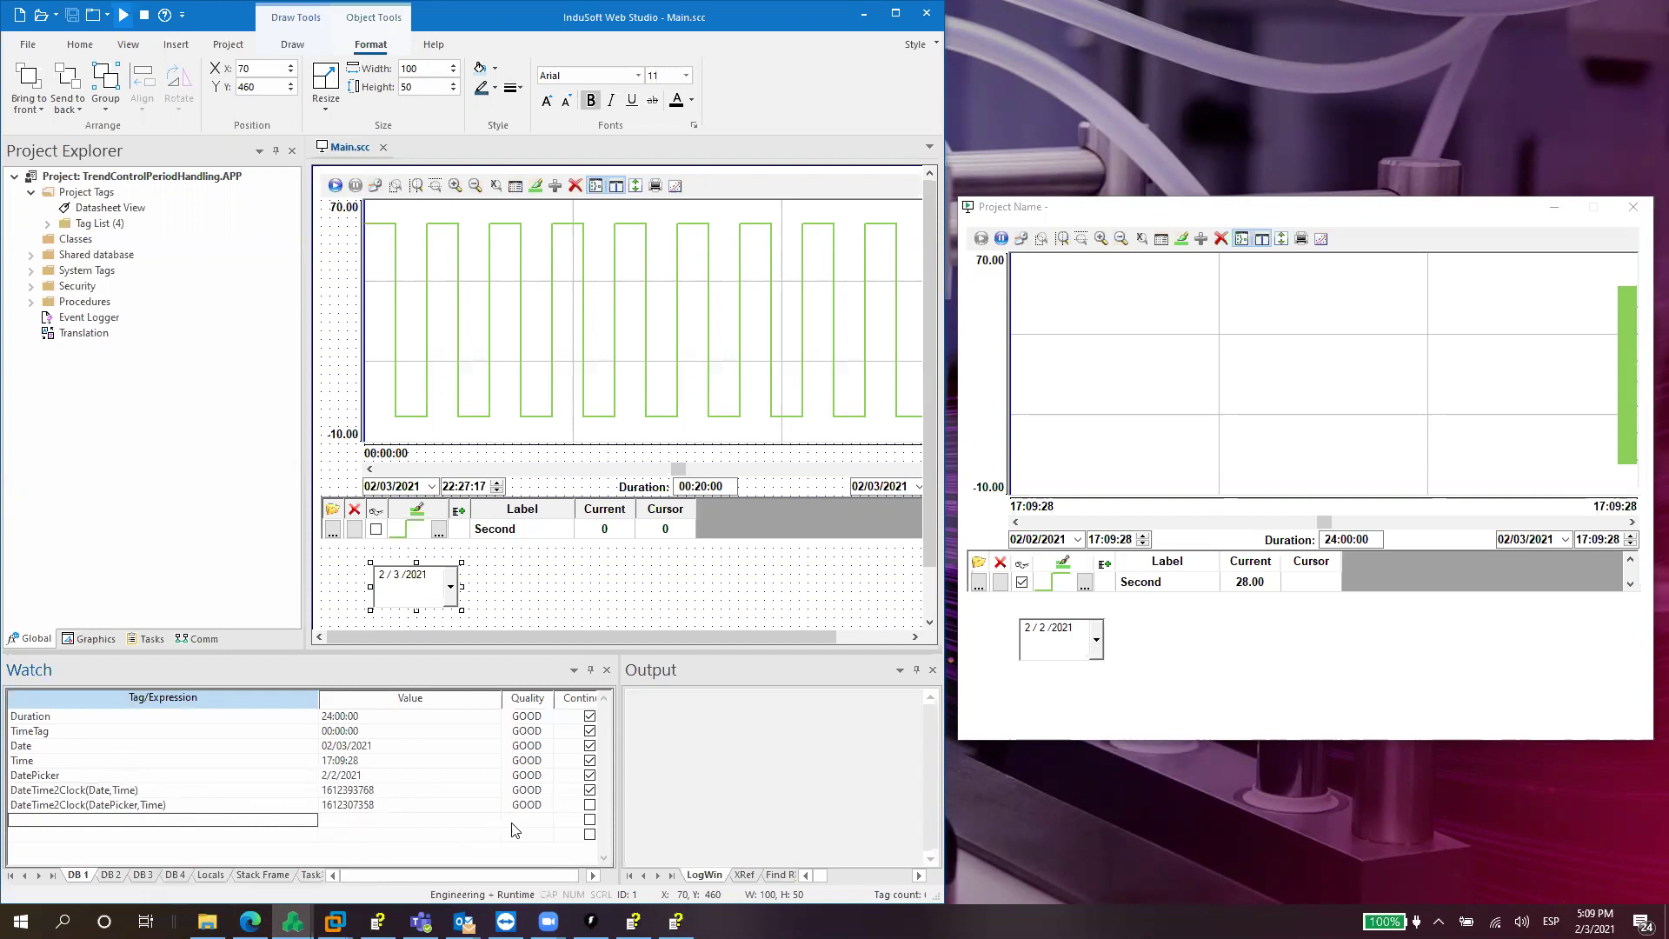
{"action": "left_click", "coordinate": [590, 805]}
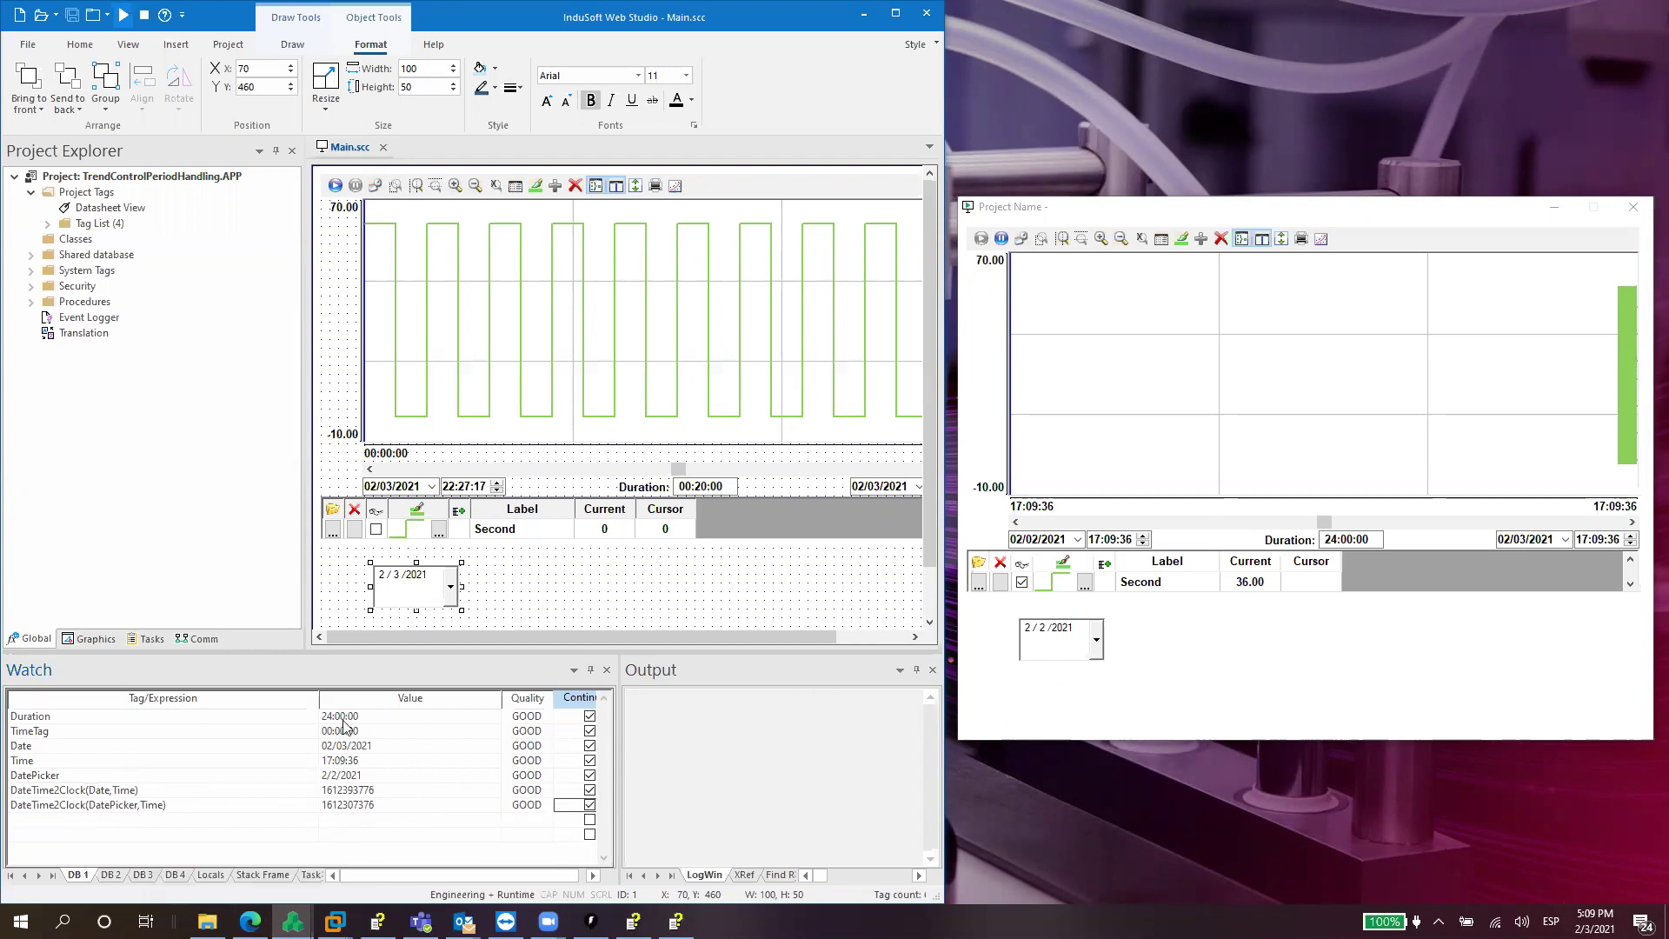
Add the expression DateTime2Clock(Date,Time) - DateTime2Clock(DatePicker,Time) to the next empty watch row.
{"action": "left_click", "coordinate": [80, 820]}
{"action": "left_click", "coordinate": [98, 792]}
{"action": "left_click_drag", "start_coordinate": [99, 793], "coordinate": [71, 821]}
{"action": "left_click", "coordinate": [157, 807]}
{"action": "left_click", "coordinate": [152, 821]}
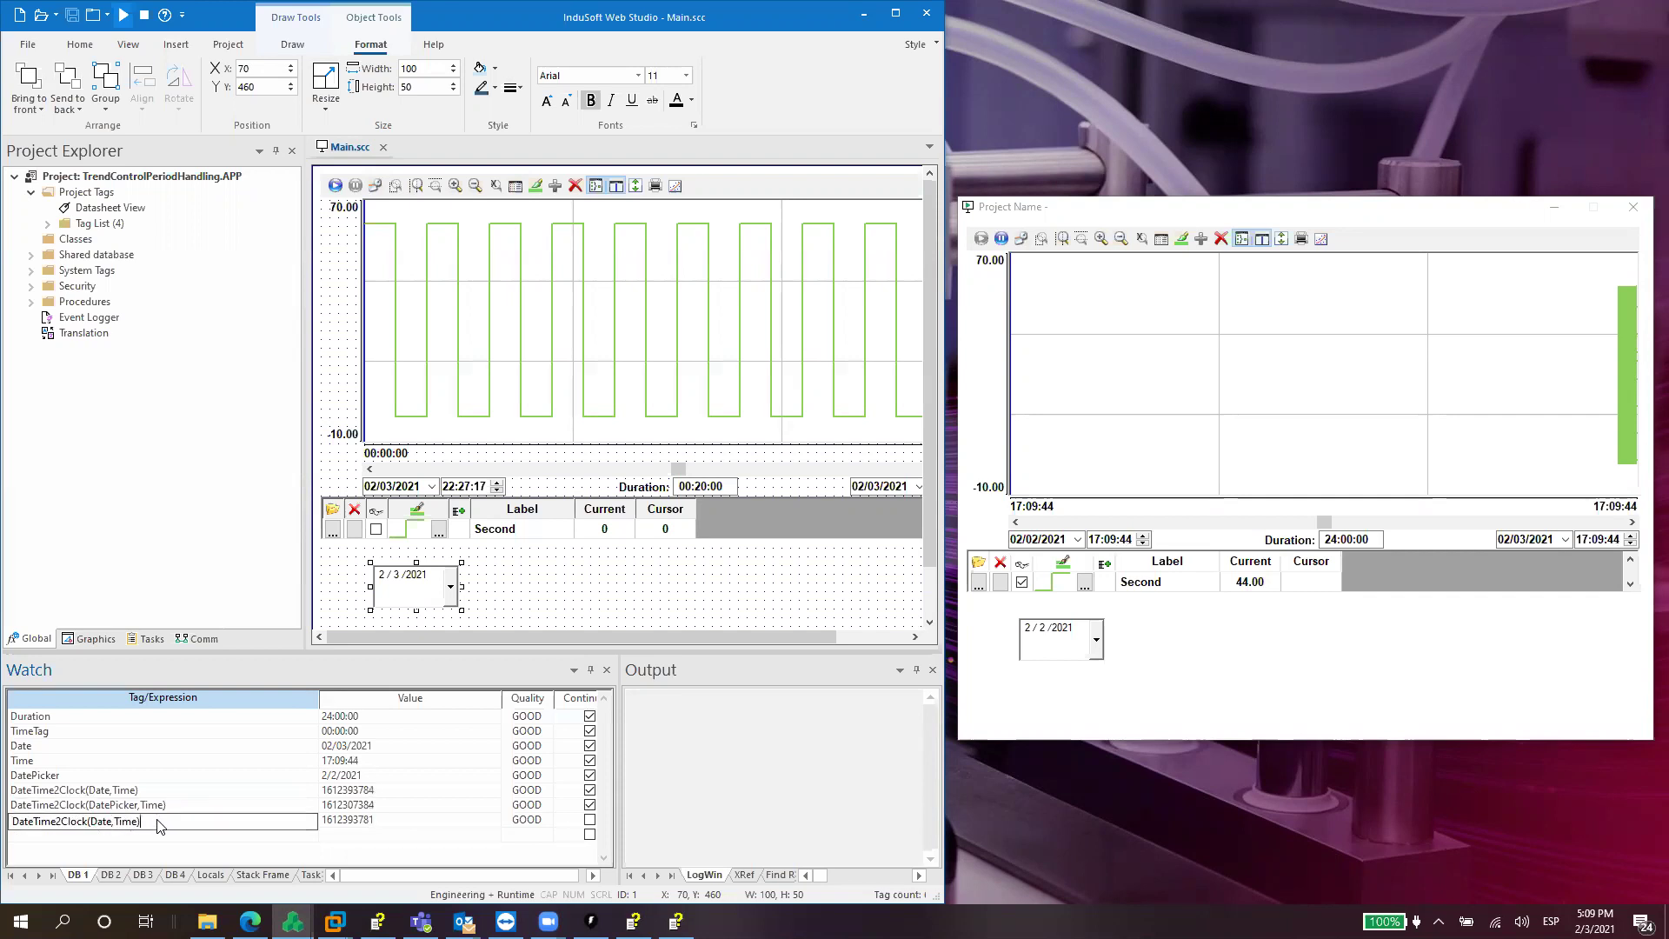
{"action": "type", "text": "-"}
{"action": "type", "text": "DateTime2Clock(DatePicker,Time)"}
{"action": "key", "text": "Return"}
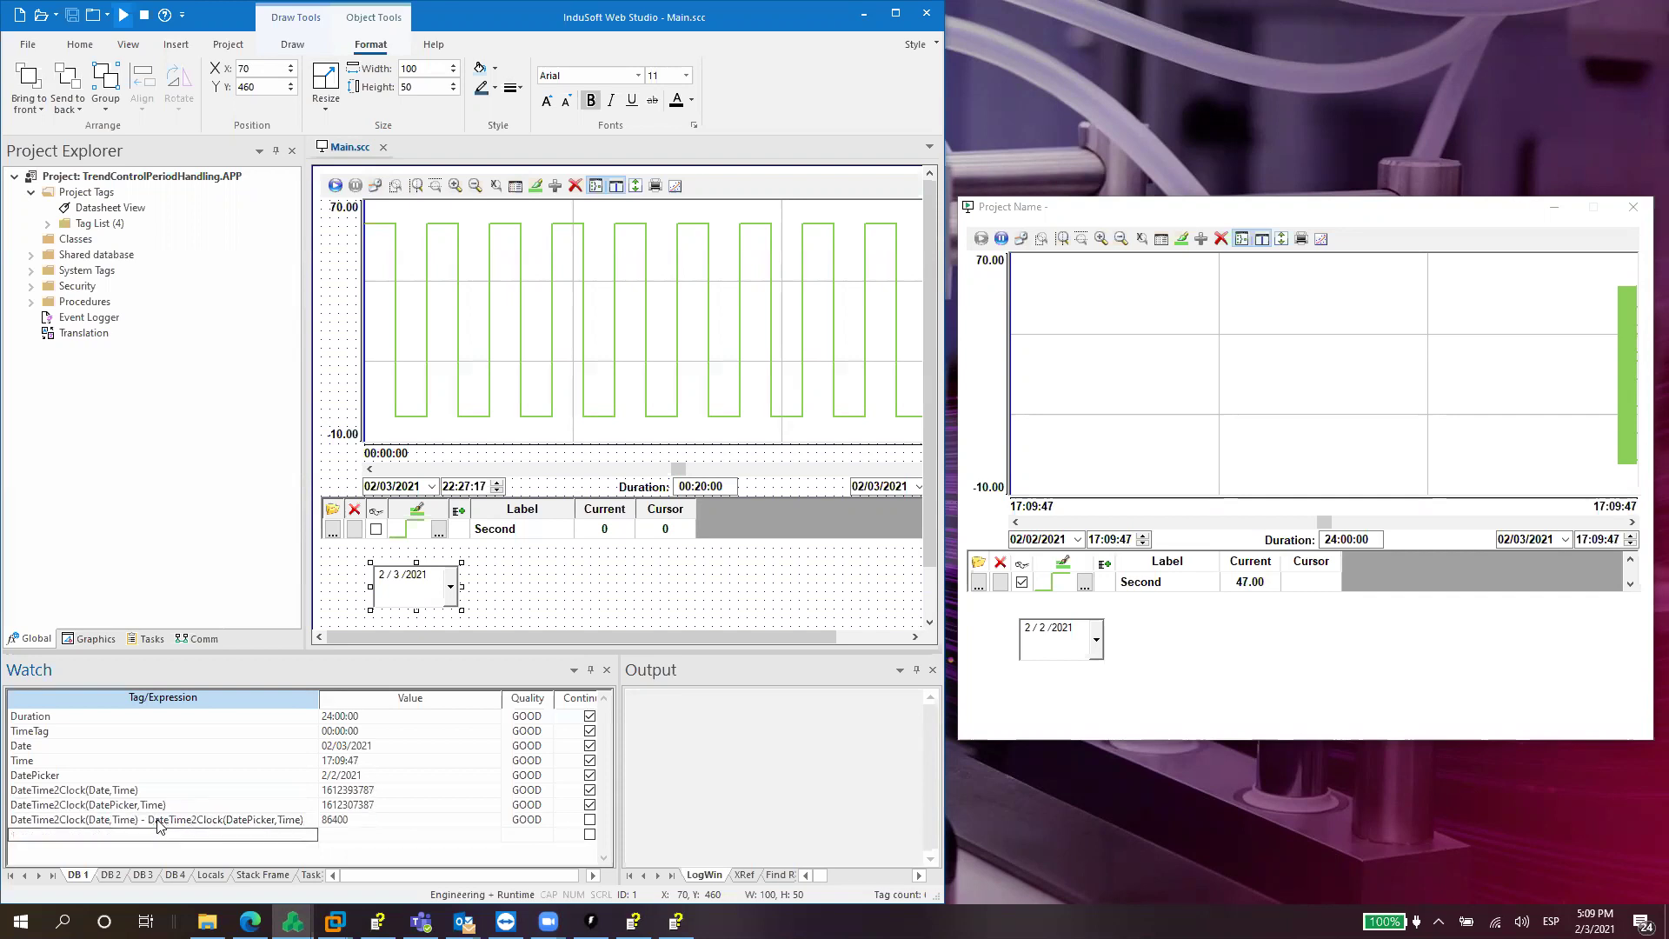
Enclose the clock difference expression in parentheses and divide it by 3600 to express the difference in hours.
{"action": "left_click", "coordinate": [340, 820]}
{"action": "left_click", "coordinate": [19, 826]}
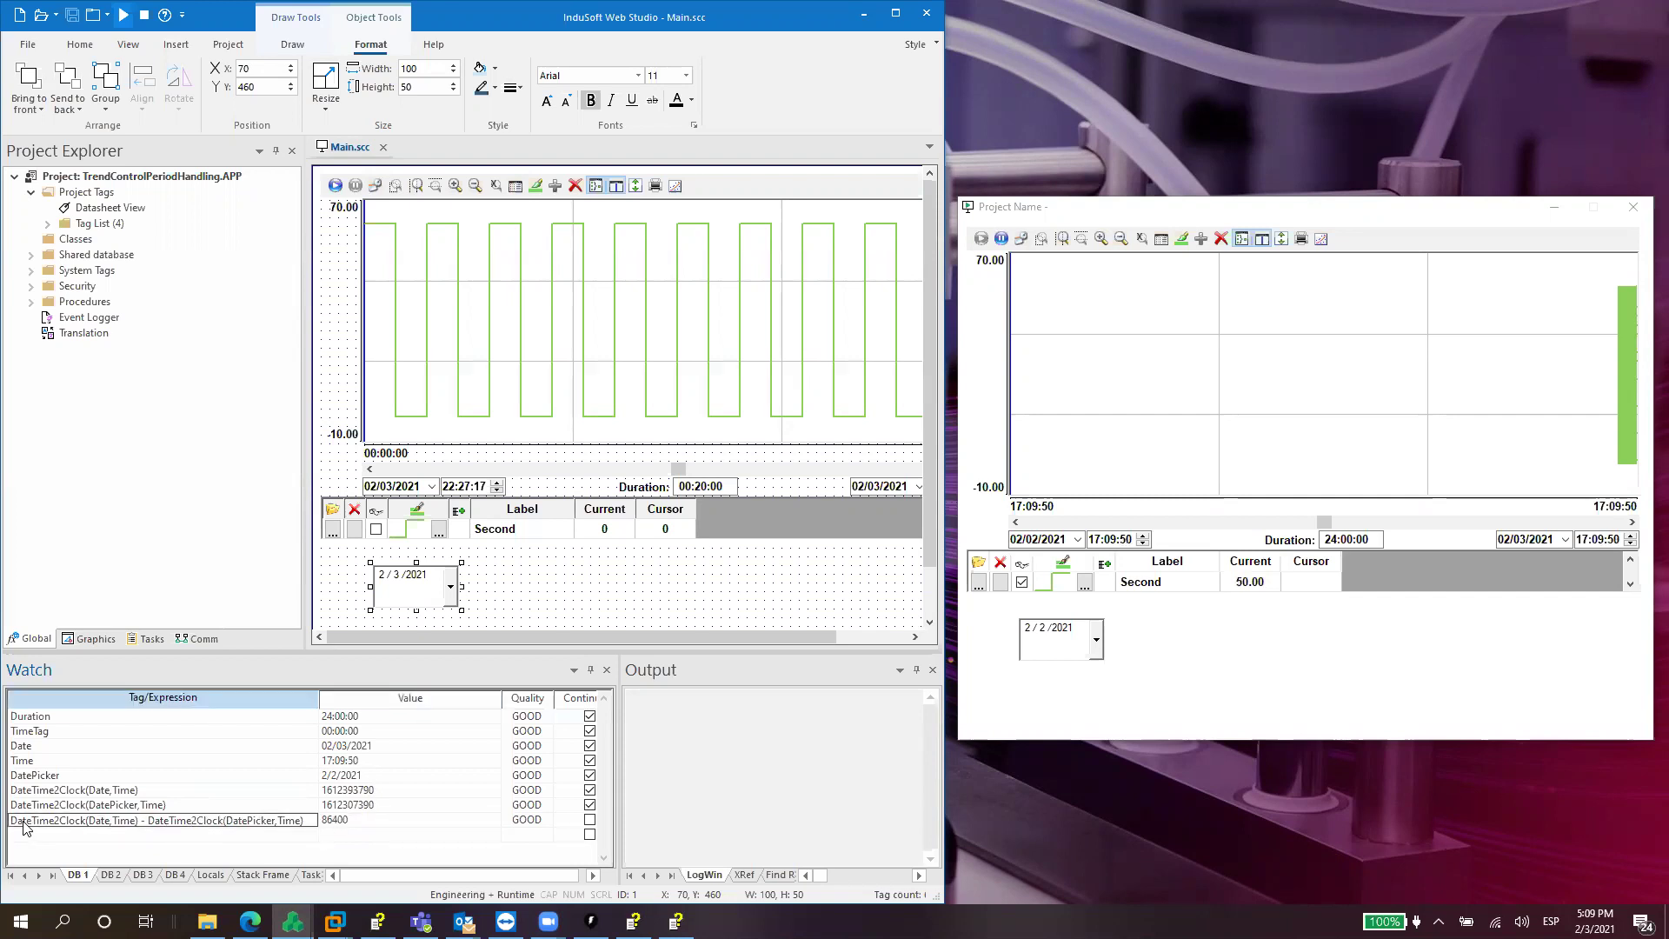
{"action": "key", "text": "Home"}
{"action": "type", "text": "("}
{"action": "key", "text": "End"}
{"action": "type", "text": ")"}
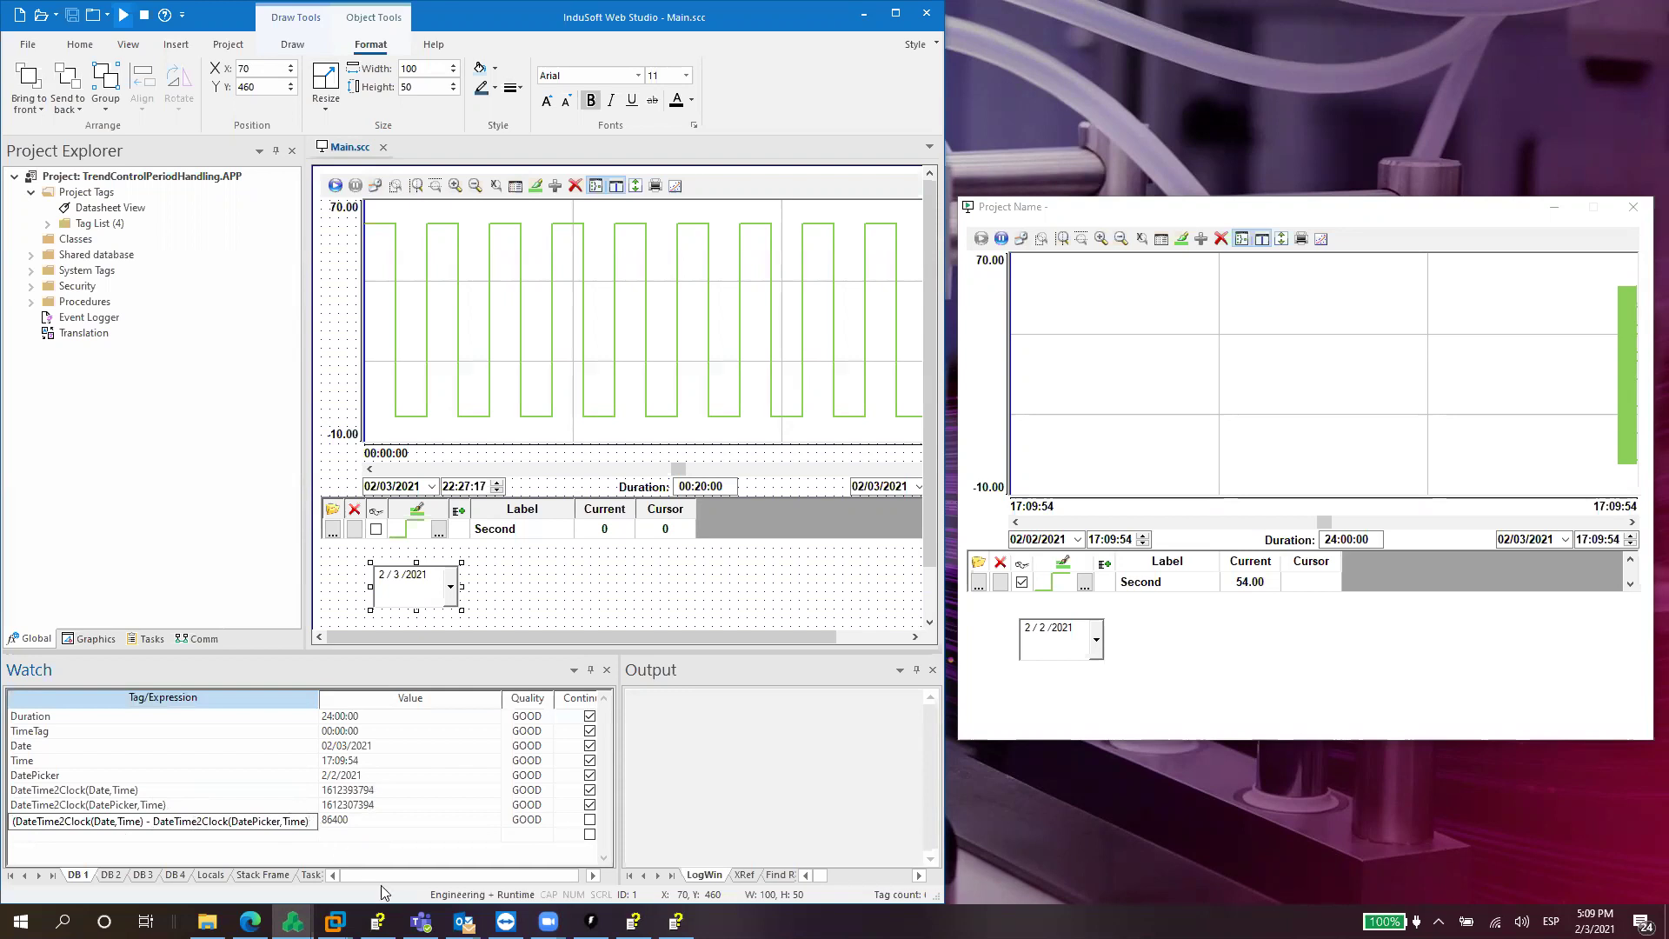
{"action": "type", "text": "/3600"}
{"action": "key", "text": "Return"}
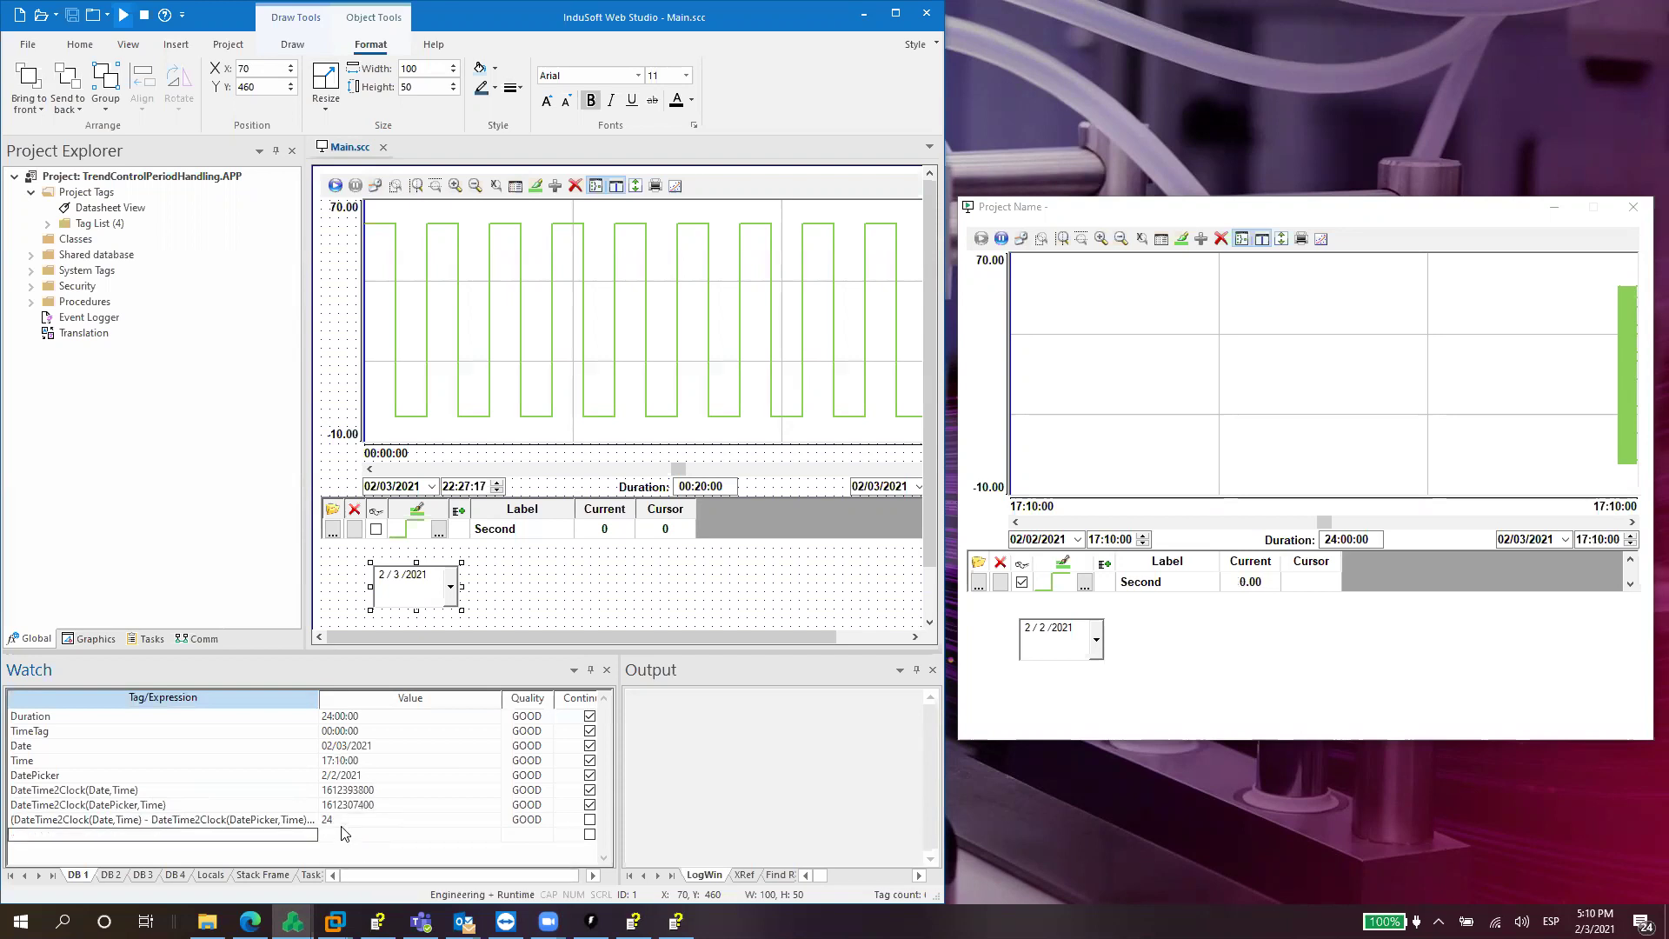
Set the watched TimeTag to 00:00:30 to offset the running trend by 30 seconds.
{"action": "left_click", "coordinate": [341, 718]}
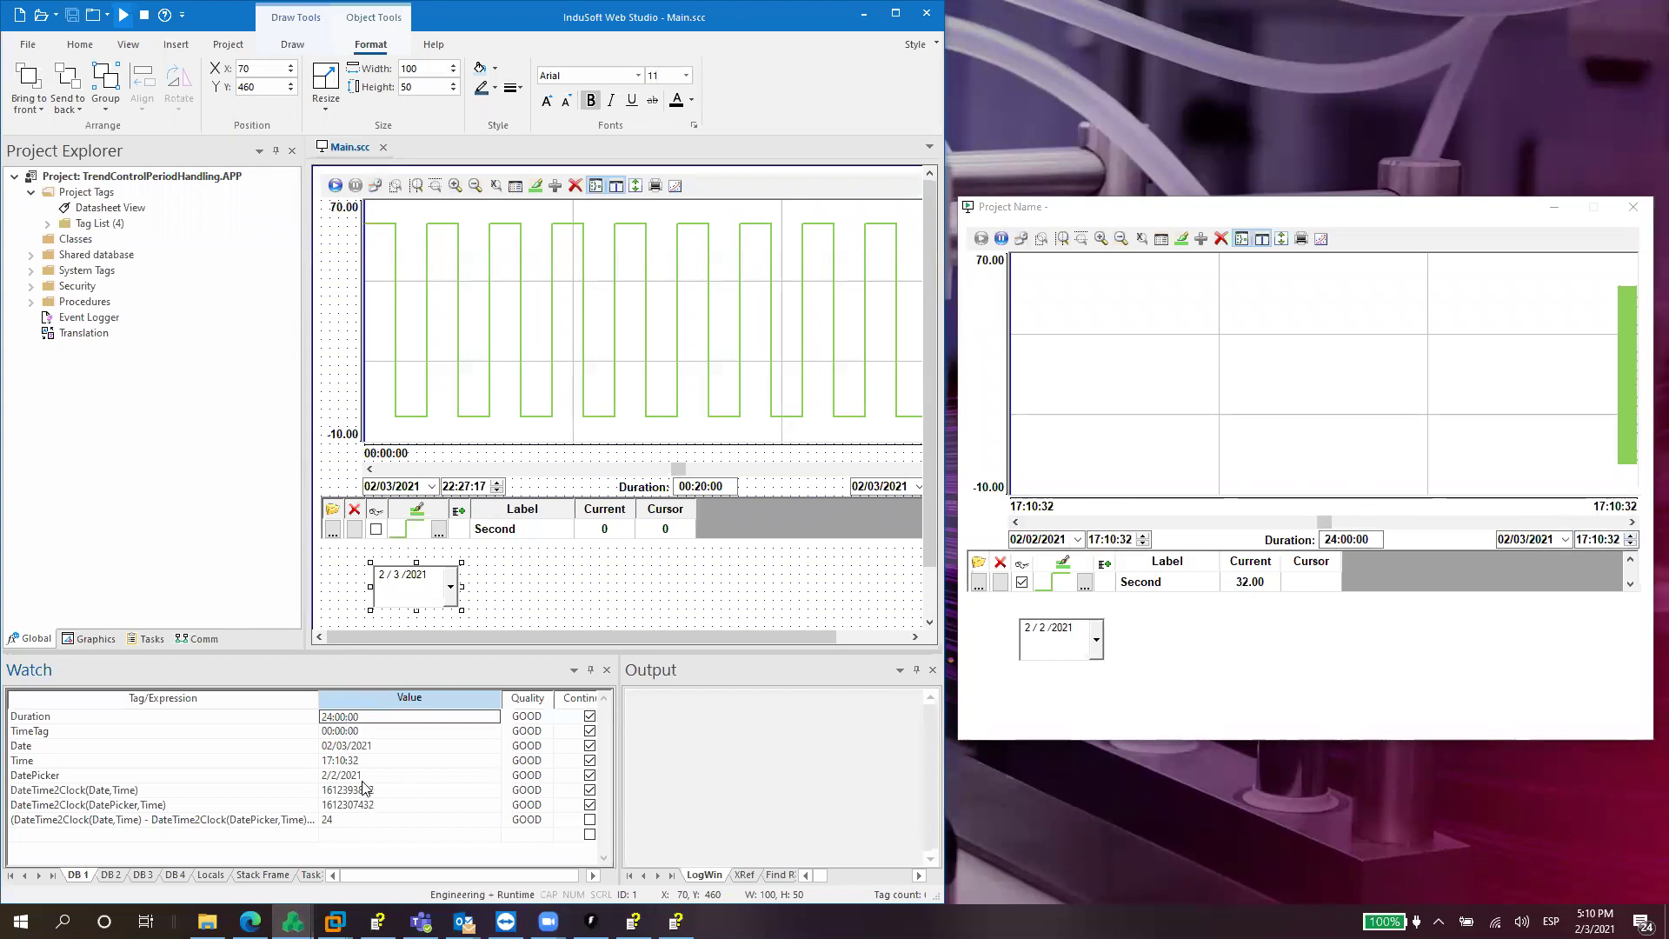
{"action": "left_click", "coordinate": [98, 733]}
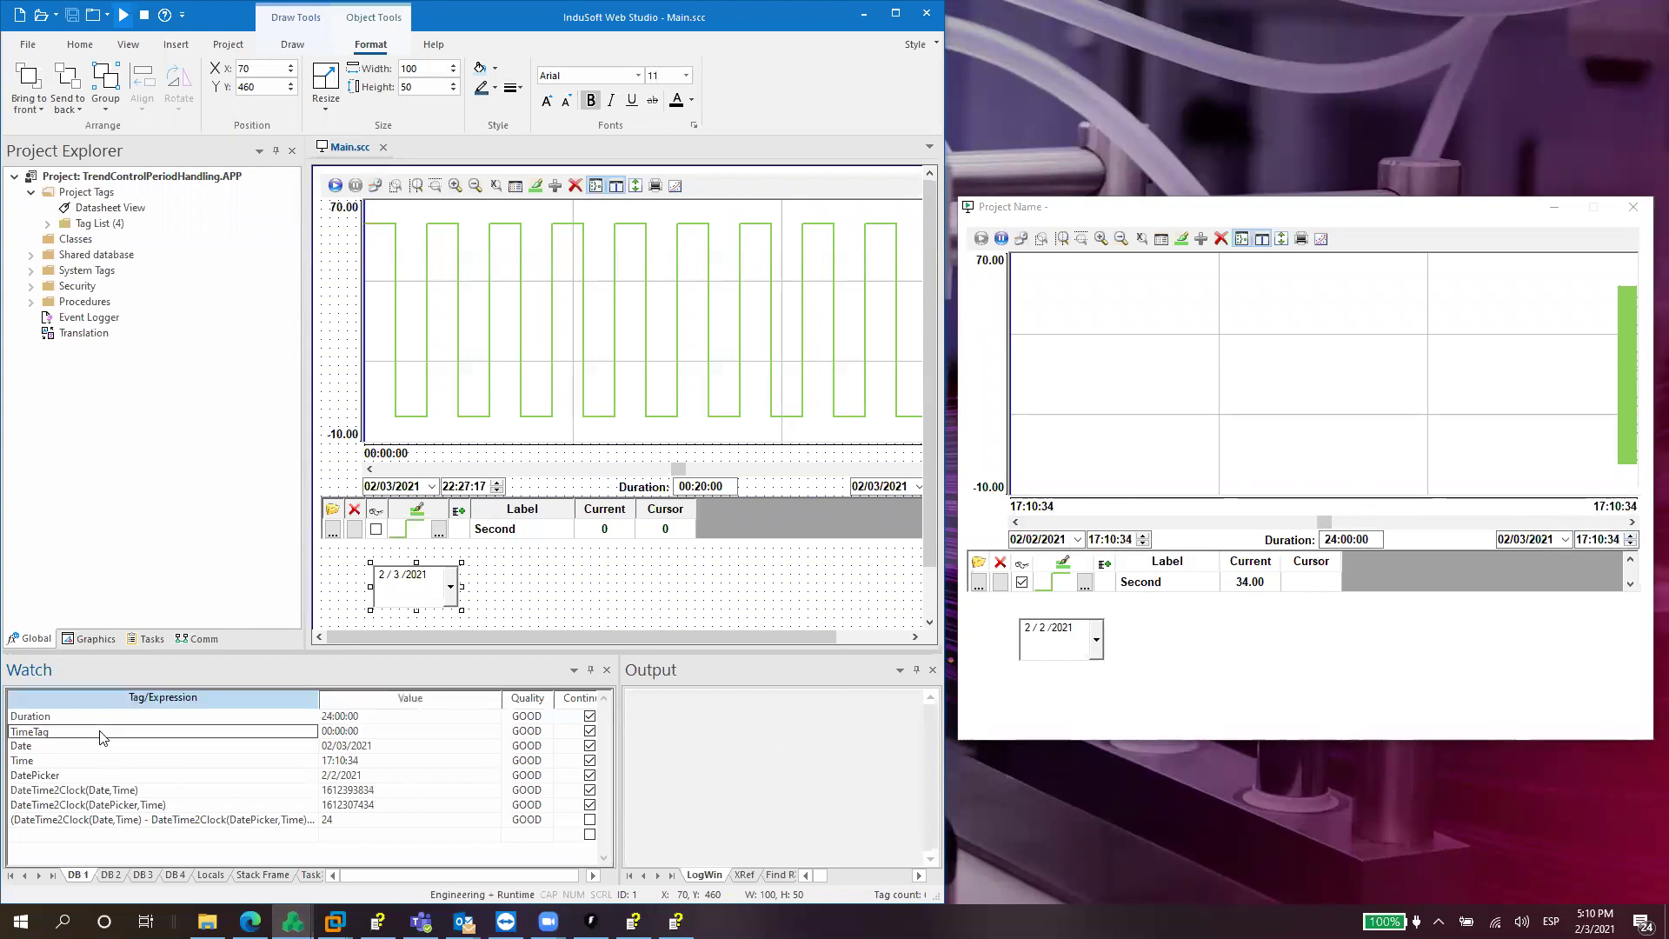
{"action": "left_click", "coordinate": [381, 736]}
{"action": "key", "text": "BackSpace"}
{"action": "key", "text": "BackSpace"}
{"action": "type", "text": "30"}
{"action": "key", "text": "Return"}
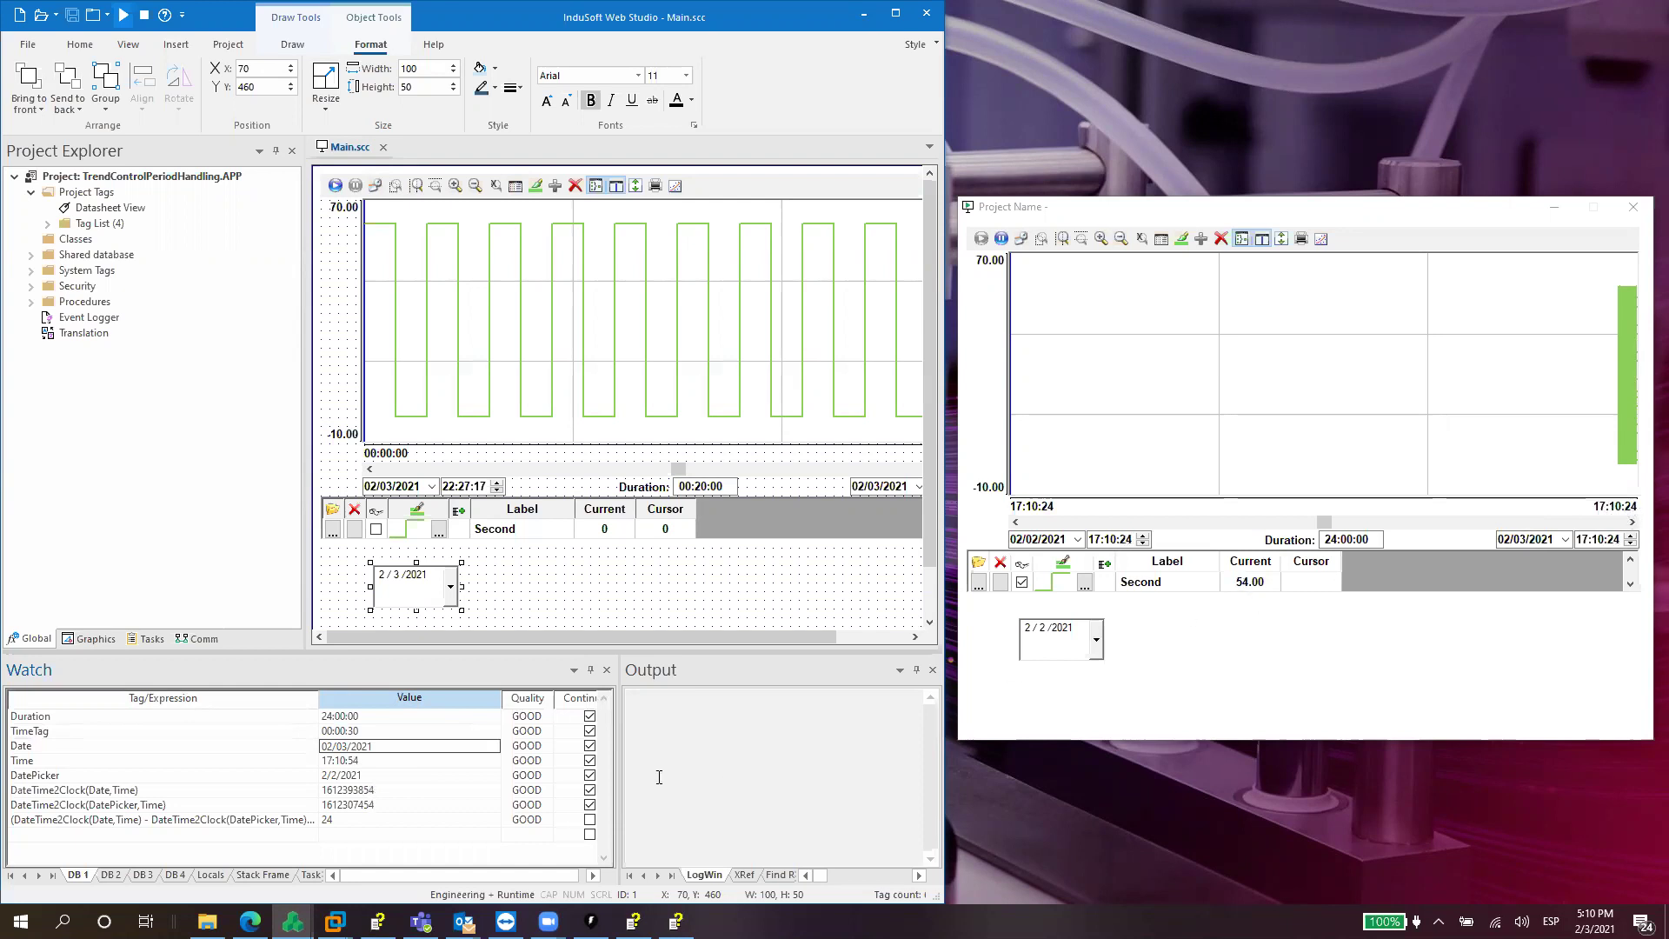
Set the watched TimeTag to 24:00:00 to shift the running trend back one day.
{"action": "left_click", "coordinate": [334, 732]}
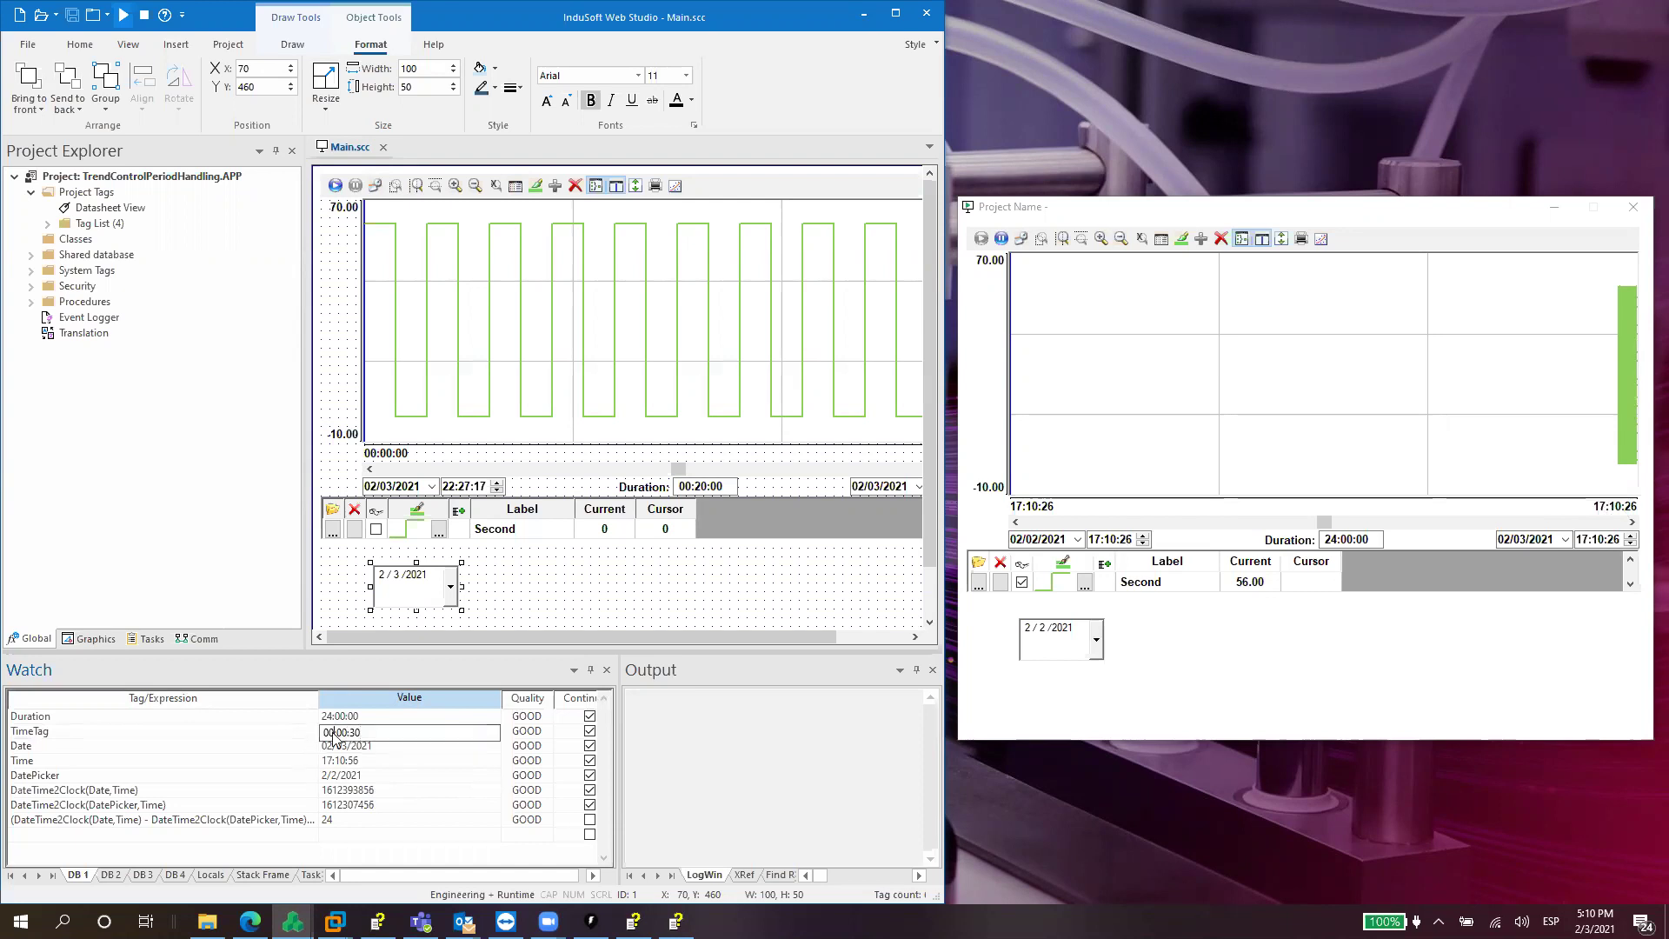
{"action": "key", "text": "BackSpace"}
{"action": "key", "text": "BackSpace"}
{"action": "type", "text": "24"}
{"action": "key", "text": "BackSpace"}
{"action": "key", "text": "BackSpace"}
{"action": "type", "text": "00"}
{"action": "key", "text": "Return"}
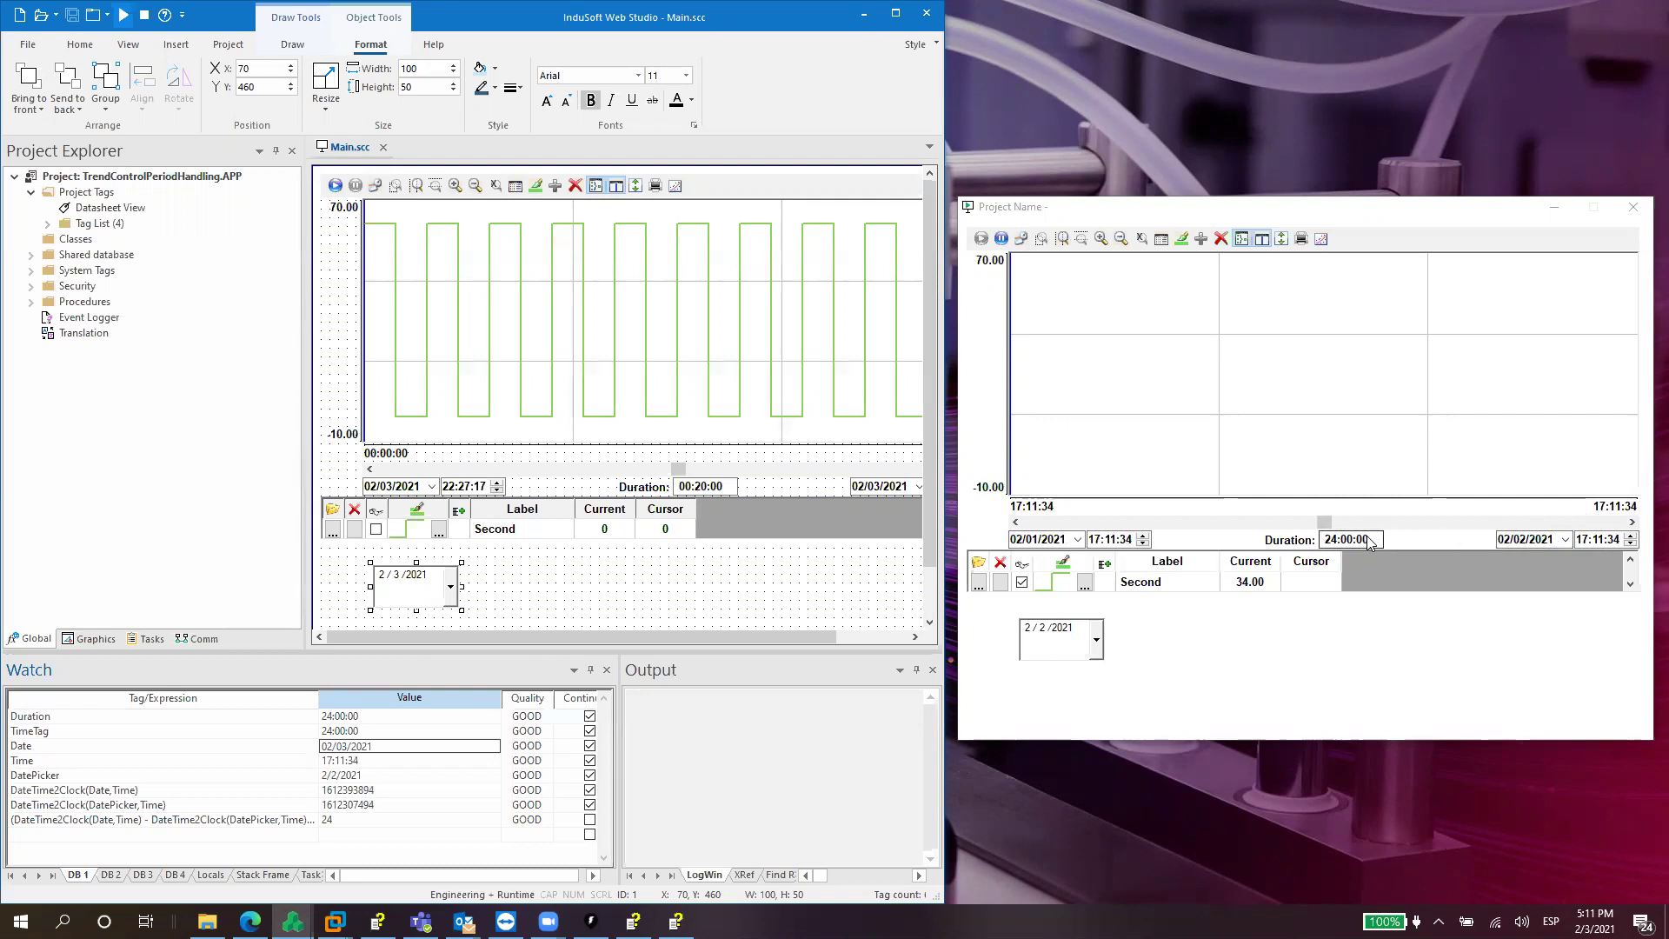
Set the watched TimeTag to 00:00:00 to remove the trend's time offset.
{"action": "left_click", "coordinate": [1043, 540]}
{"action": "left_click", "coordinate": [332, 735]}
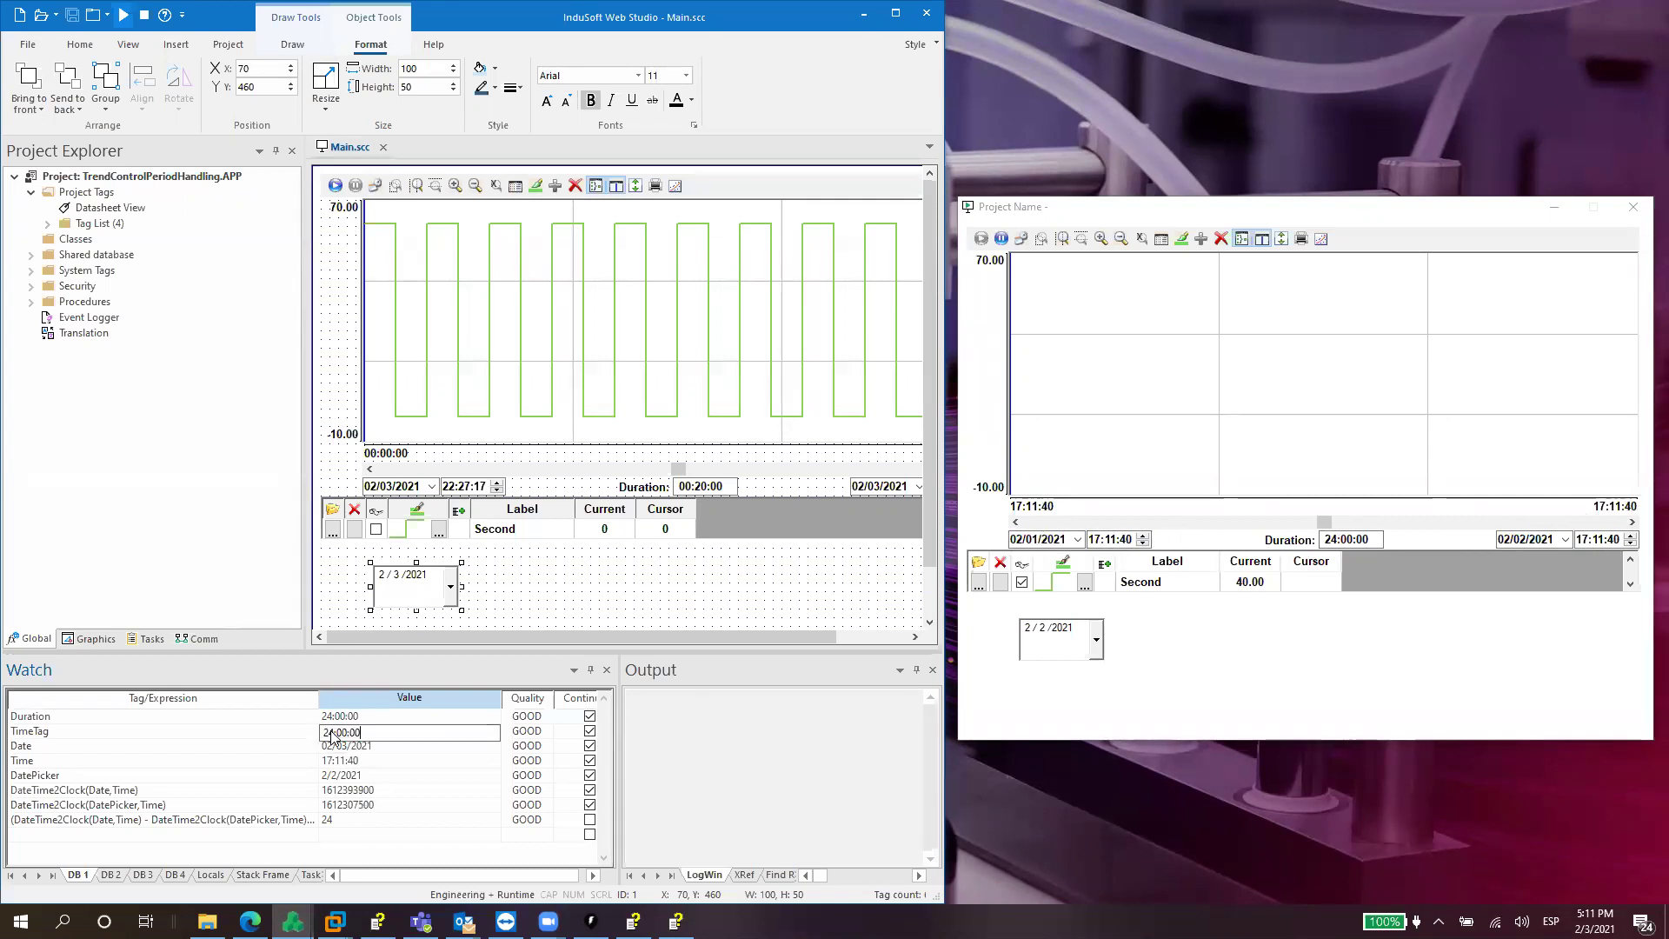
{"action": "key", "text": "Delete"}
{"action": "key", "text": "Delete"}
{"action": "key", "text": "Delete"}
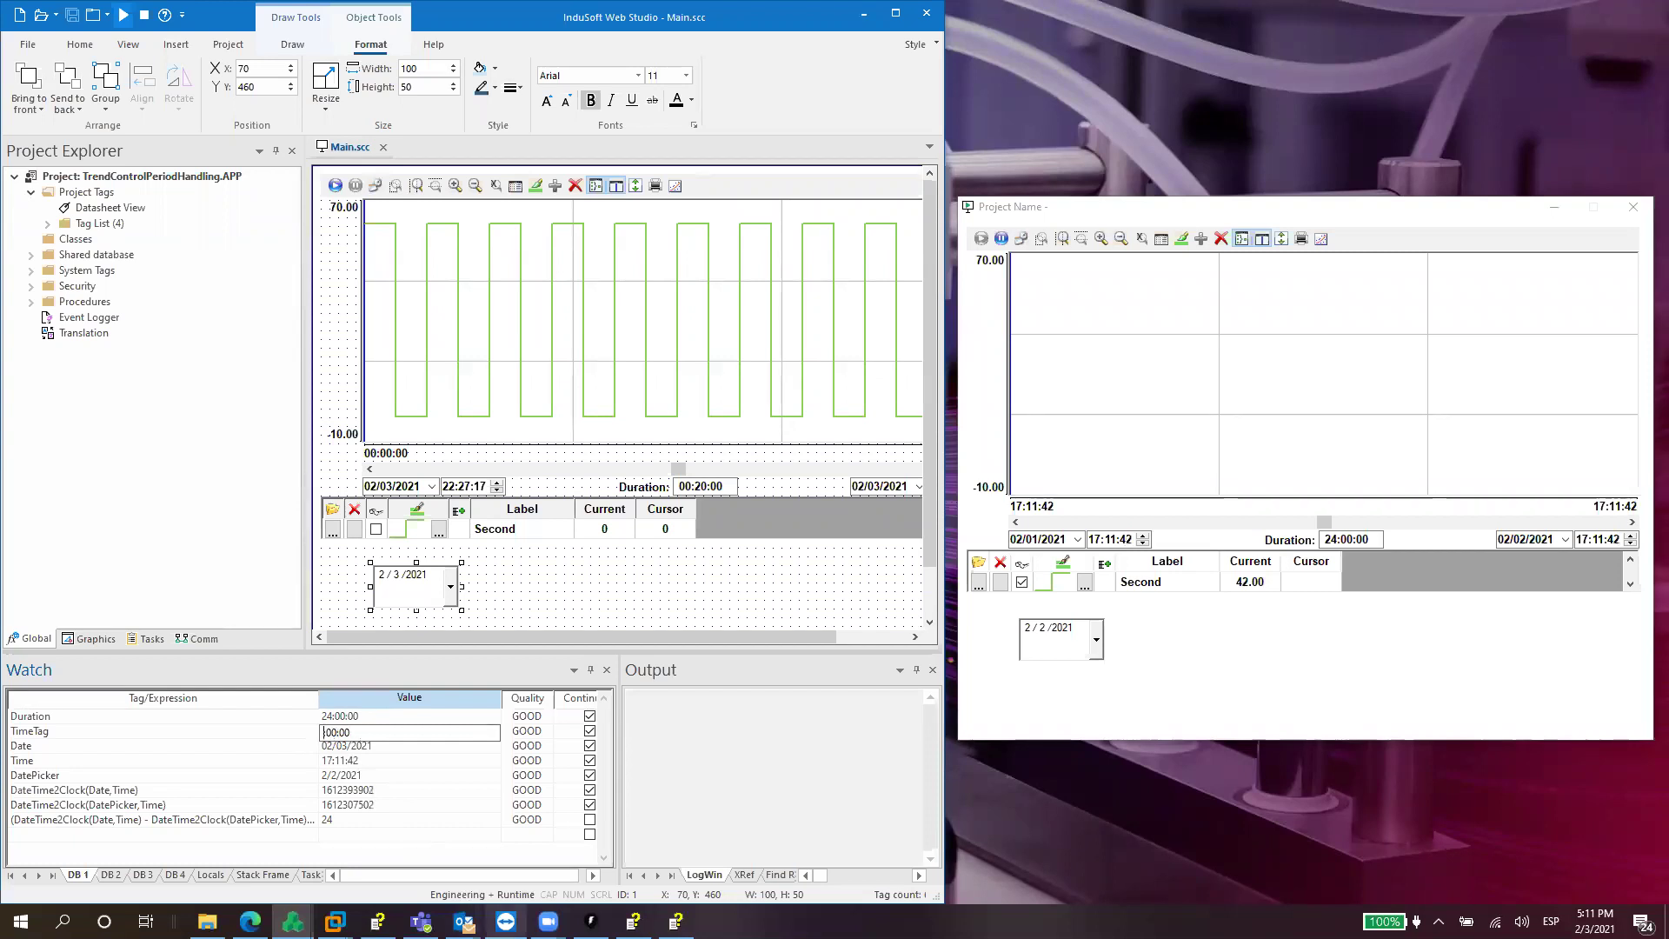
{"action": "key", "text": "Return"}
{"action": "mouse_move", "coordinate": [506, 921]}
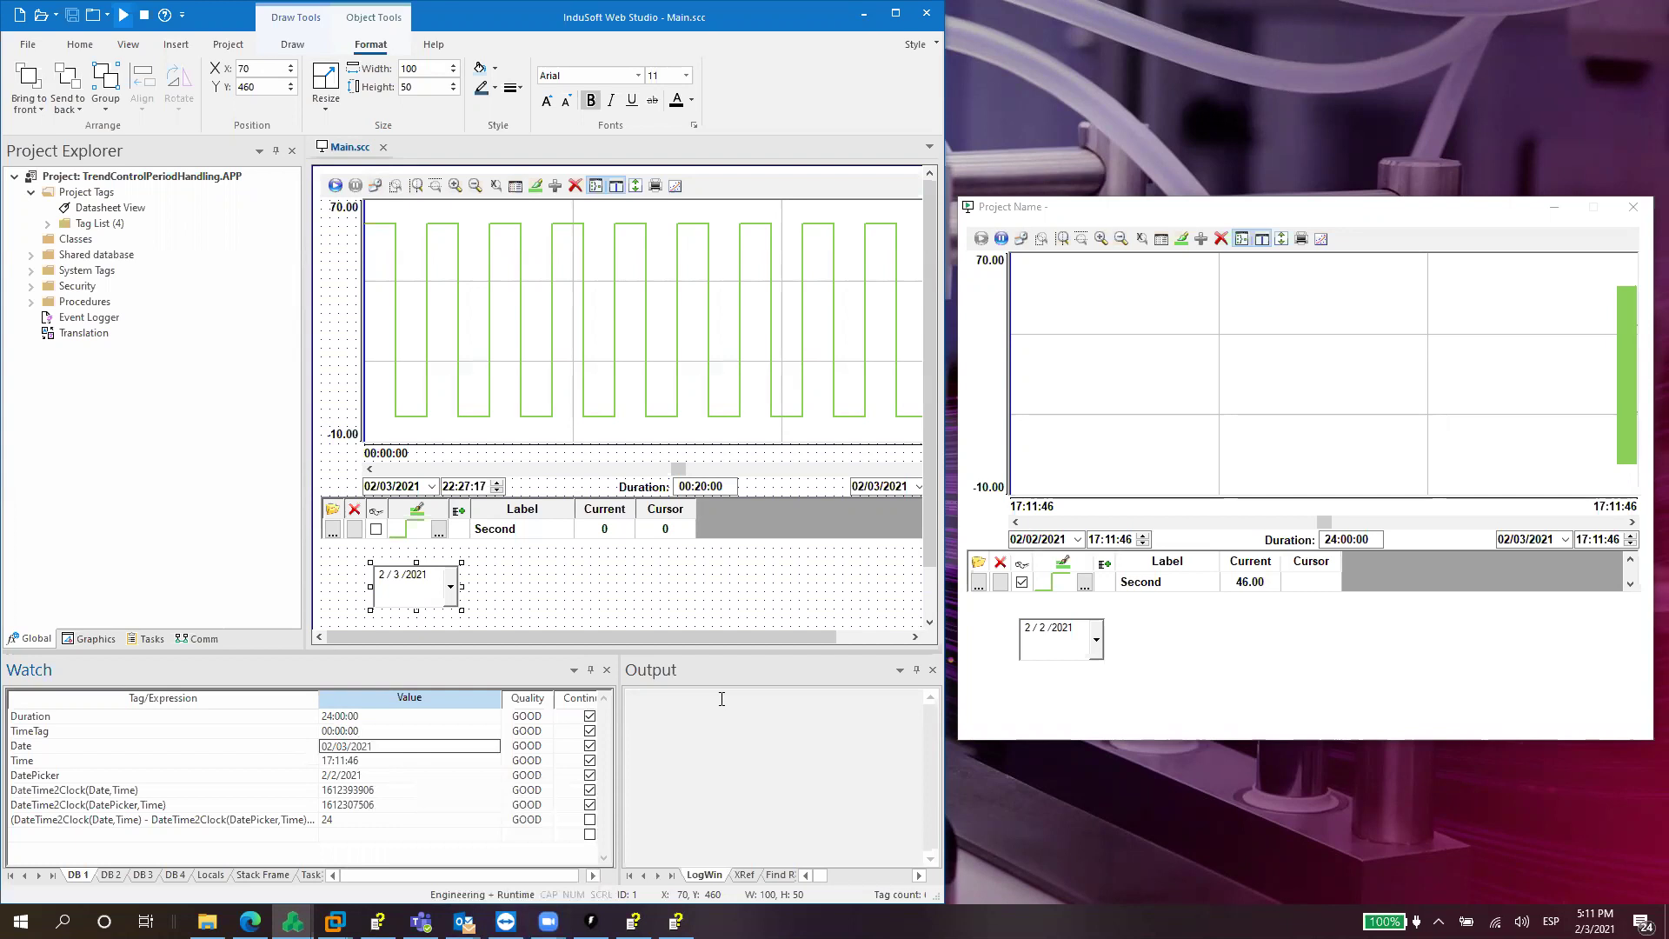
Set the watched Duration tag to 30:00:00.
{"action": "left_click", "coordinate": [335, 717]}
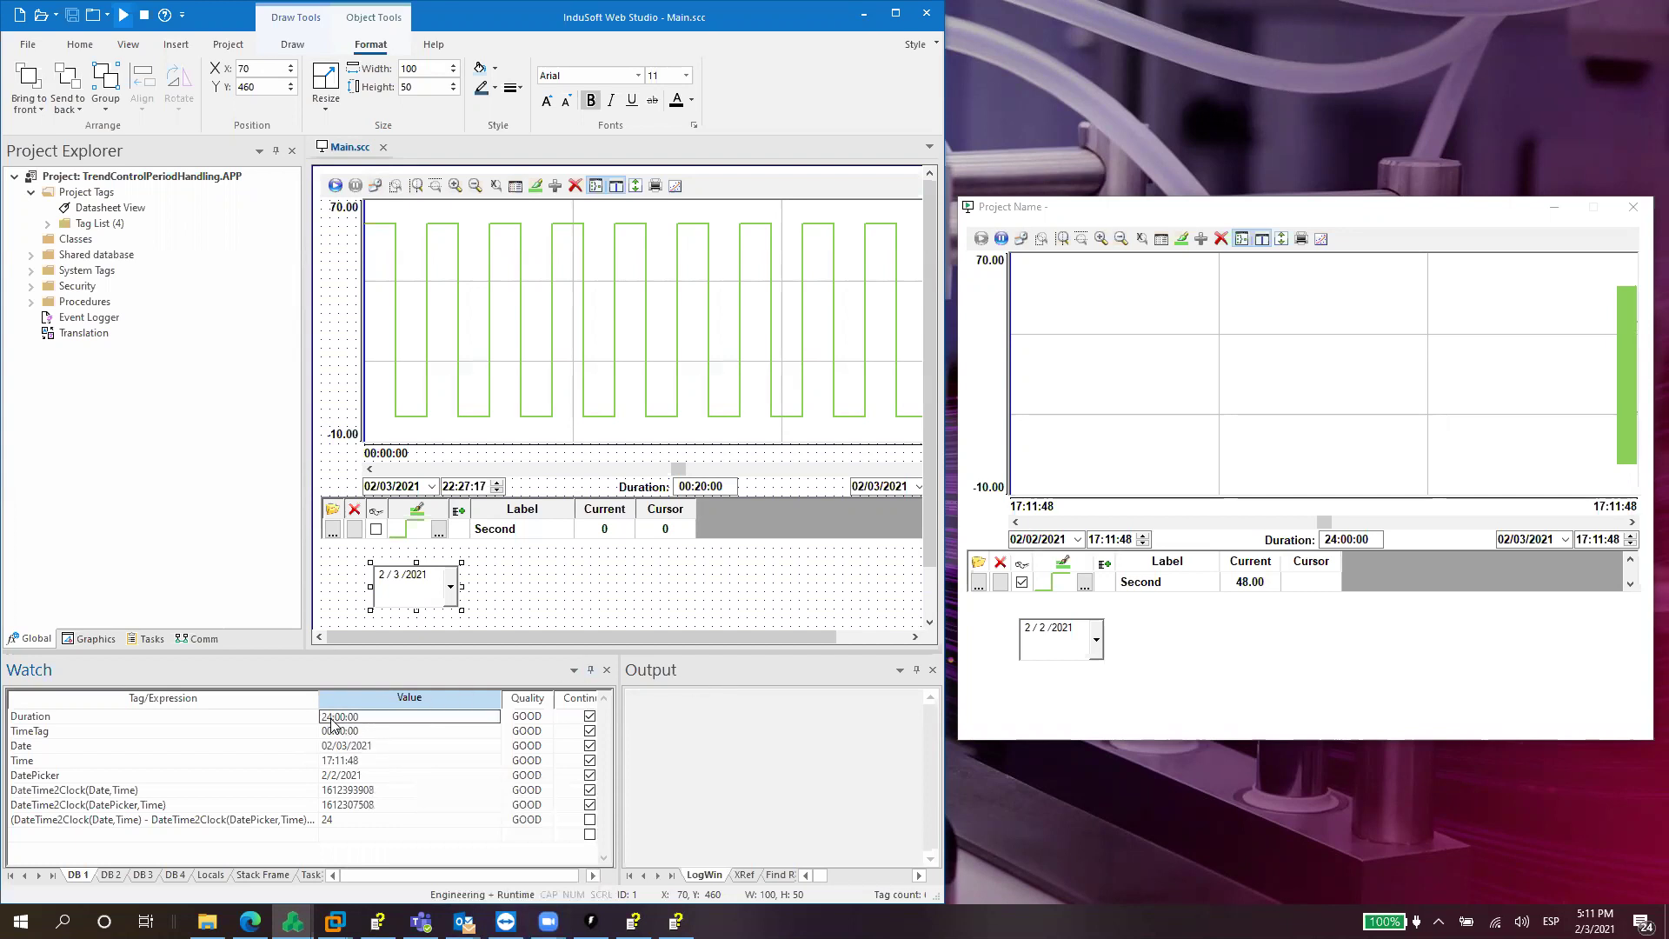
{"action": "key", "text": "BackSpace"}
{"action": "key", "text": "BackSpace"}
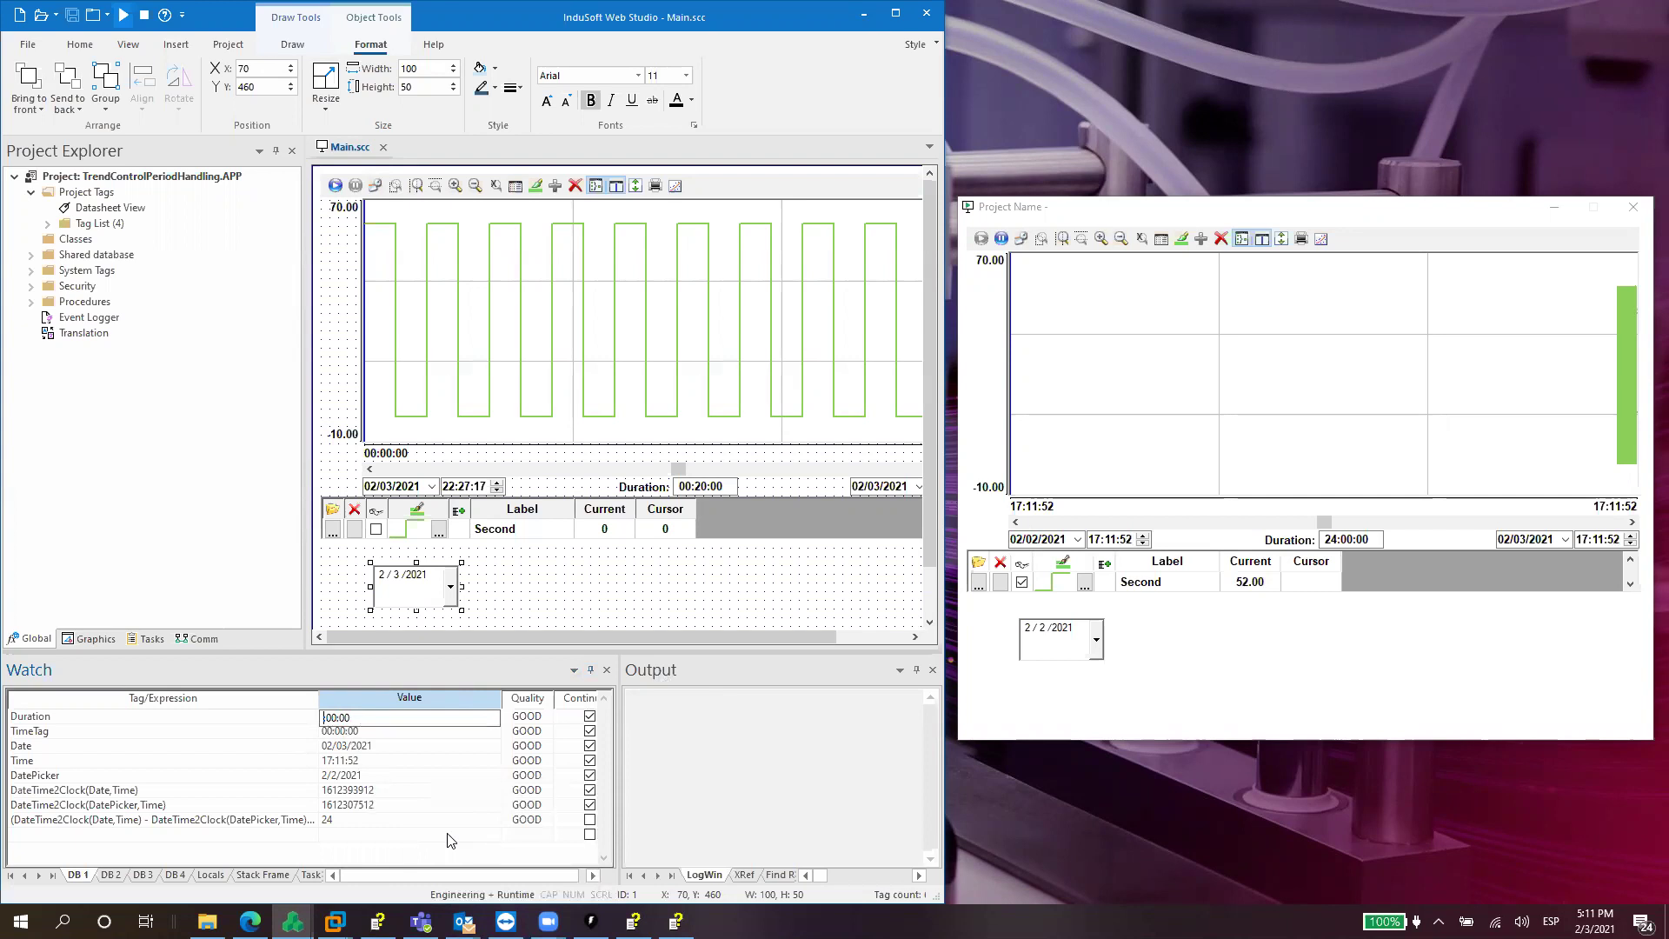
{"action": "type", "text": "230:"}
{"action": "key", "text": "Return"}
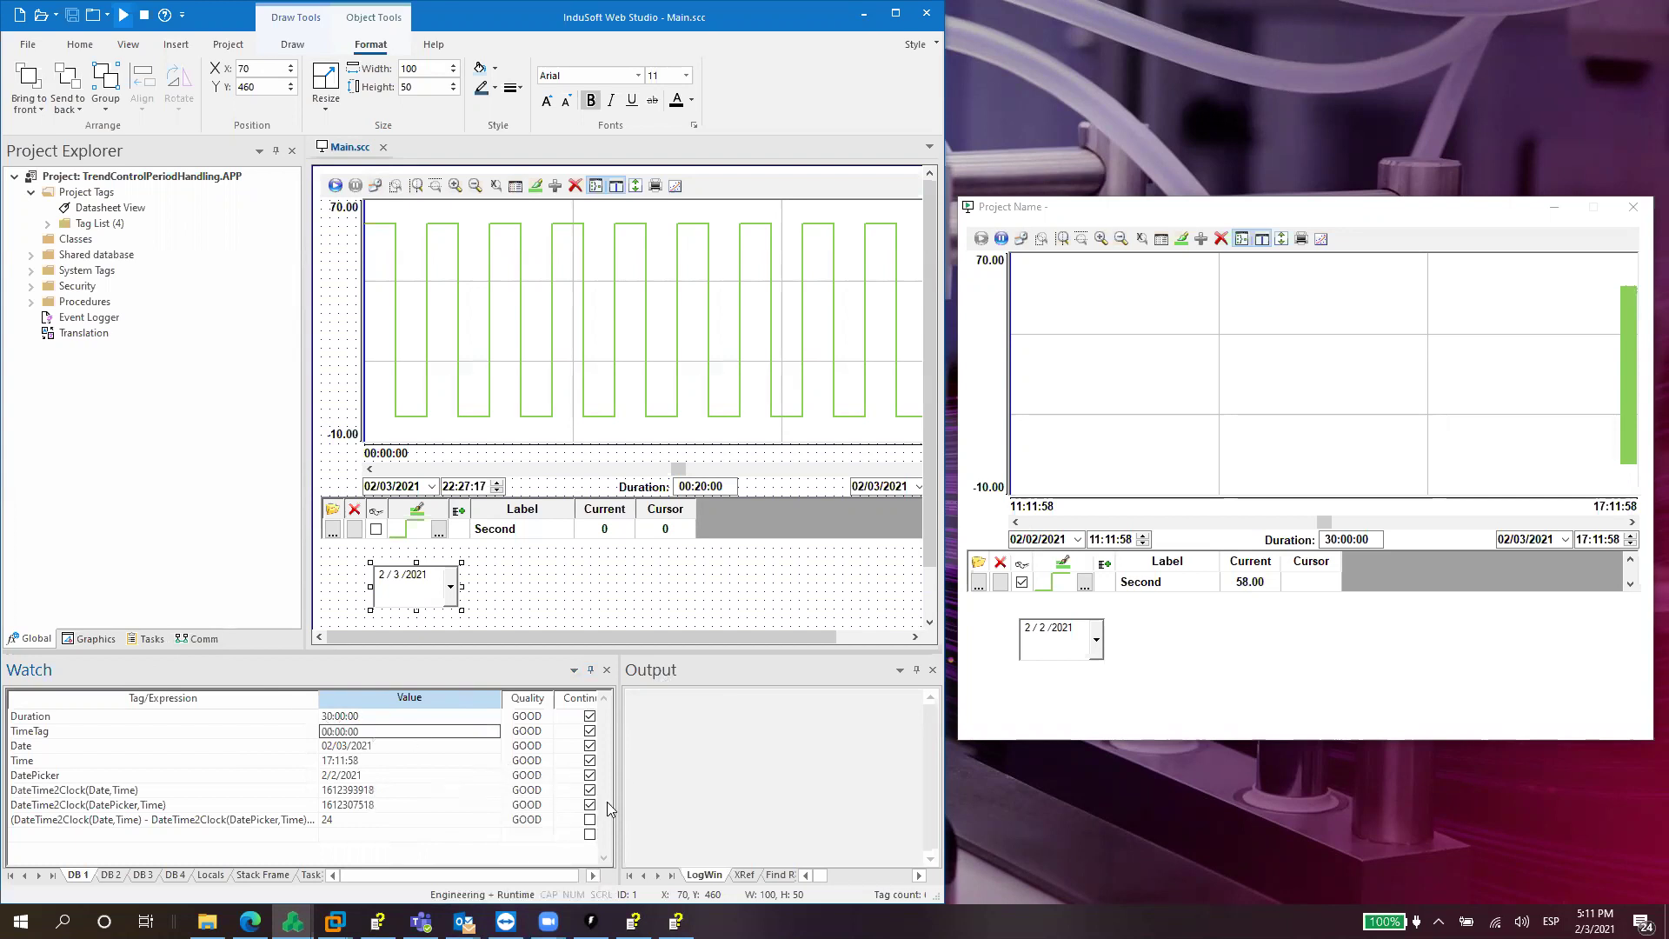
Set the watched Duration tag to 00:30:00 and pause the running trend so TimeTag takes its start date and time.
{"action": "left_click", "coordinate": [332, 718]}
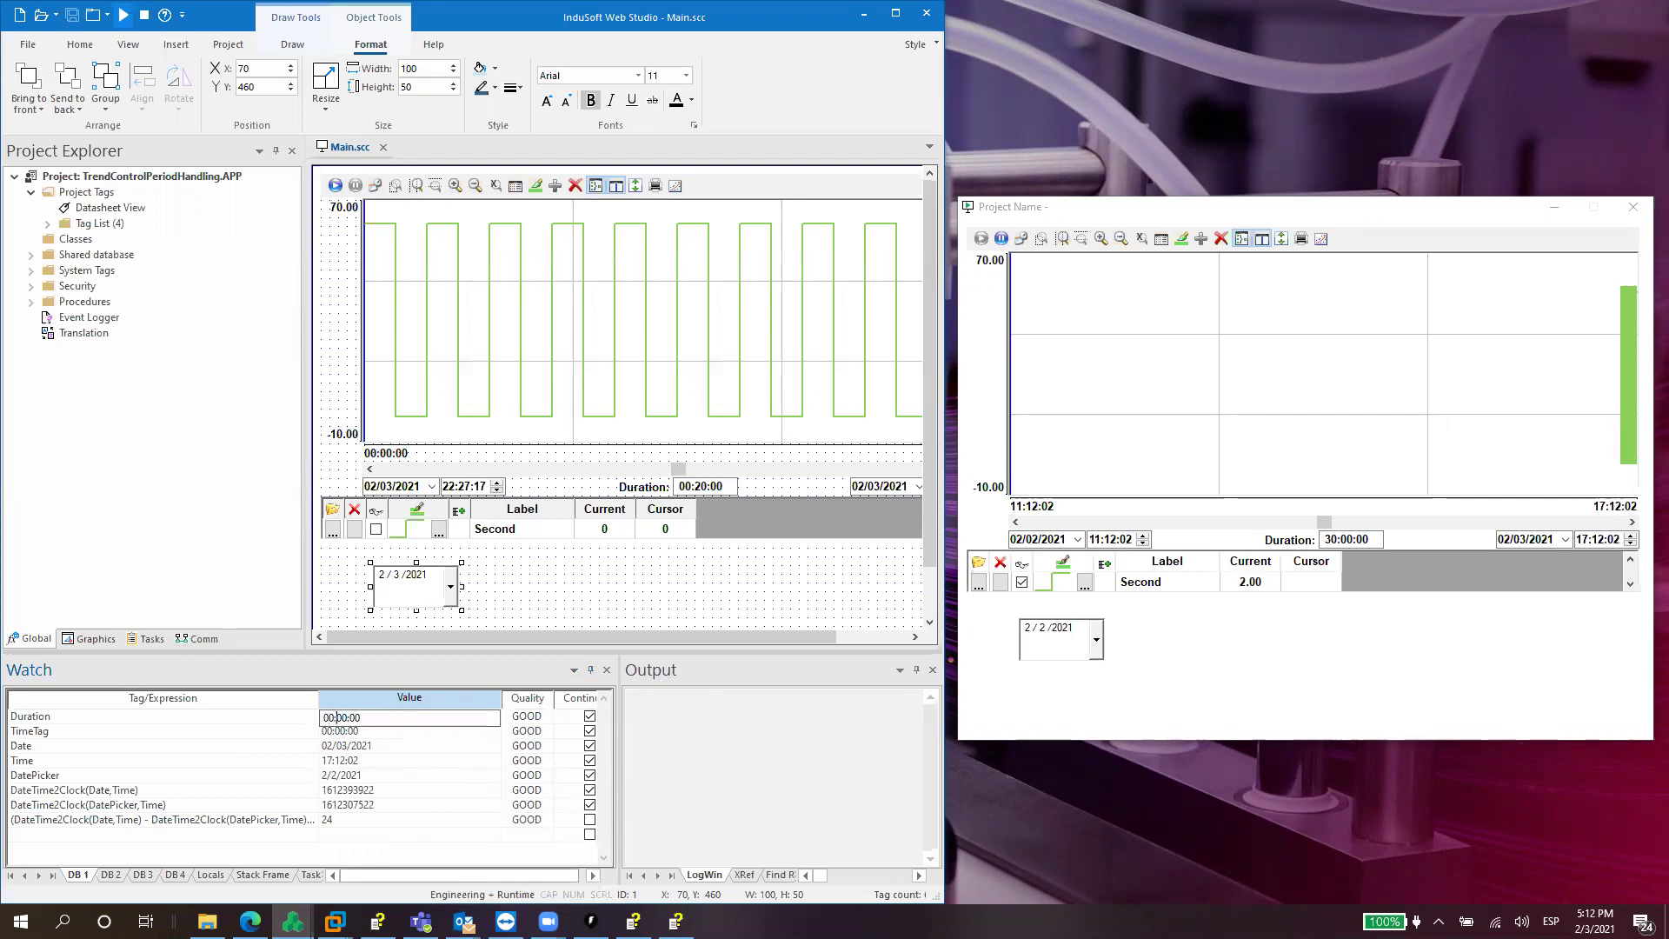
{"action": "key", "text": "Return"}
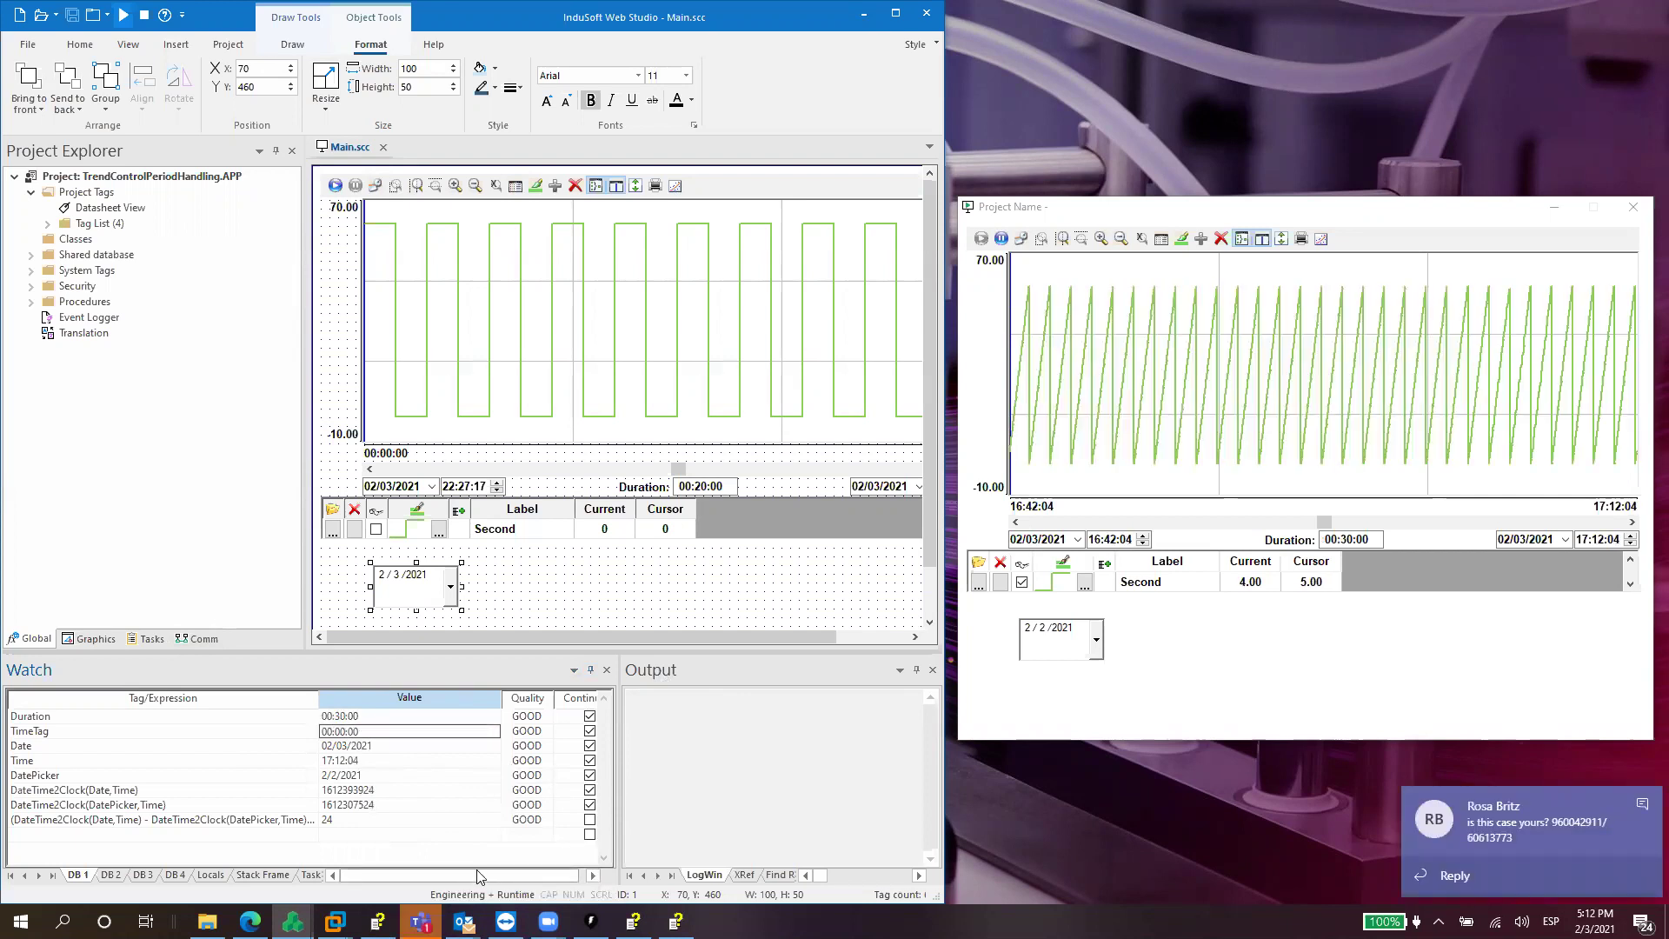
{"action": "left_click", "coordinate": [41, 733]}
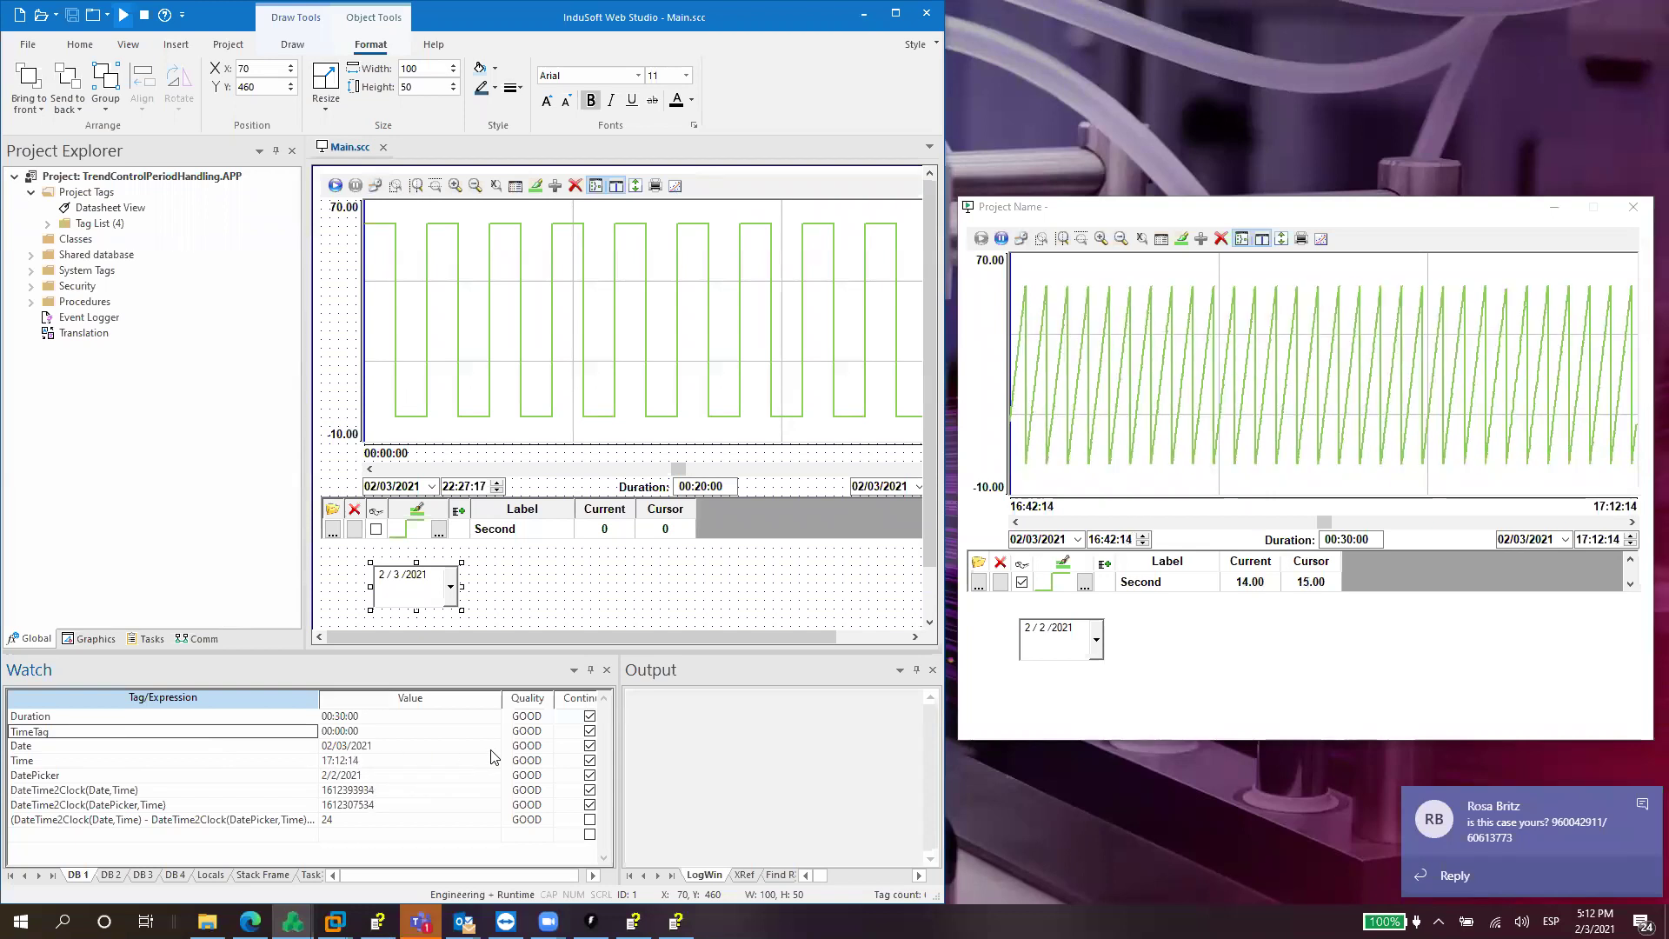
{"action": "left_click", "coordinate": [1004, 241]}
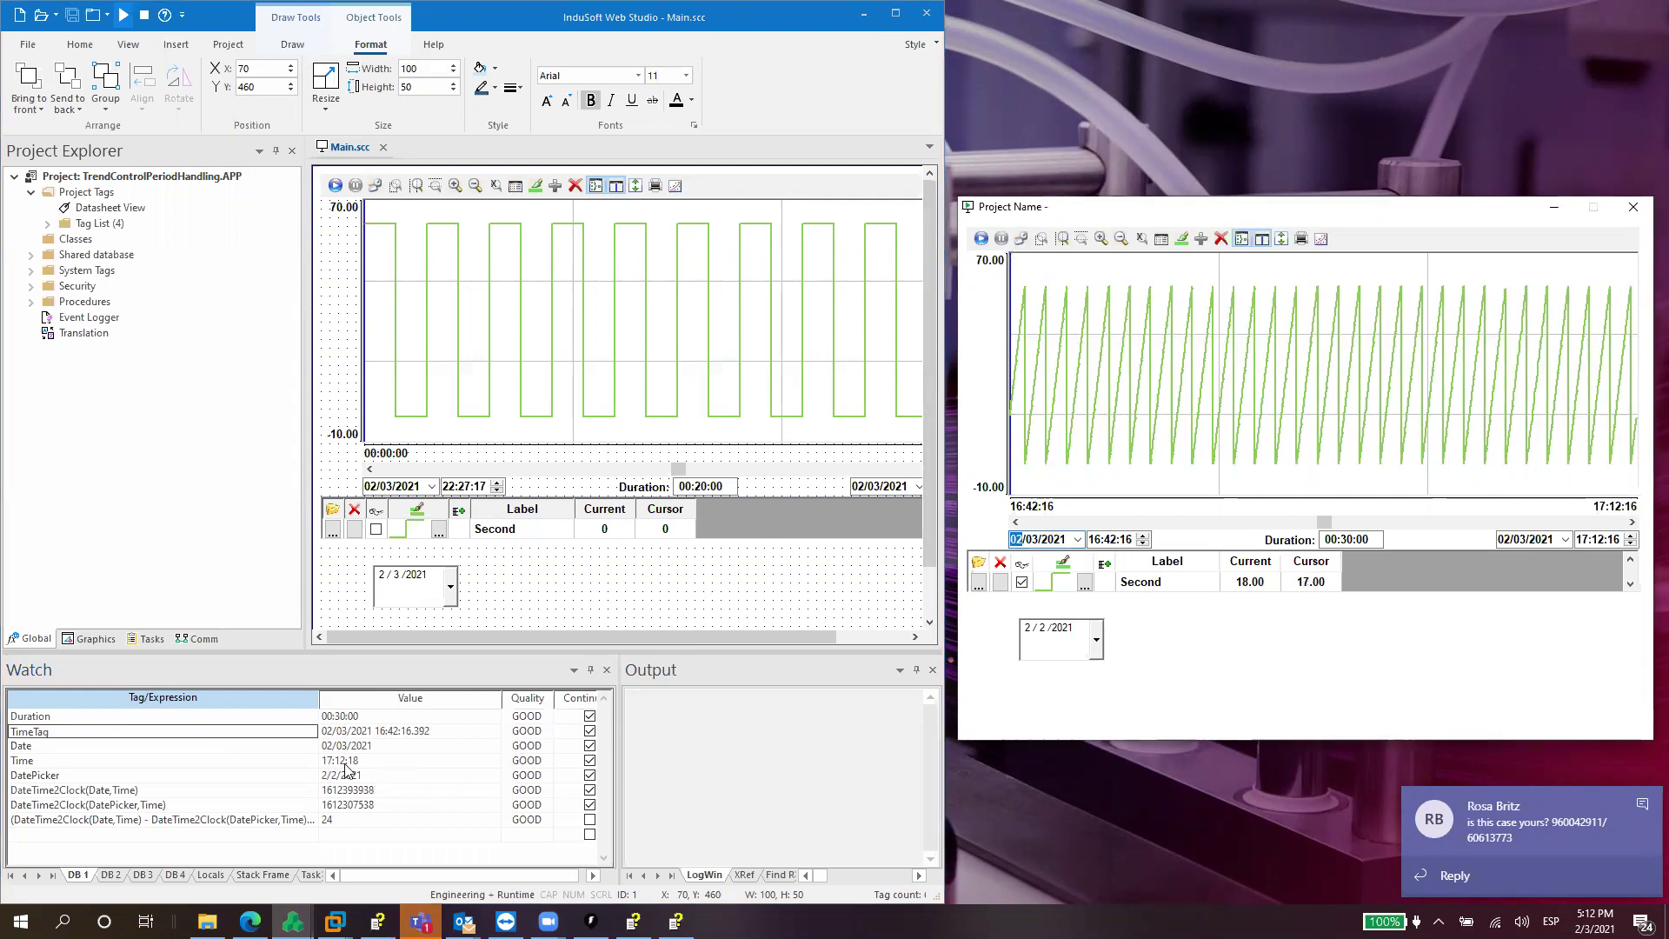
Set the watched TimeTag to 02/03/2021 16:00:00 to give the paused trend a fixed start.
{"action": "left_click", "coordinate": [364, 732]}
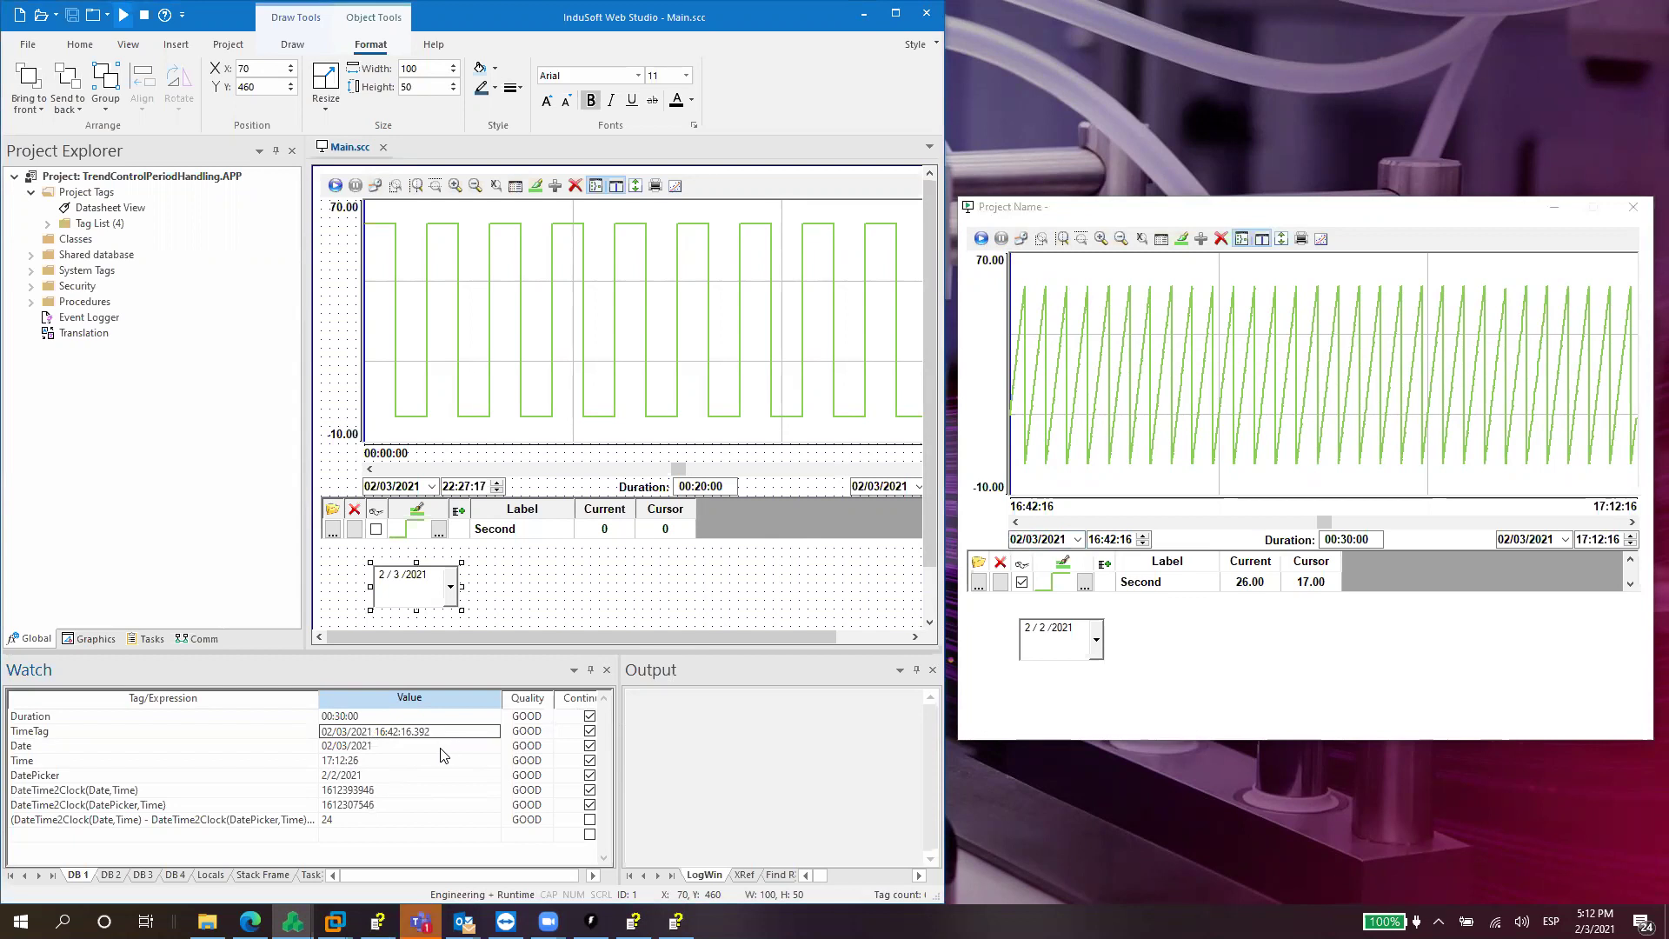
{"action": "left_click", "coordinate": [351, 719]}
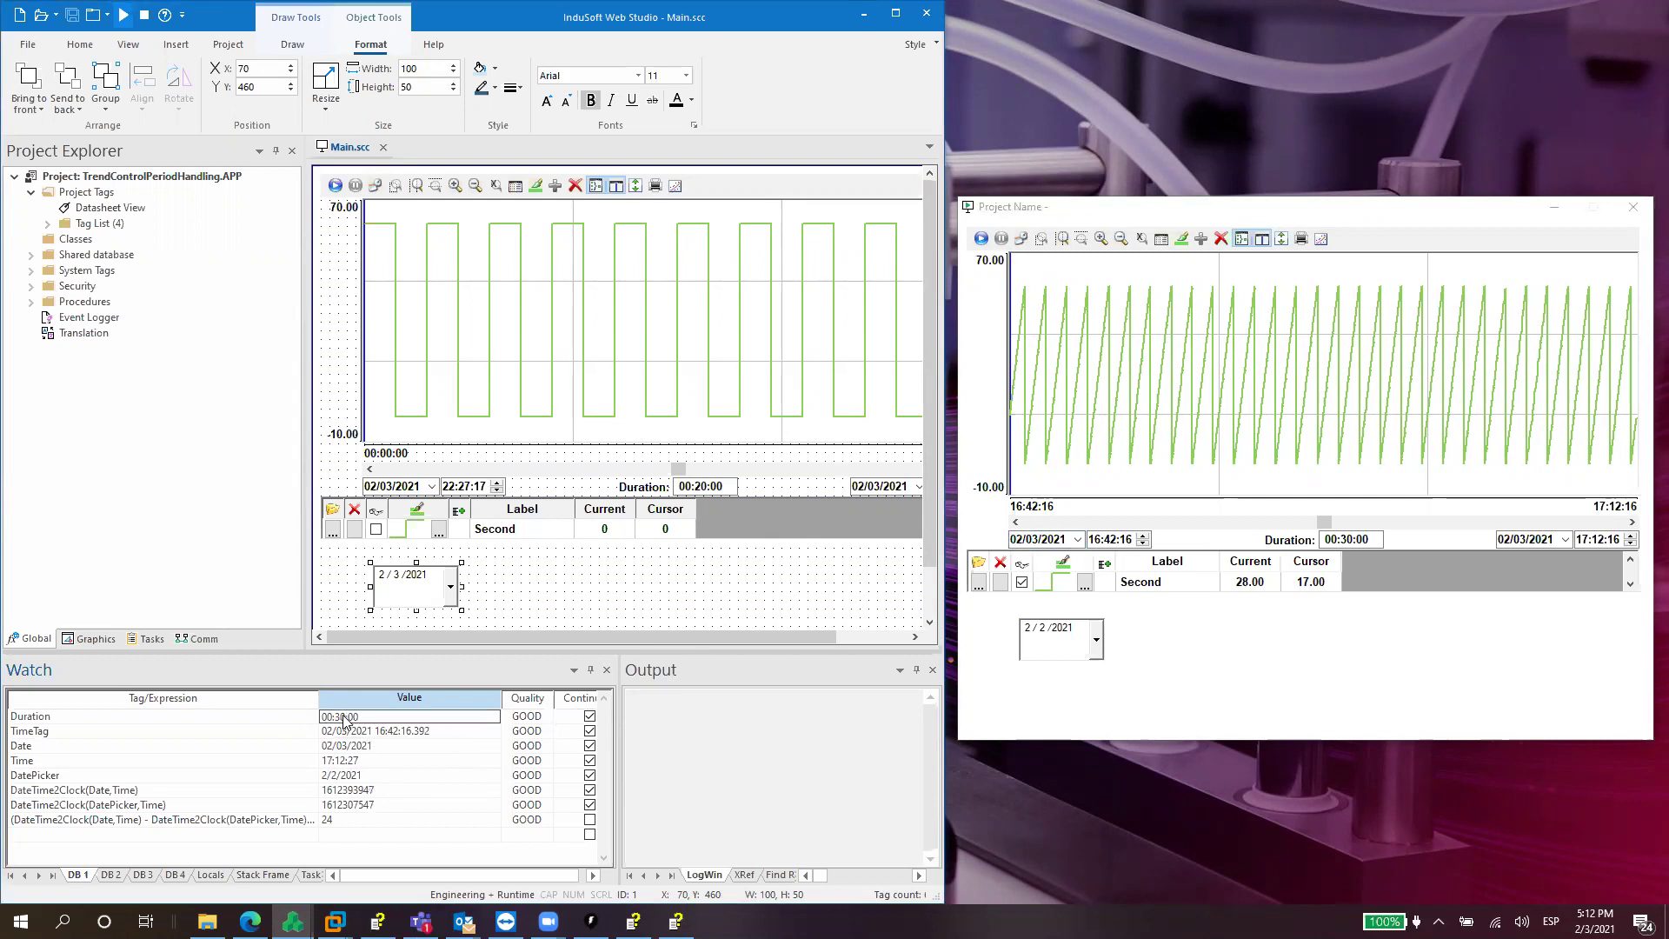
{"action": "left_click", "coordinate": [403, 735]}
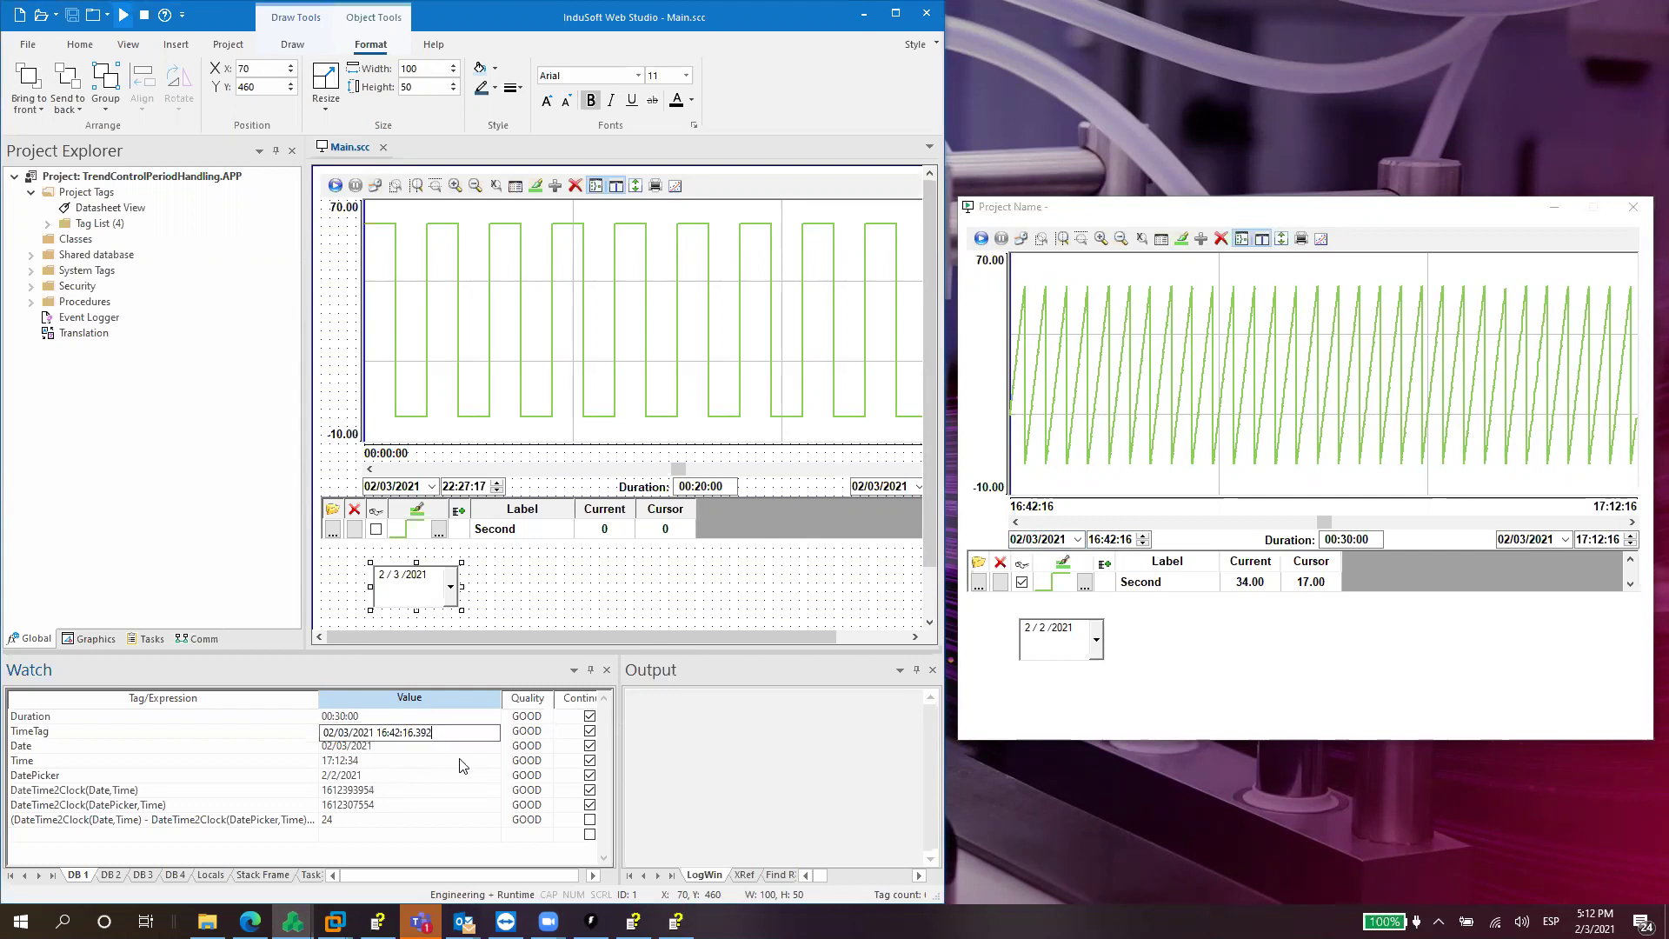
{"action": "key", "text": "BackSpace"}
{"action": "key", "text": "BackSpace"}
{"action": "key", "text": "BackSpace"}
{"action": "type", "text": "00:00"}
{"action": "key", "text": "Return"}
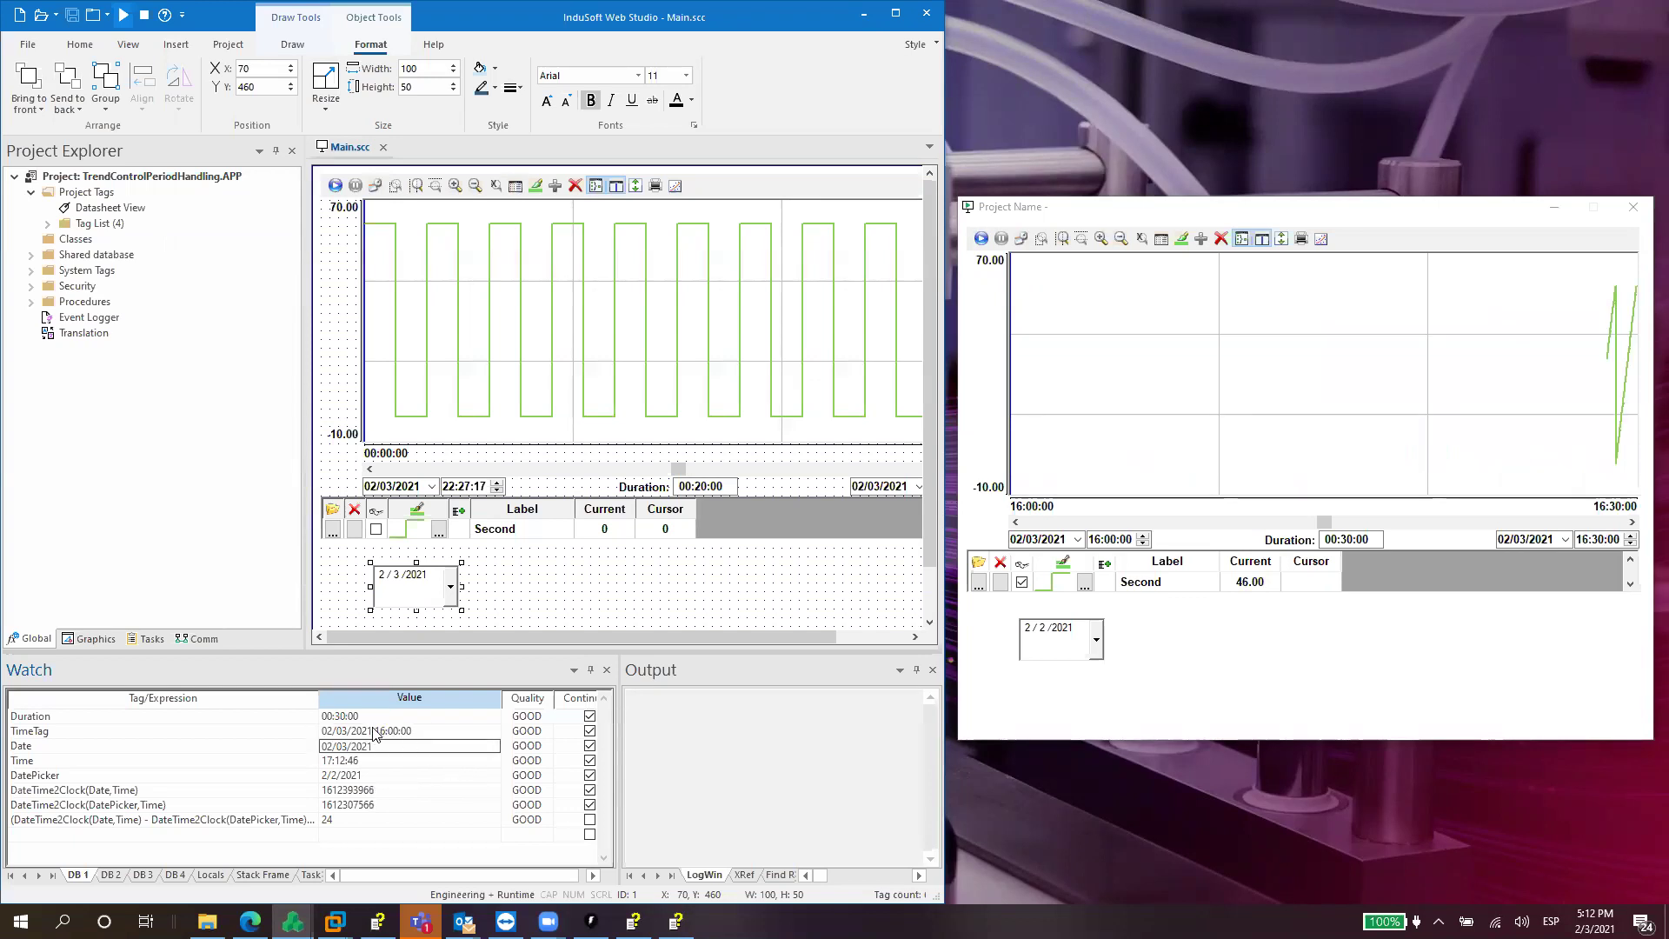
Set the watched Duration tag to 01:00:00 and return the running trend to live updating.
{"action": "left_click", "coordinate": [344, 718]}
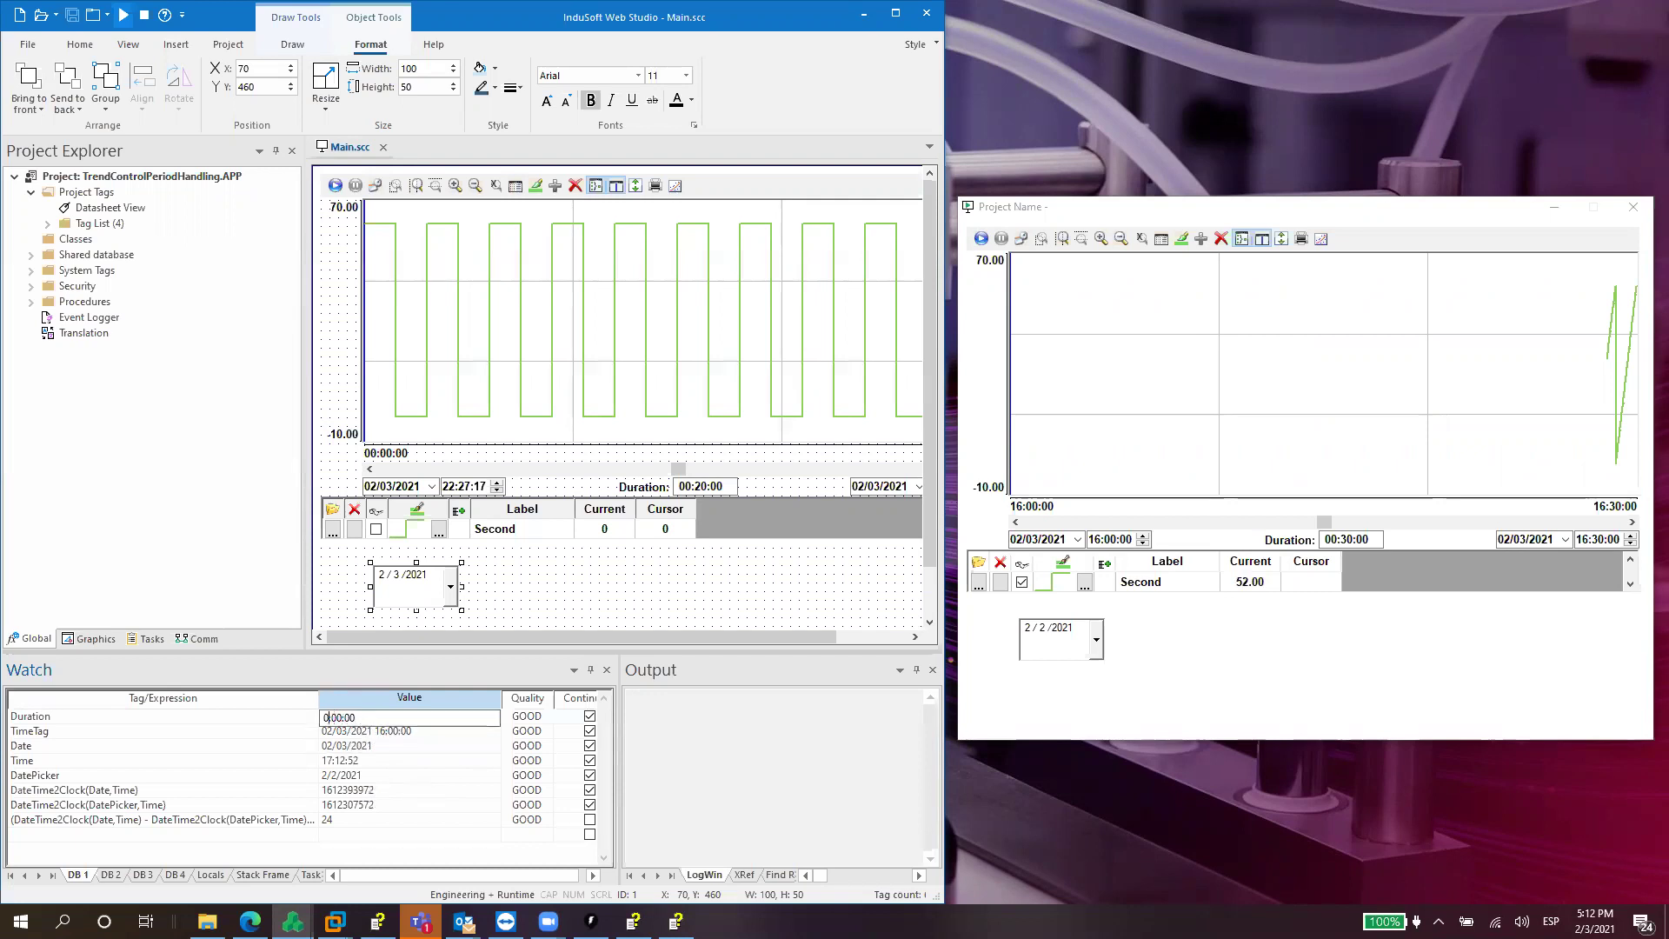
{"action": "key", "text": "Return"}
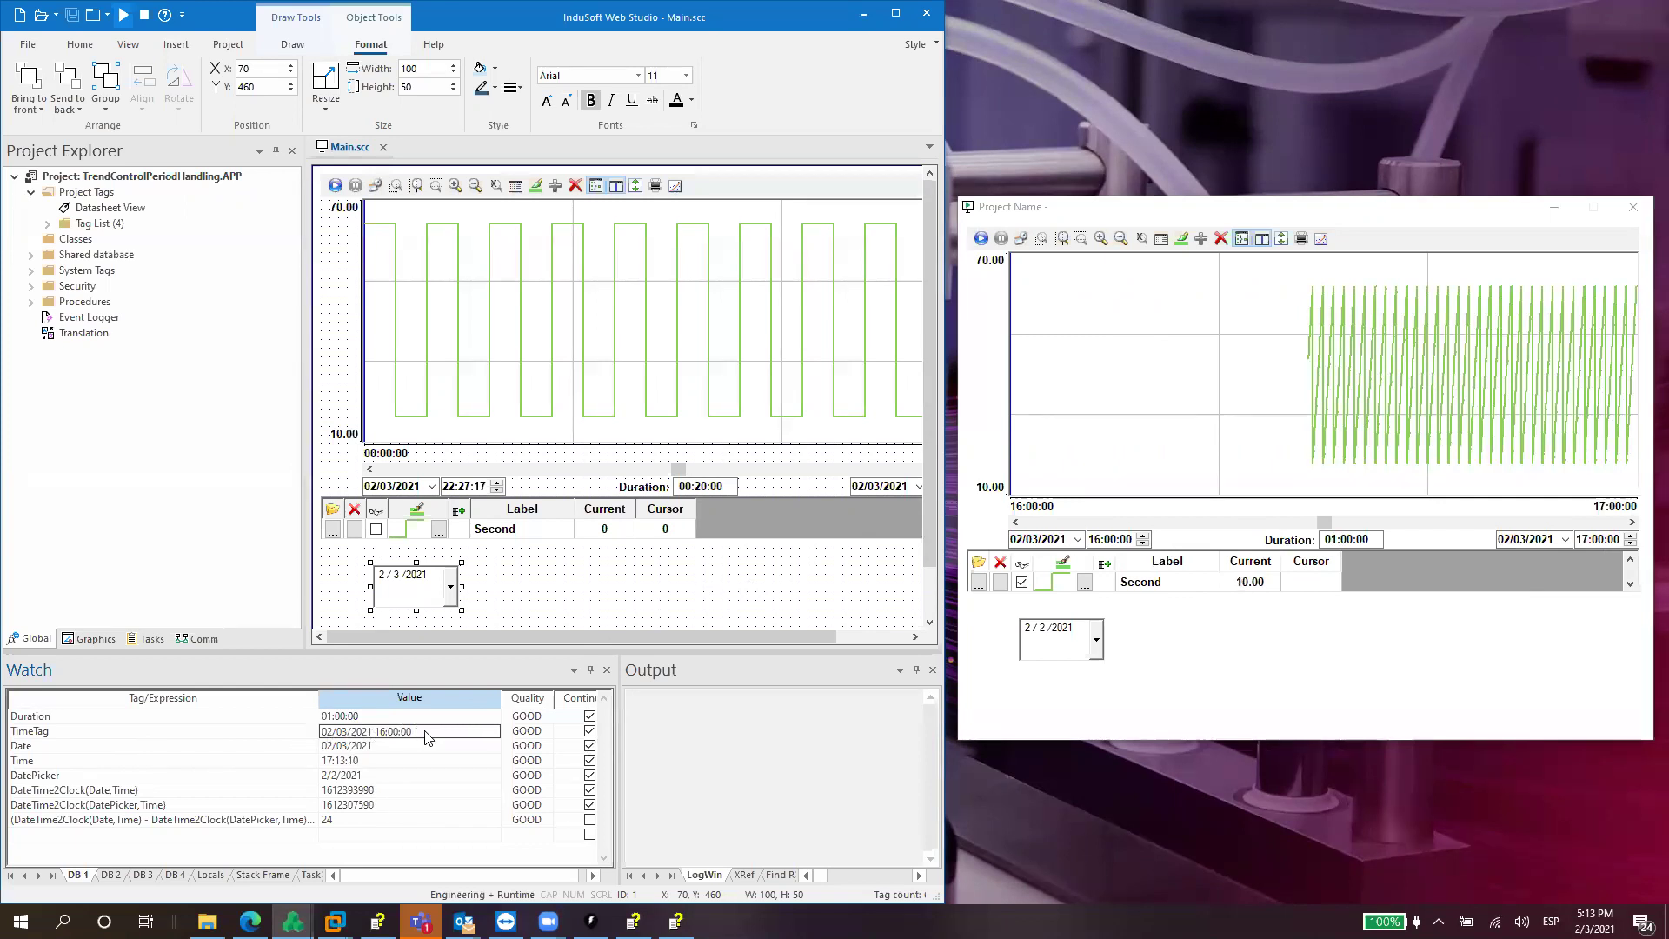
{"action": "left_click", "coordinate": [980, 239]}
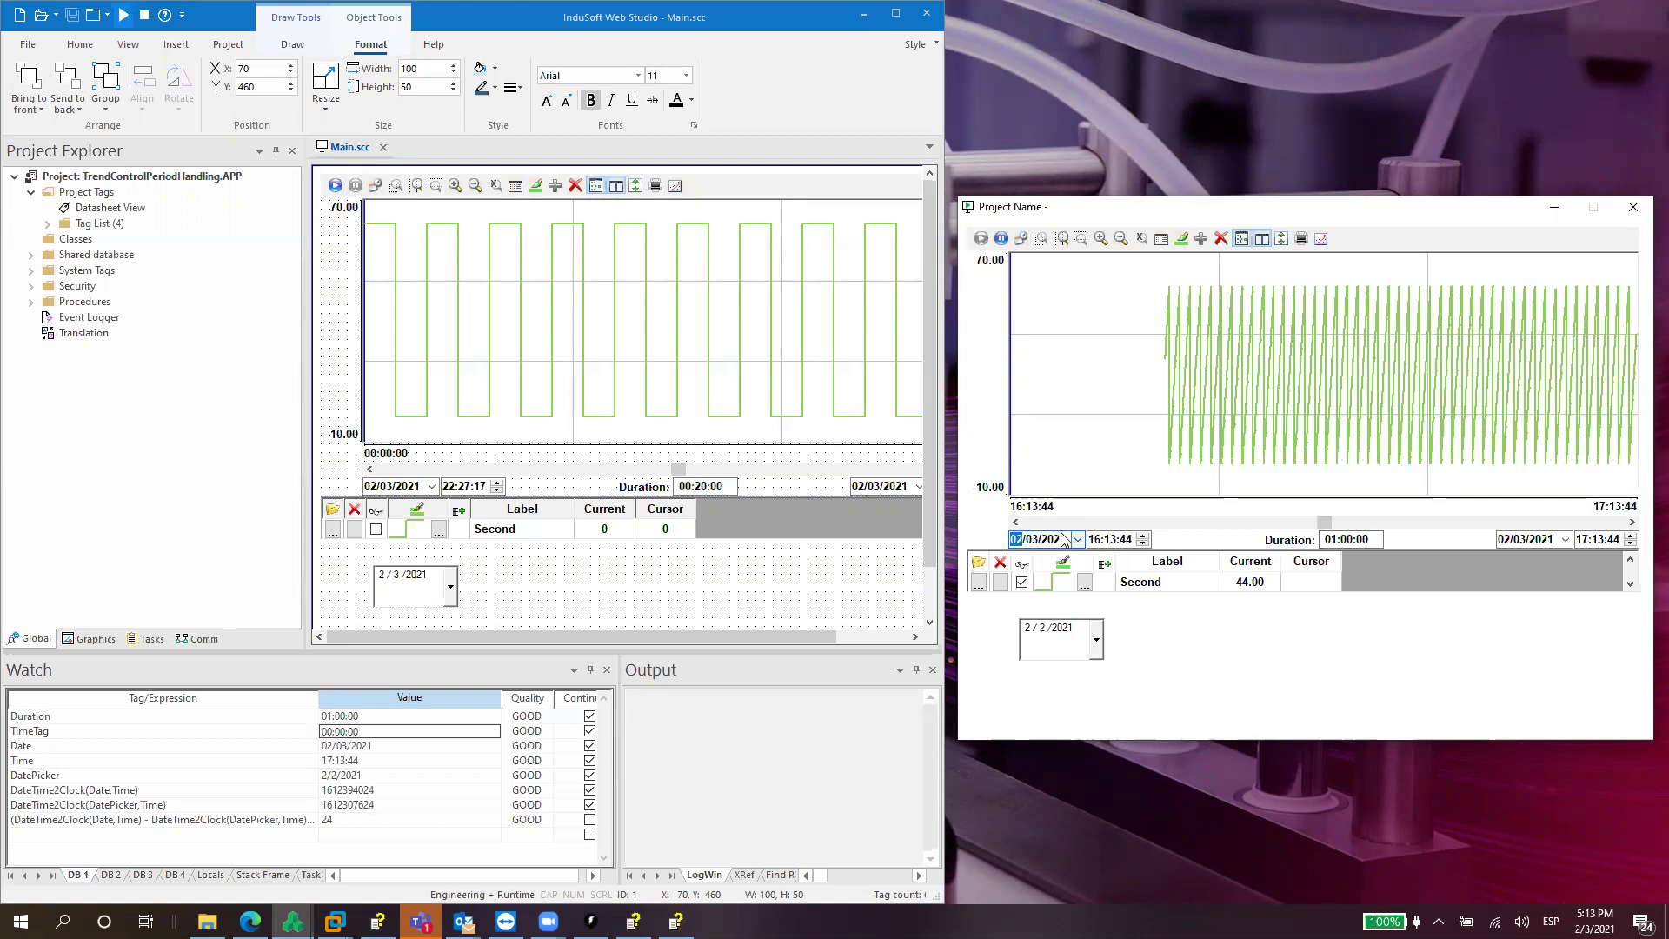
Look at the running date picker's calendar and review the period type, duration and time tags in the trend control's axes settings.
{"action": "left_click", "coordinate": [1095, 642]}
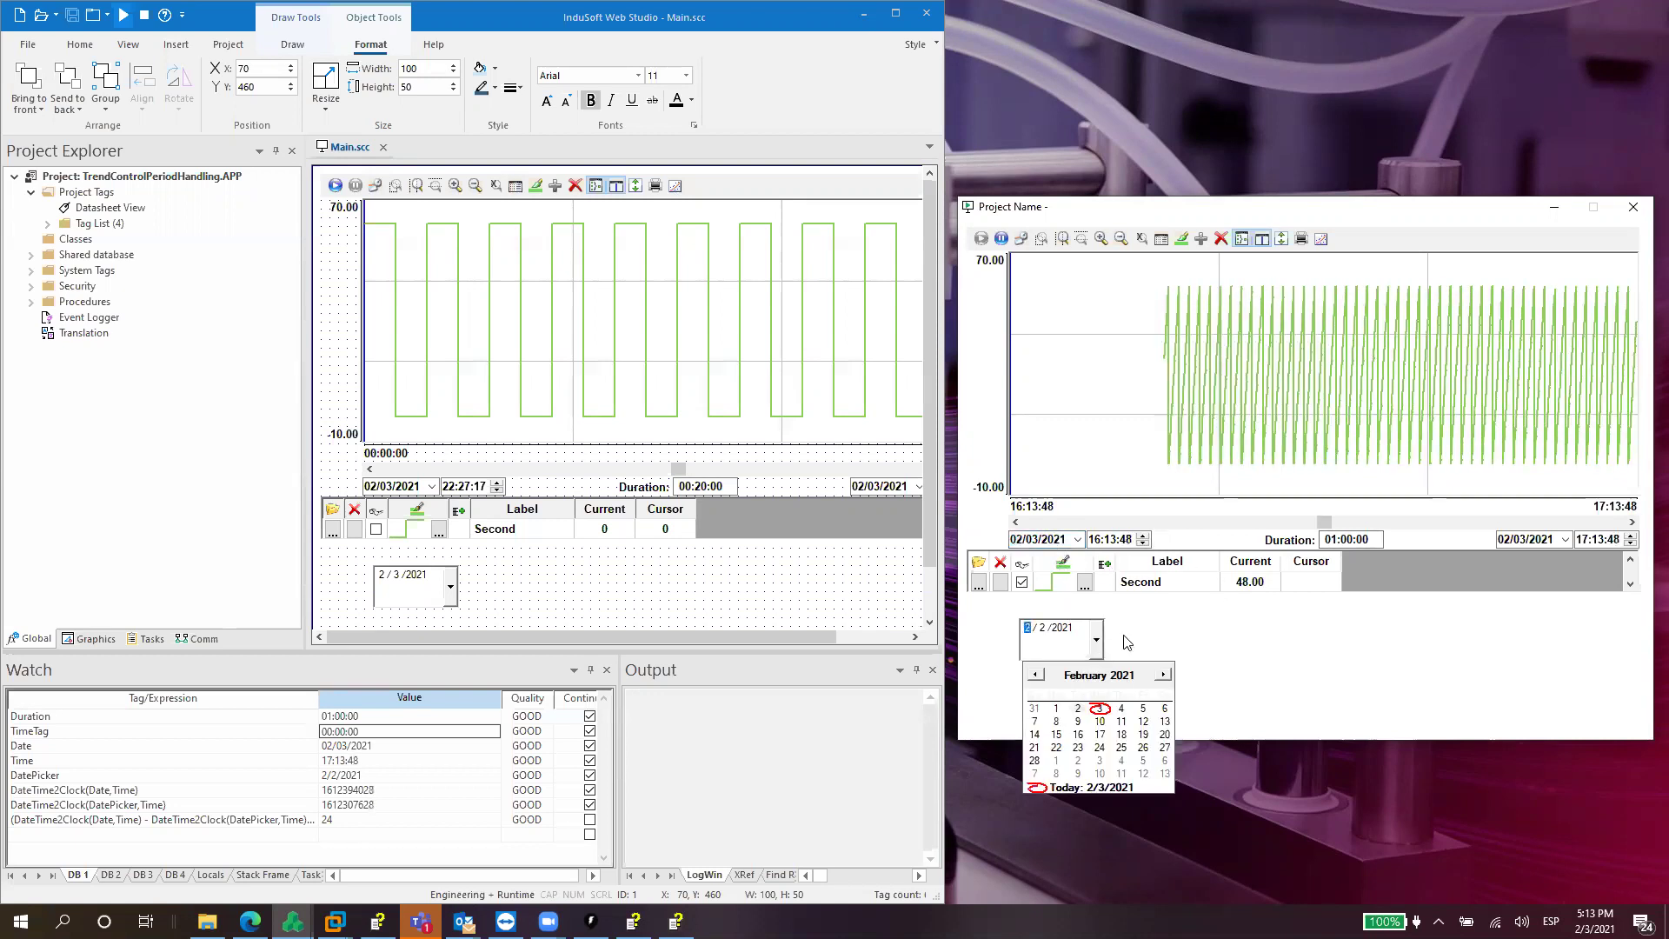
{"action": "left_click", "coordinate": [1127, 642]}
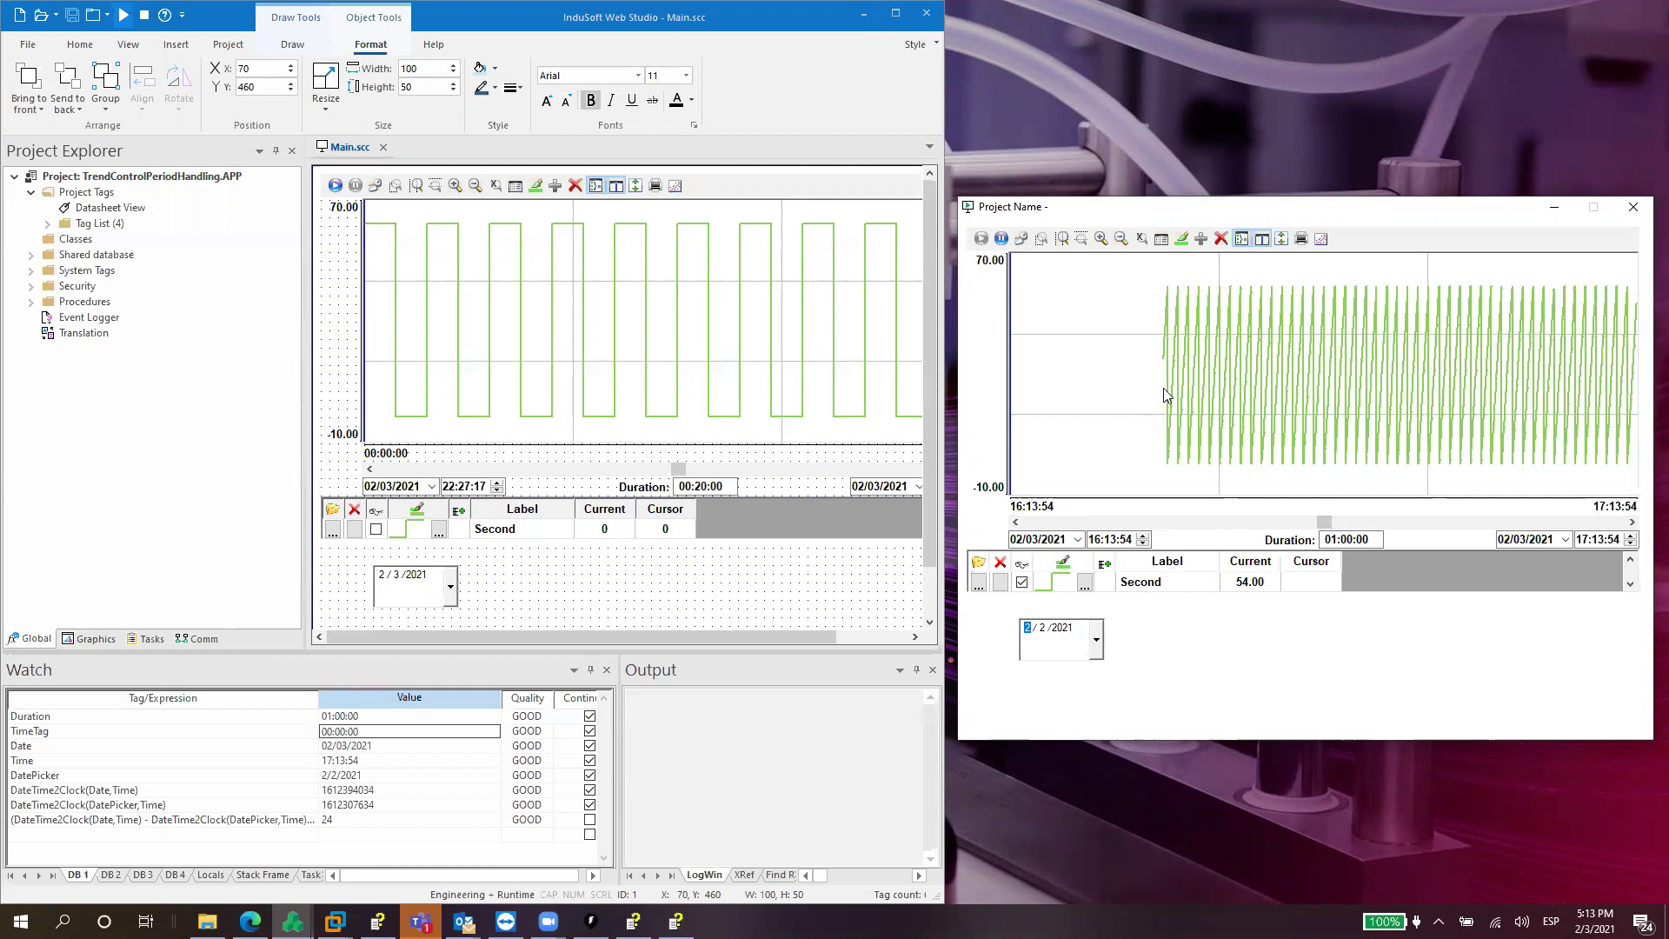
{"action": "left_click", "coordinate": [670, 399]}
{"action": "double_click", "coordinate": [670, 399]}
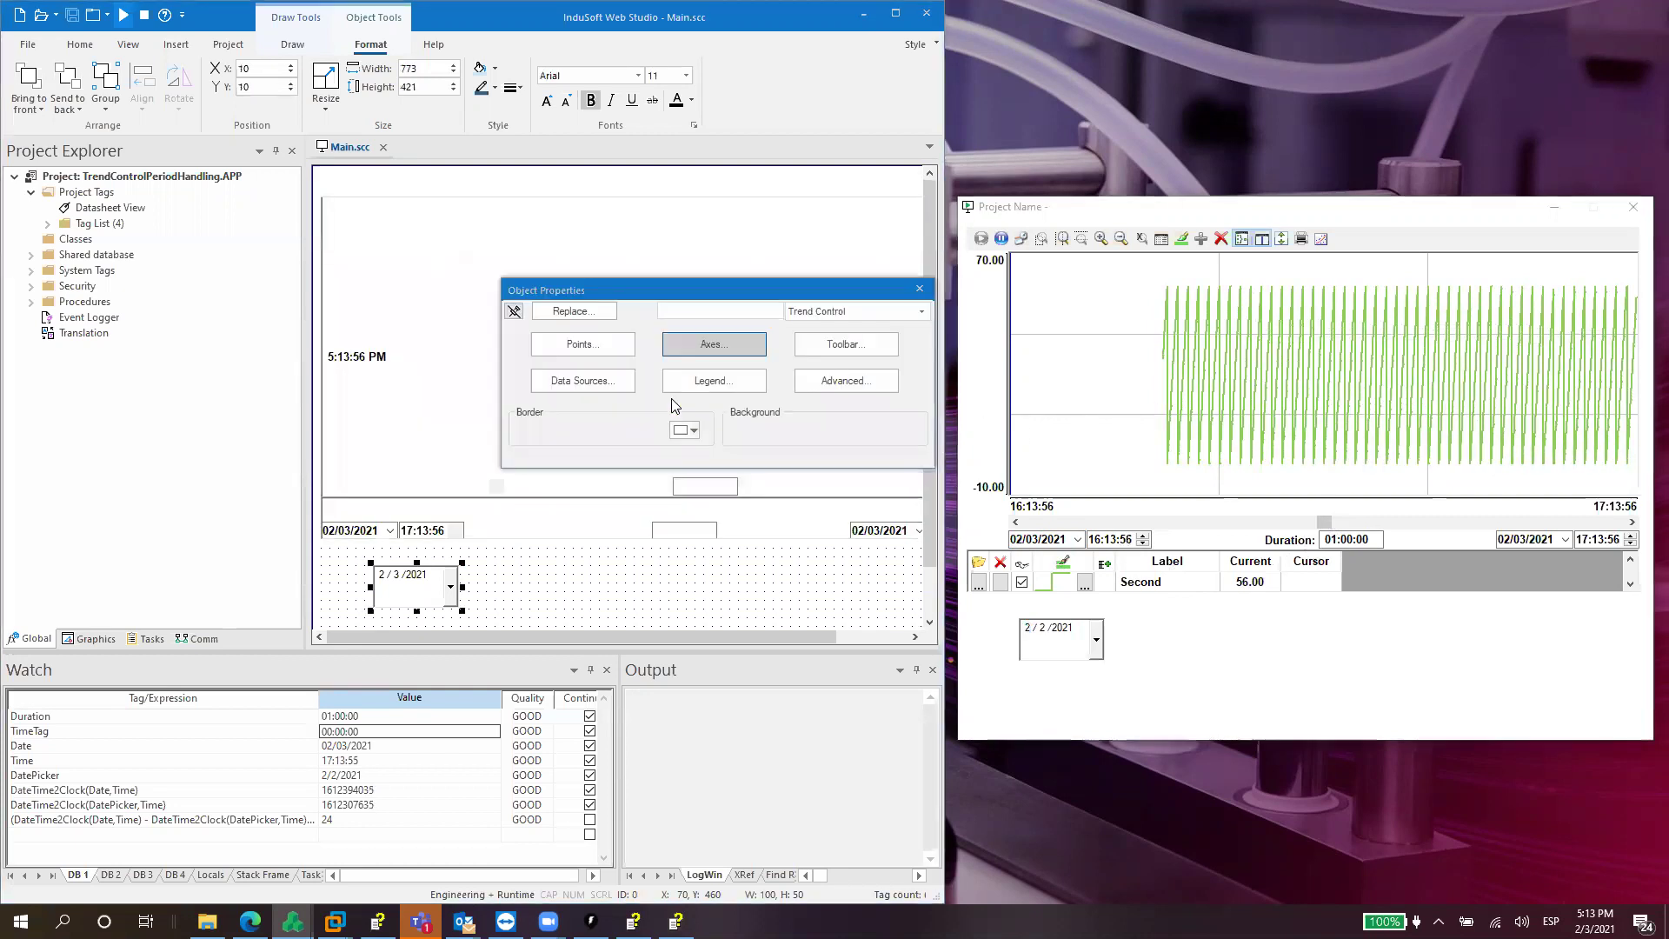
{"action": "left_click", "coordinate": [714, 347]}
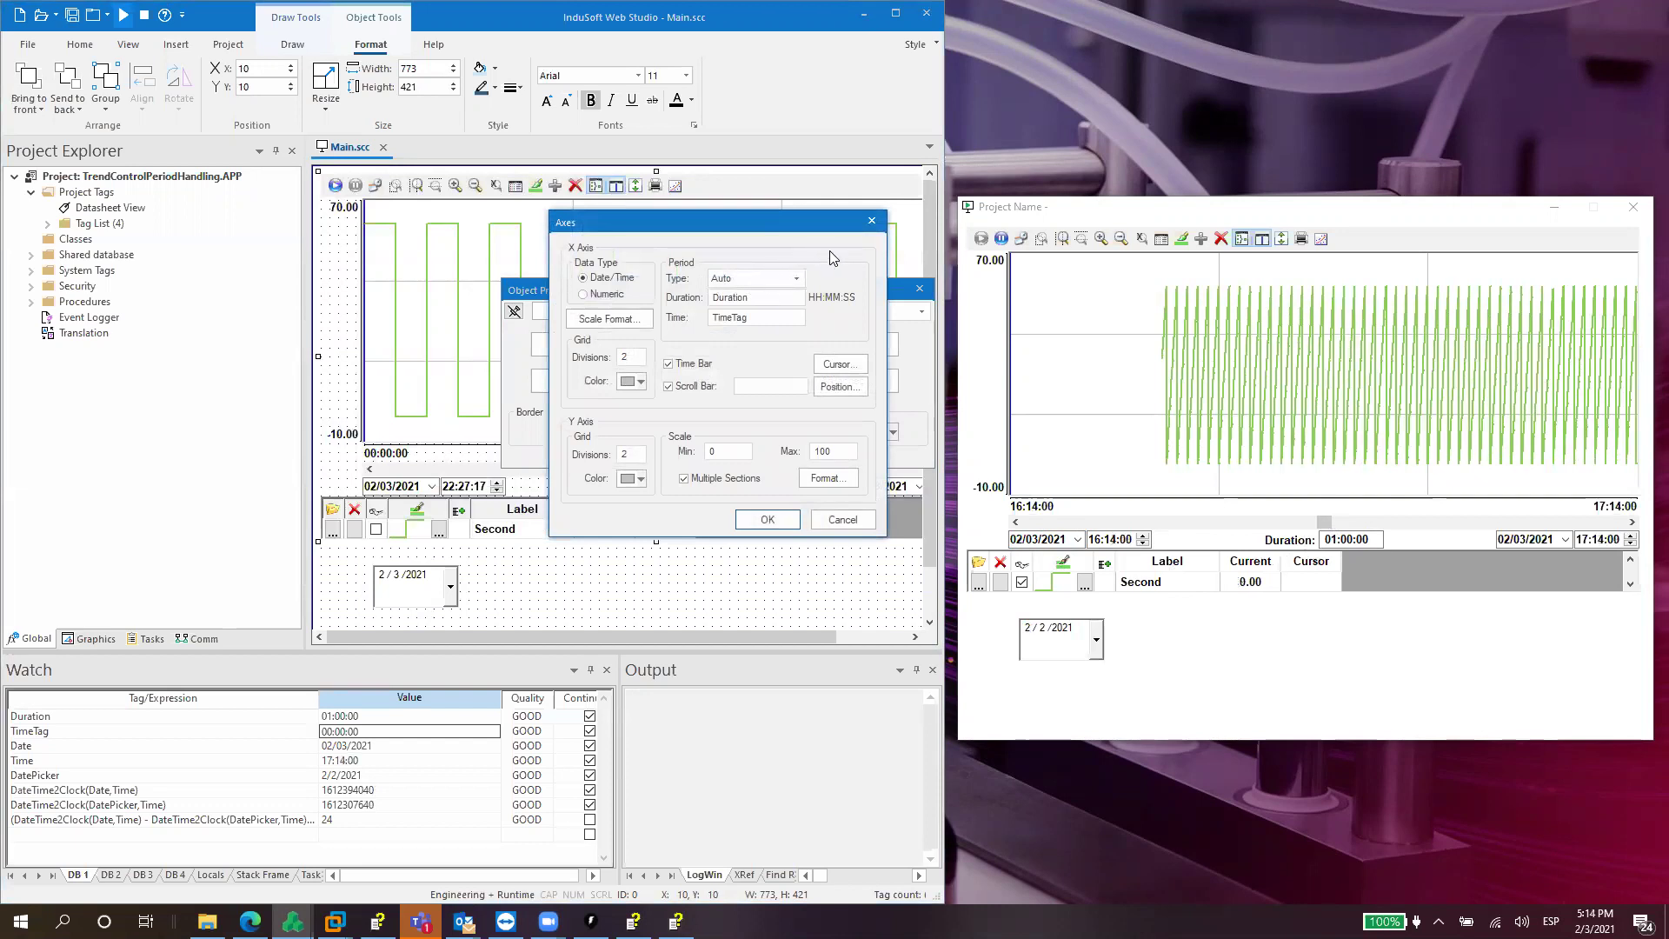
{"action": "left_click", "coordinate": [875, 223]}
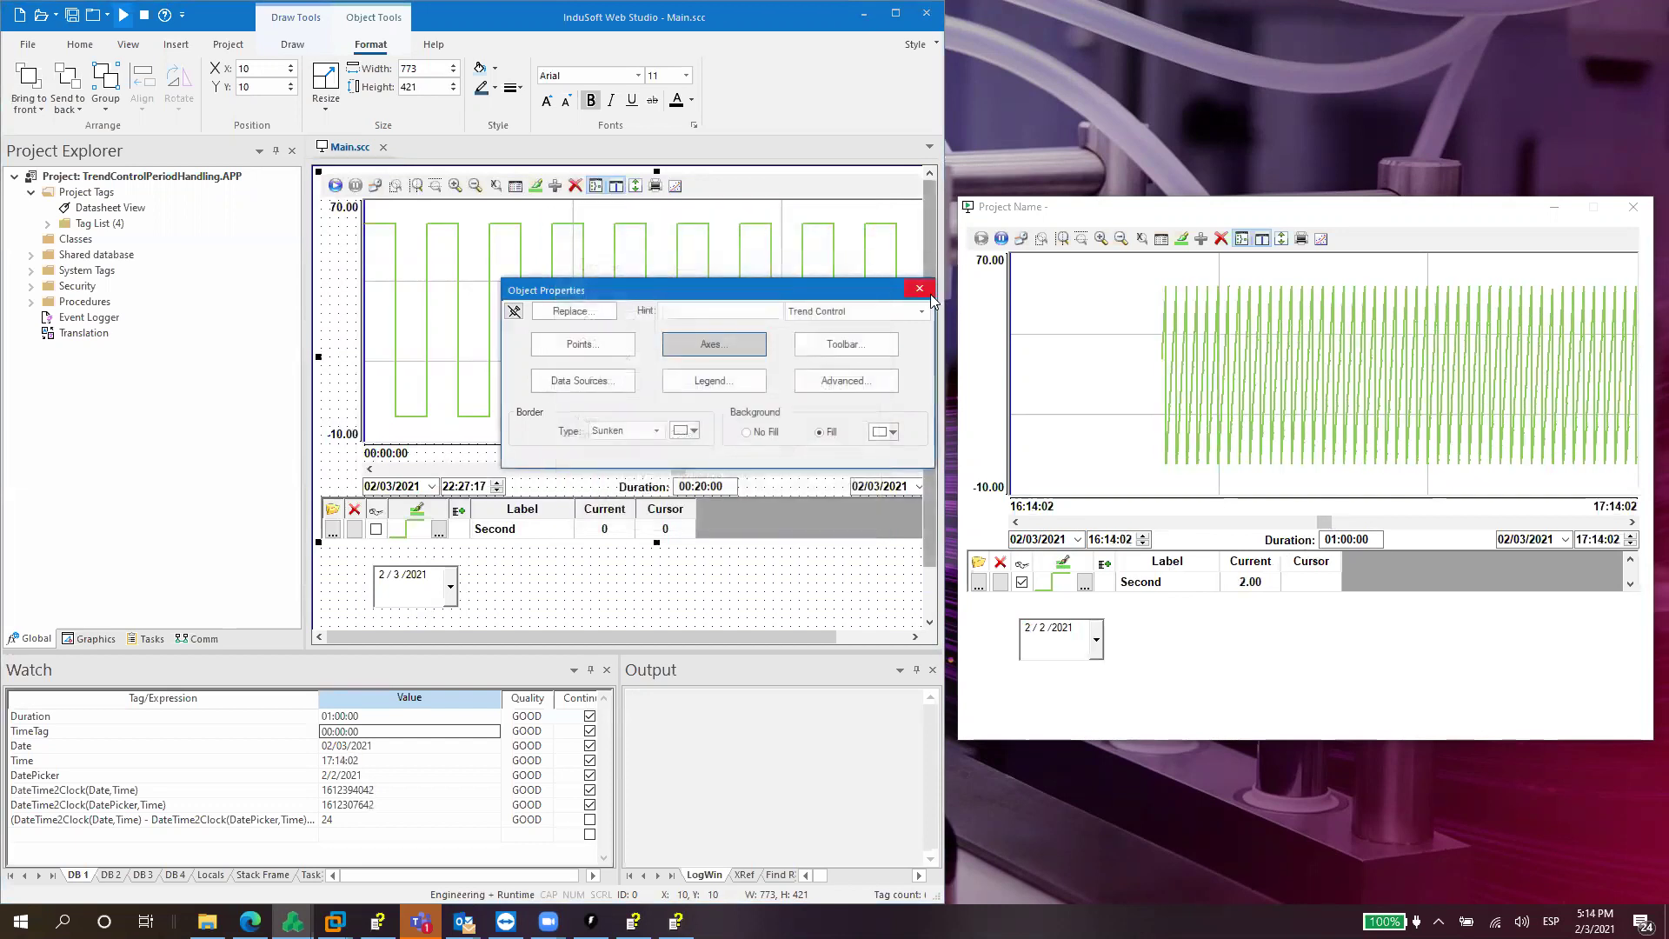
{"action": "left_click", "coordinate": [930, 294]}
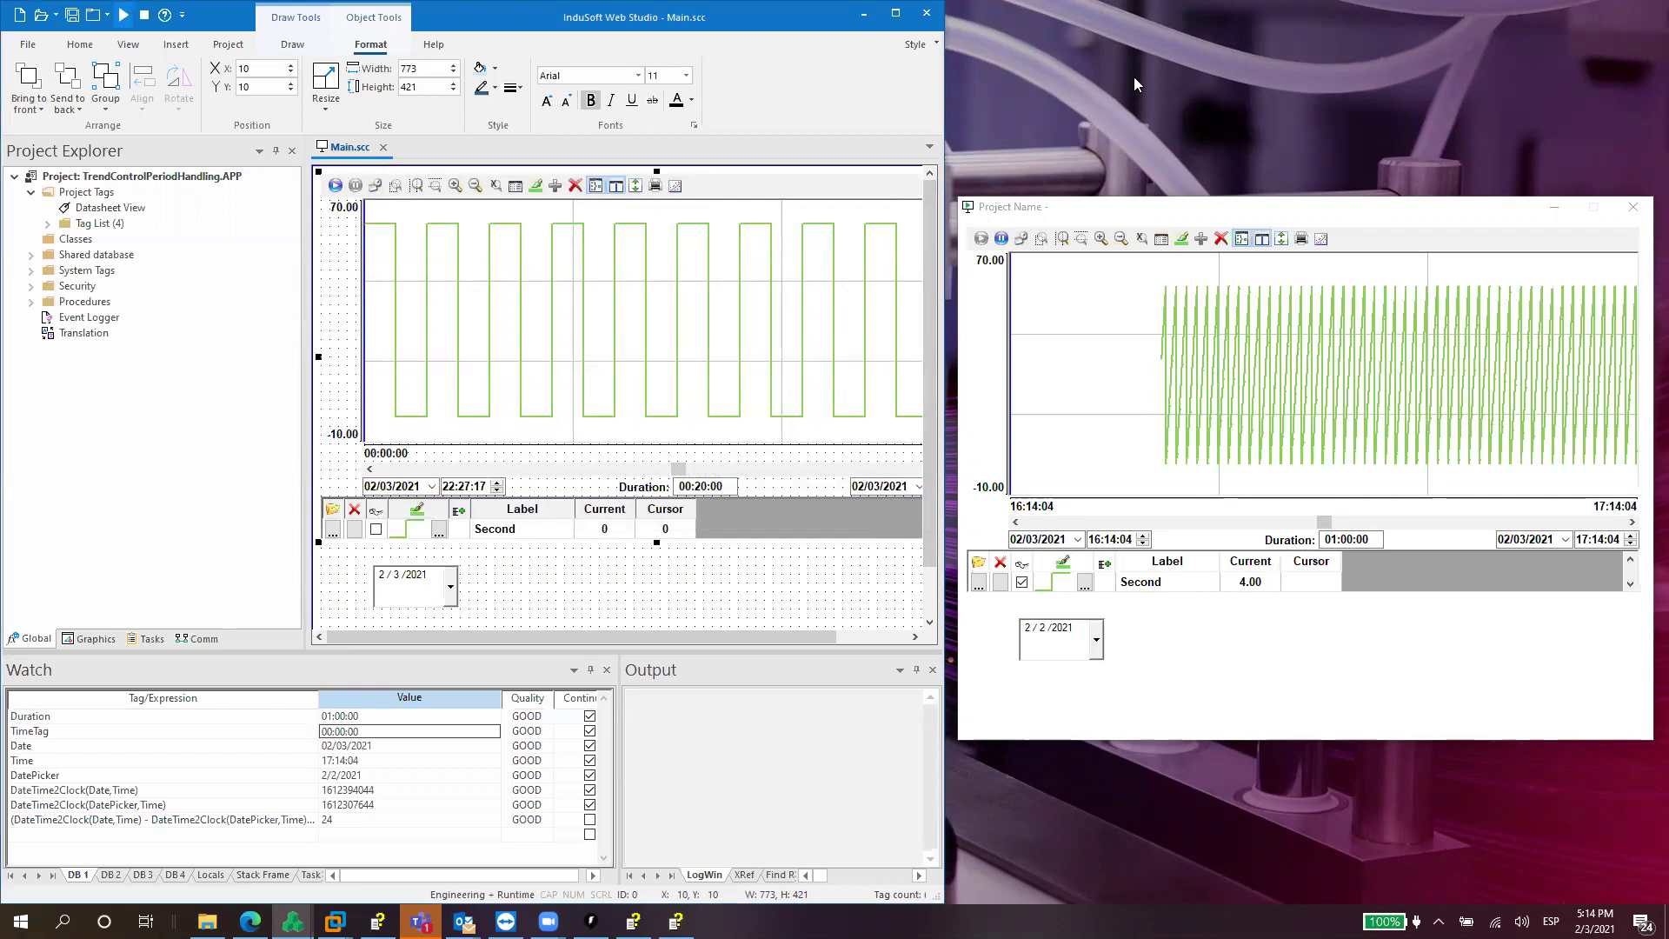